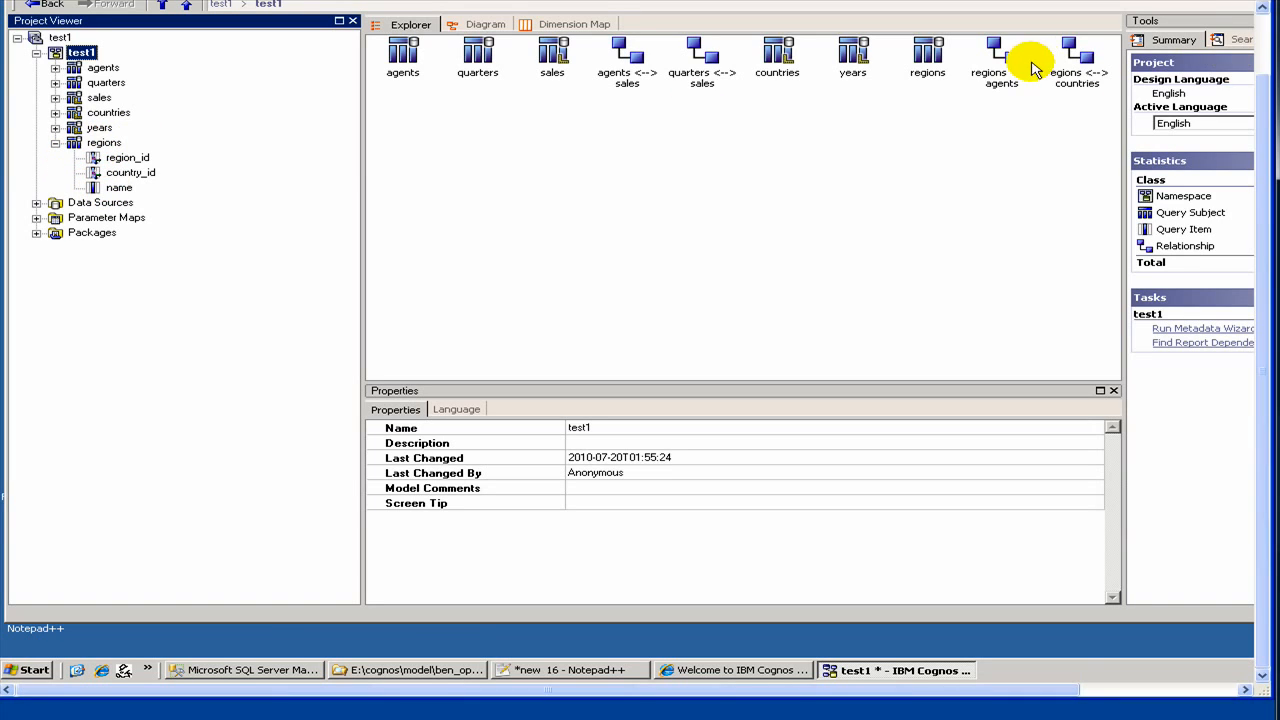
Inspect the relationships linking regions to countries and regions to agents, and collapse the regions query subject
left_click(1076, 72)
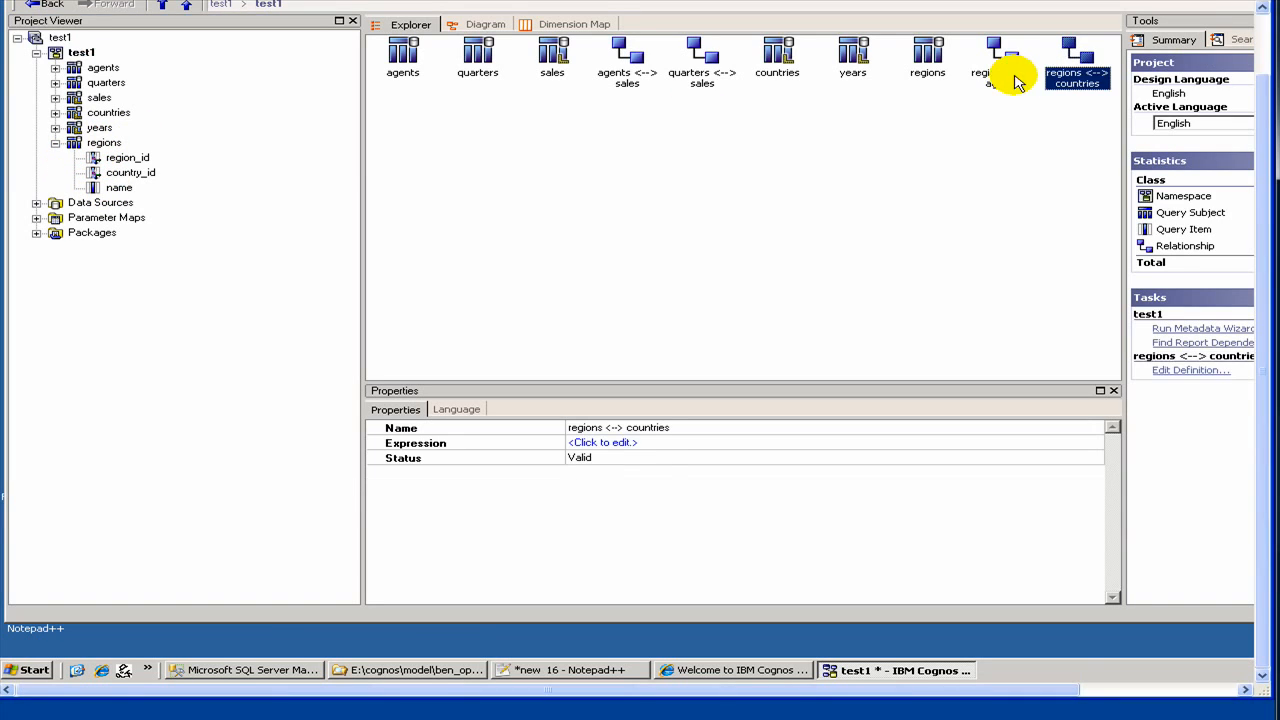
left_click(1008, 84)
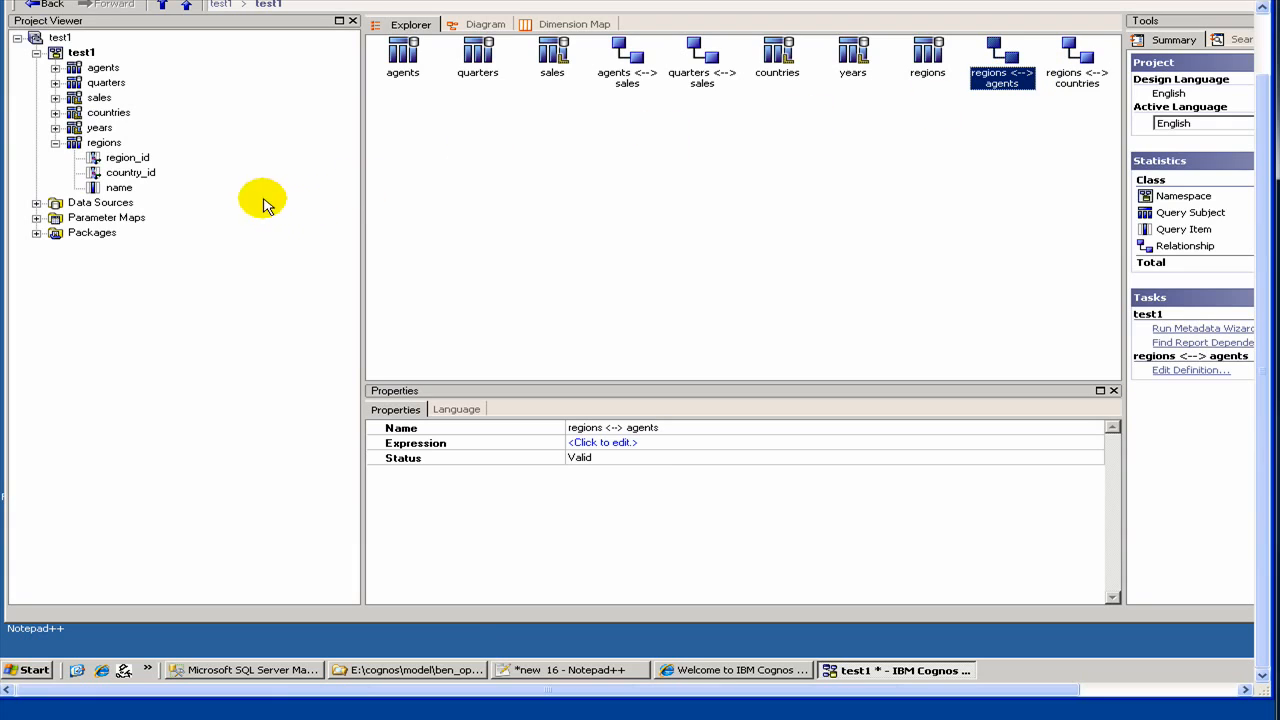
left_click(55, 143)
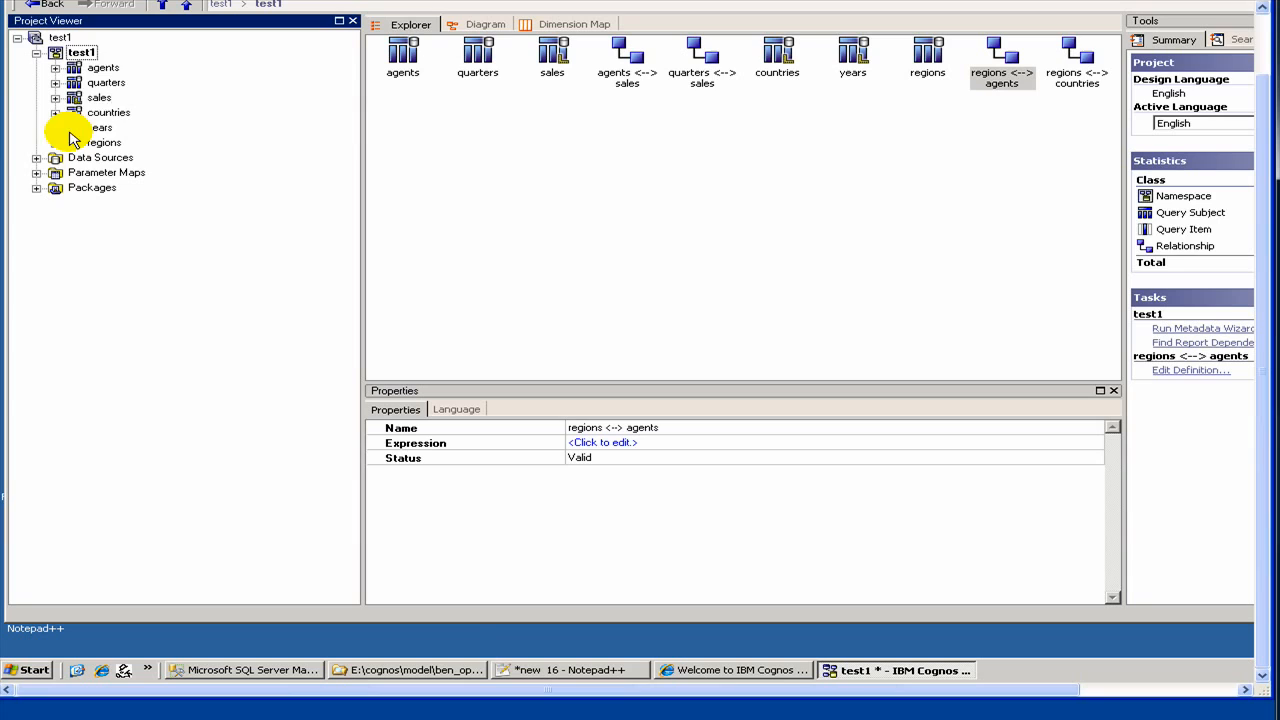
Create a folder named dimensions in the test1 namespace without moving any objects into it
left_click(86, 55)
right_click(85, 57)
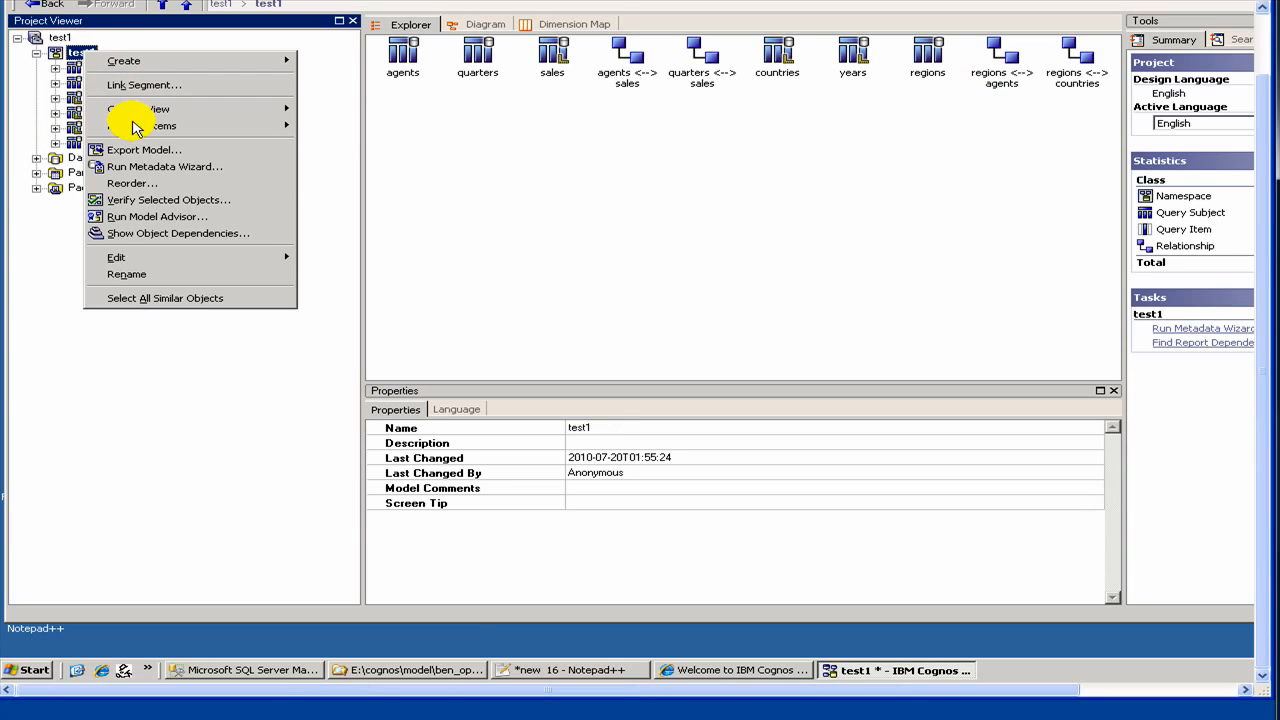
mouse_move(135, 127)
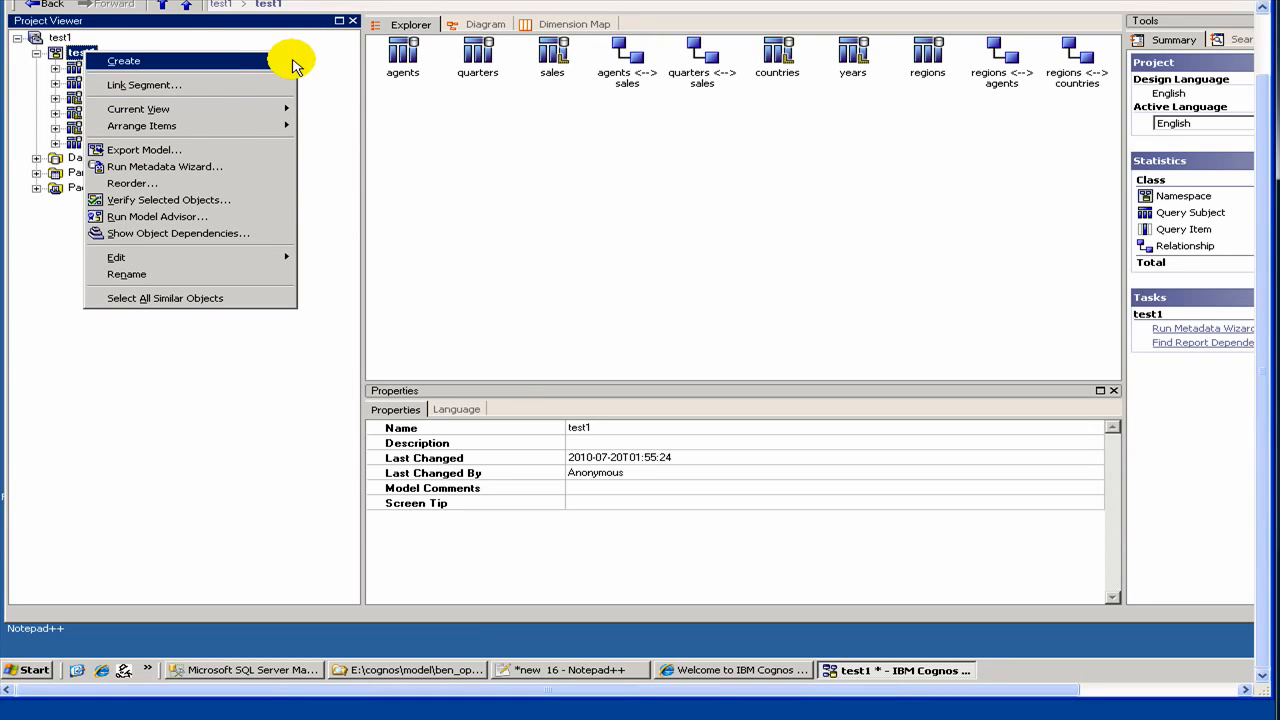
mouse_move(286, 60)
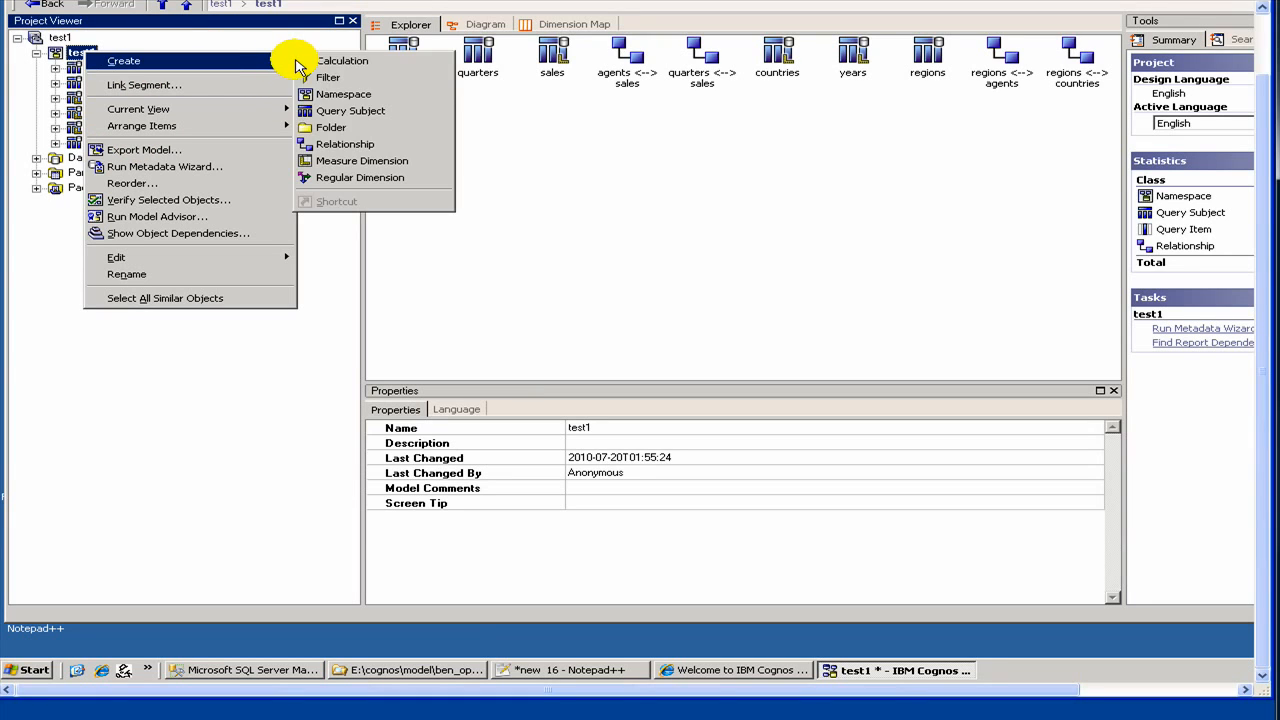
left_click(324, 128)
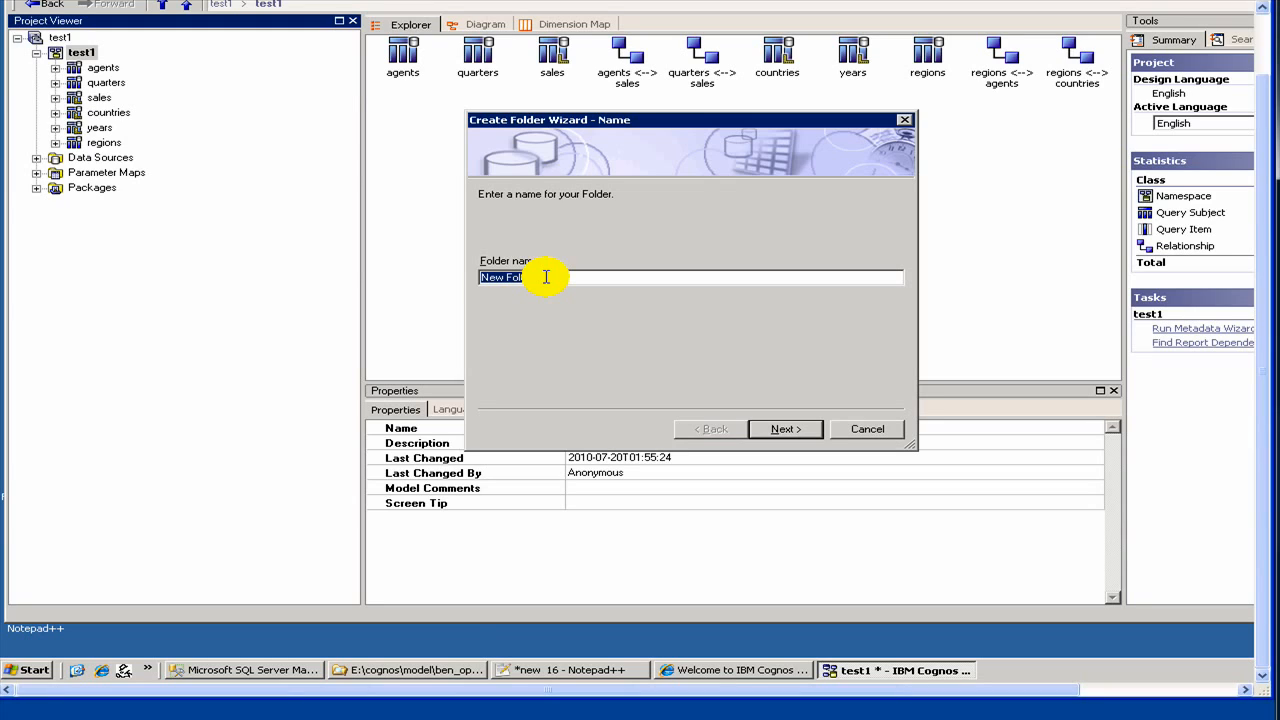
type("dimensions")
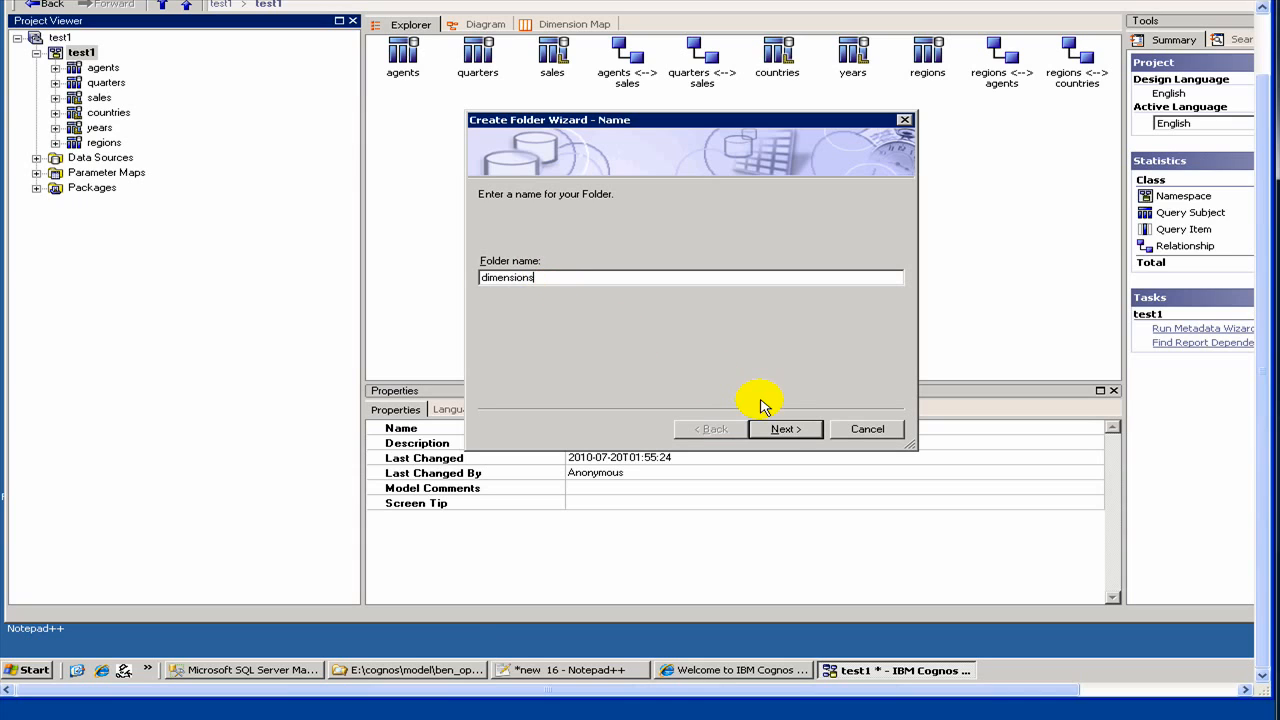
left_click(783, 428)
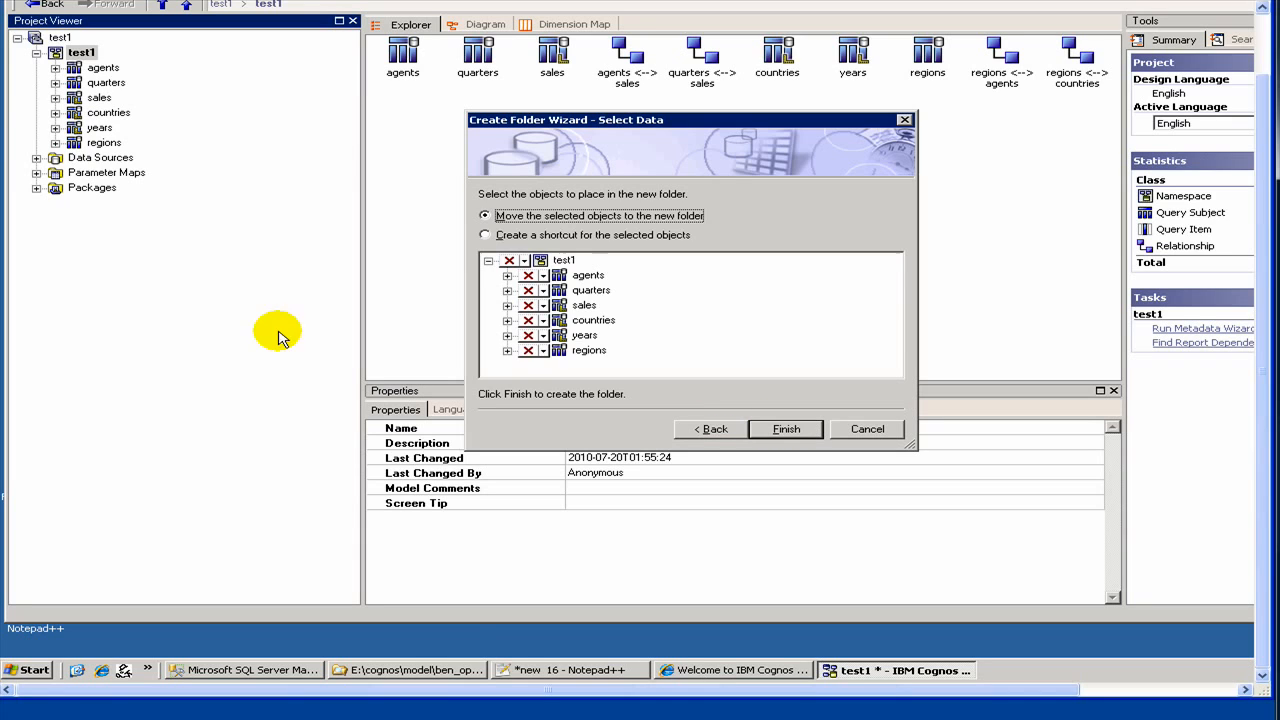
left_click(806, 438)
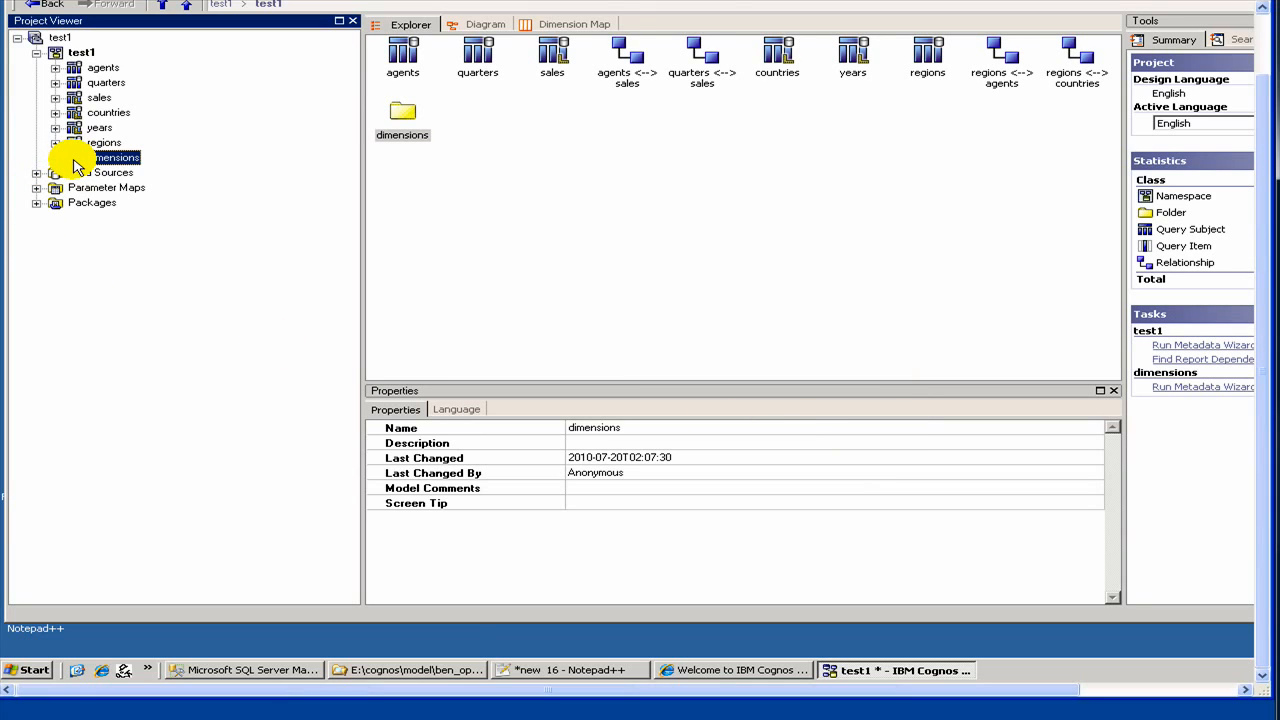
Try to move the dimensions folder up to the project root, and delete the stray copy of the folder
left_click_drag(75, 165, 64, 40)
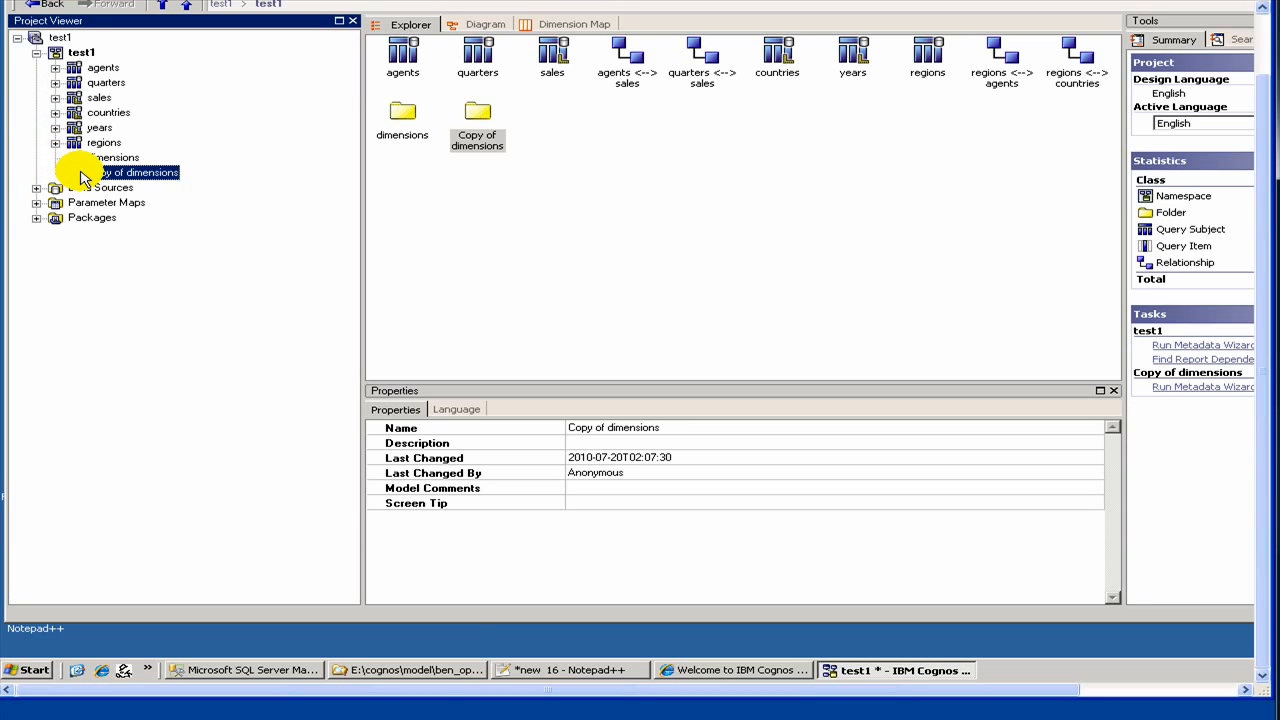
key("Delete")
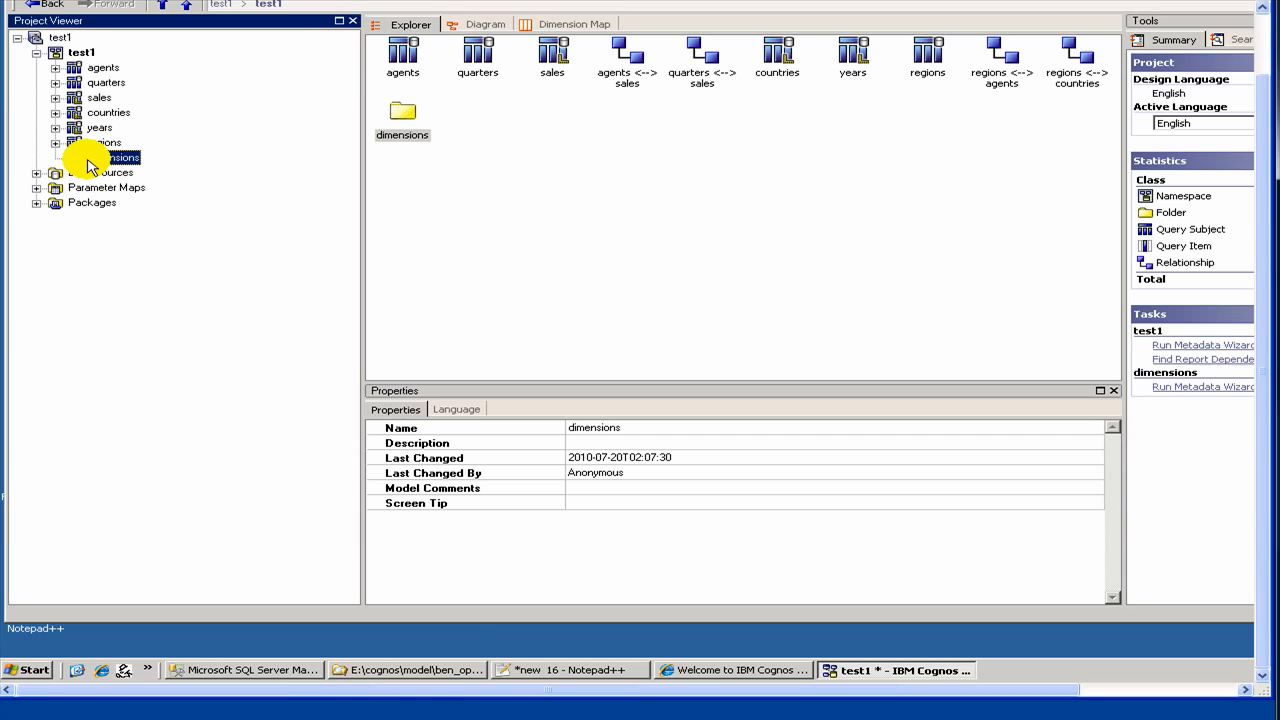
Start a new regular dimension inside the dimensions folder
right_click(100, 160)
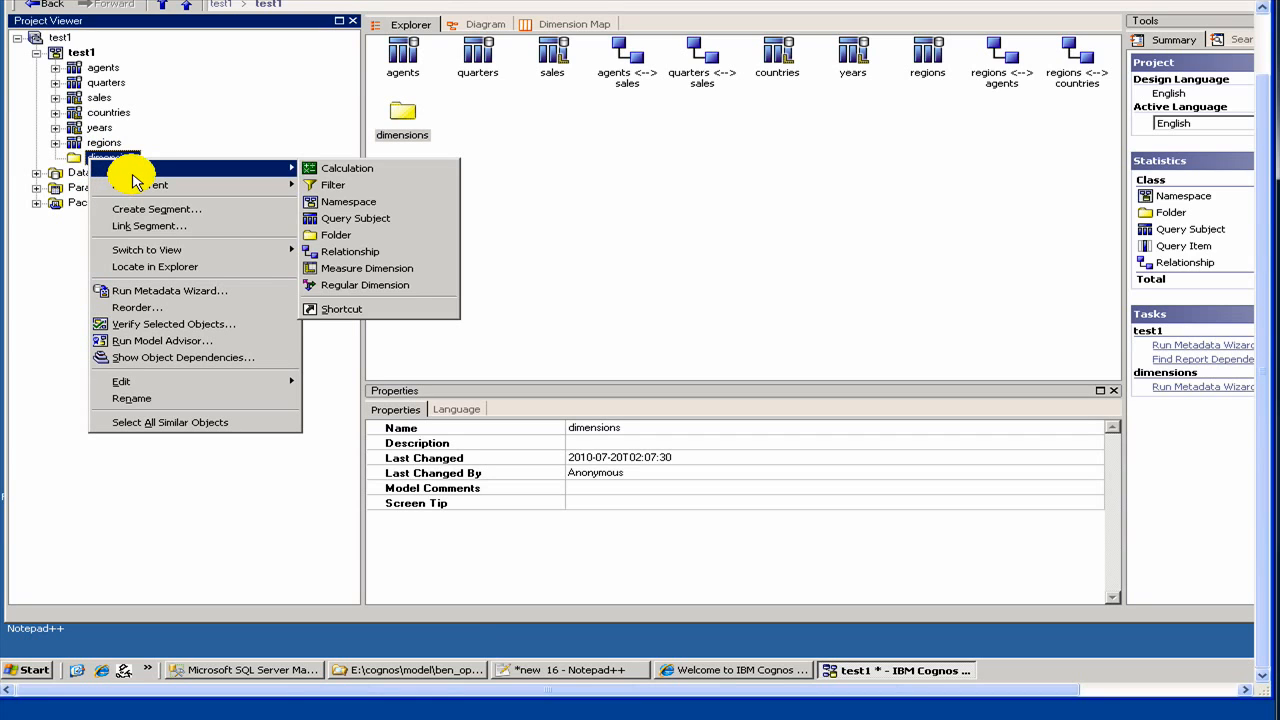
mouse_move(280, 170)
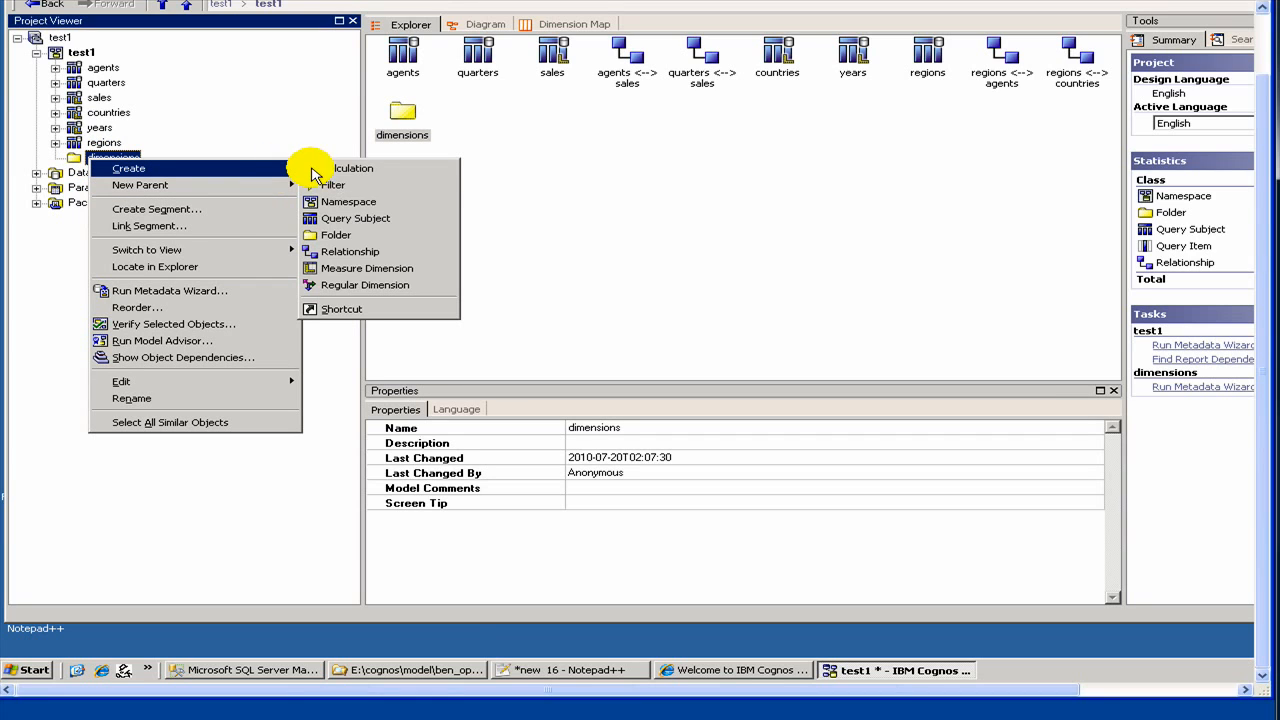
left_click(364, 289)
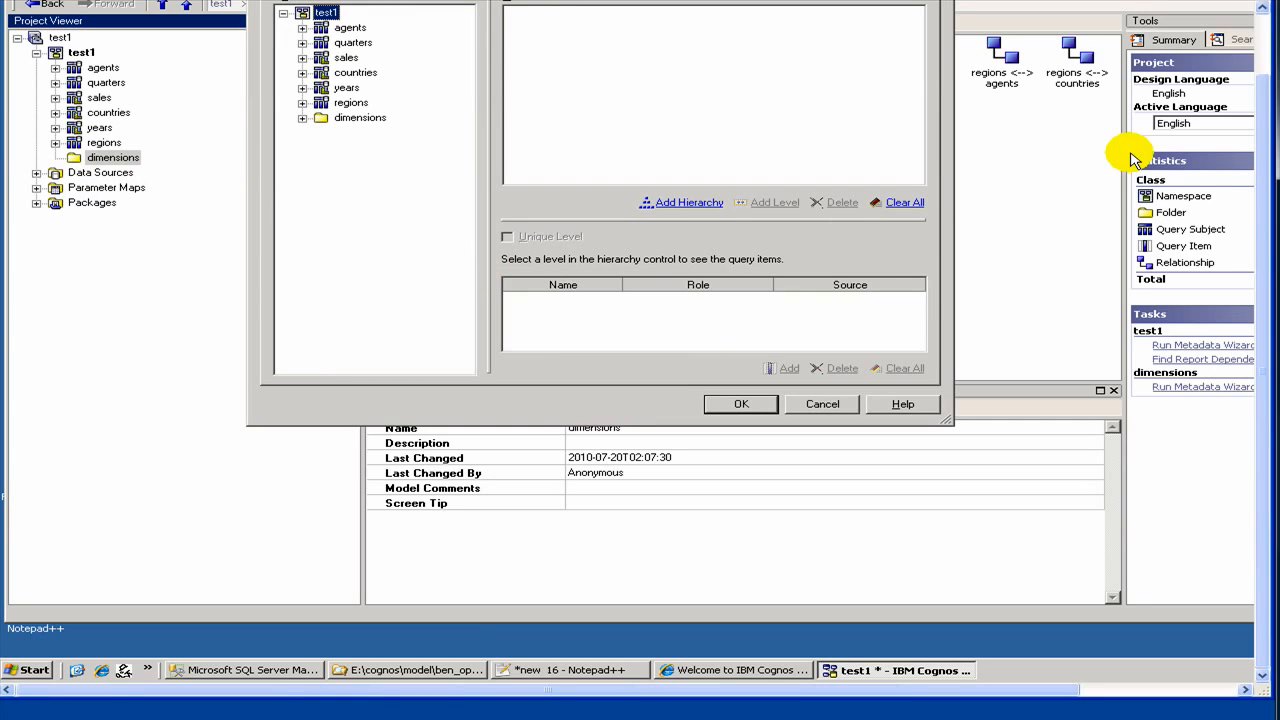
left_click_drag(1260, 214, 1260, 120)
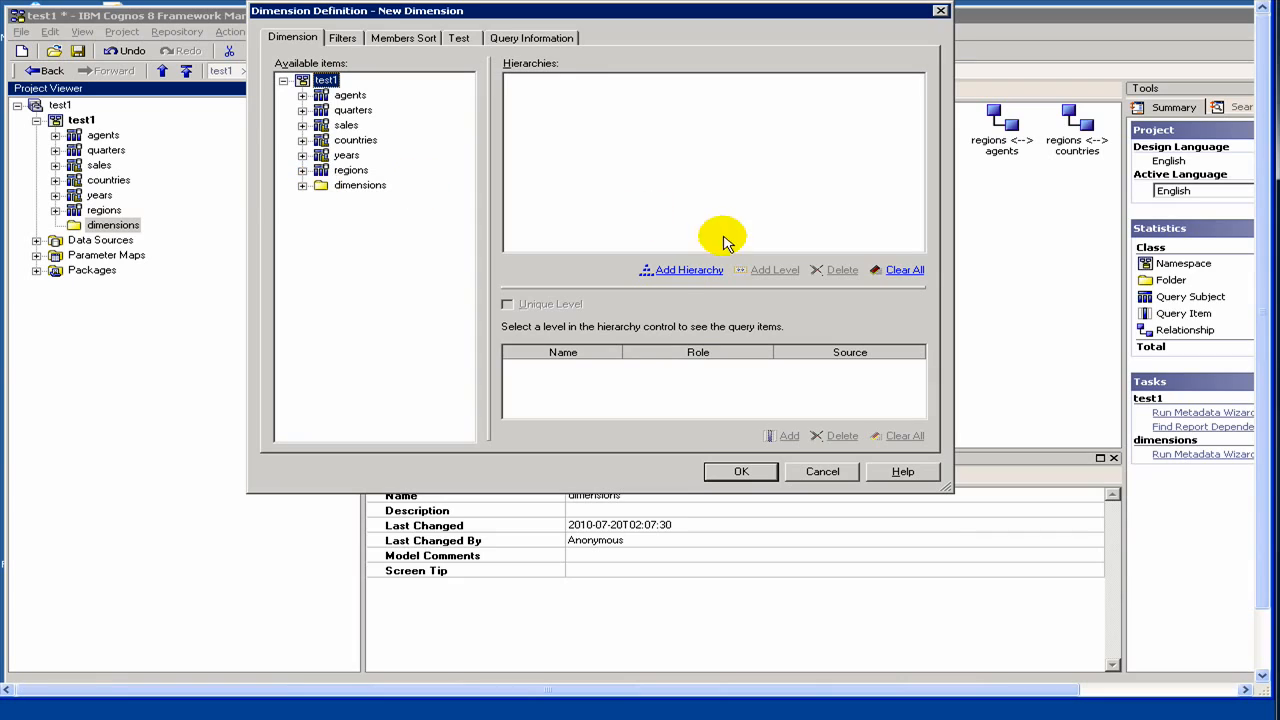
Add a hierarchy to the new dimension and name it Location
left_click(686, 277)
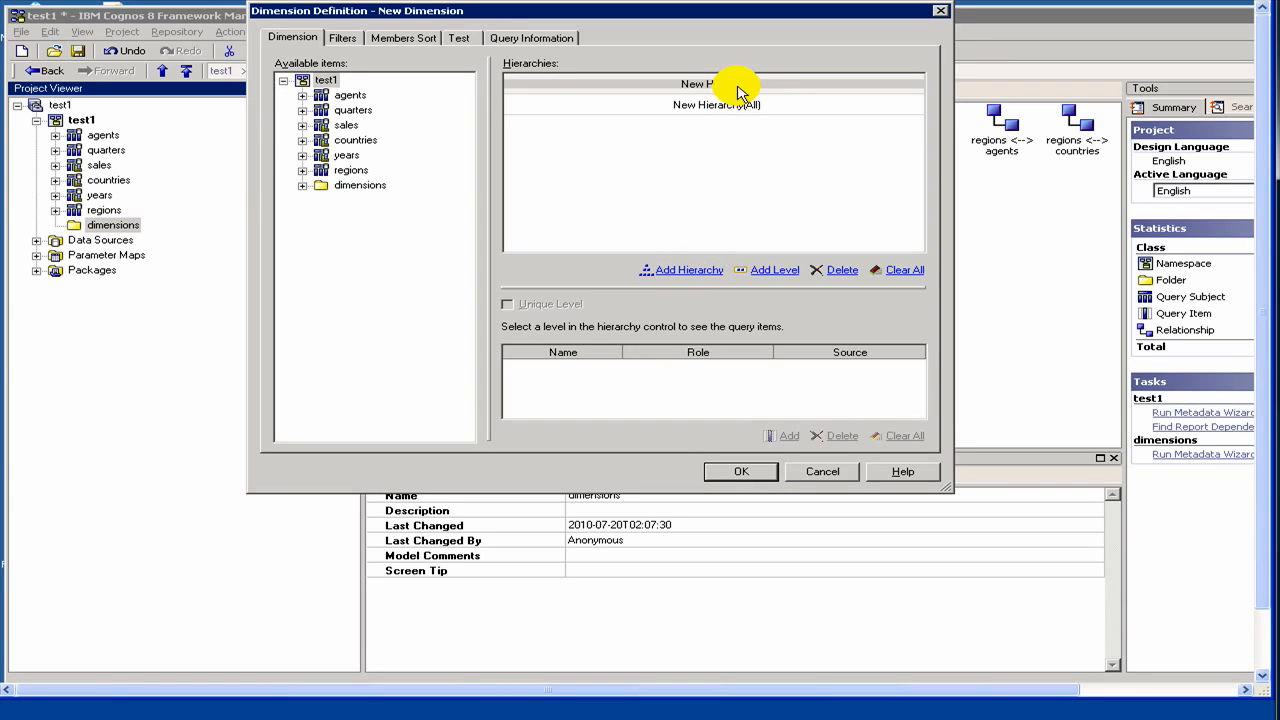
left_click(738, 86)
left_click(738, 86)
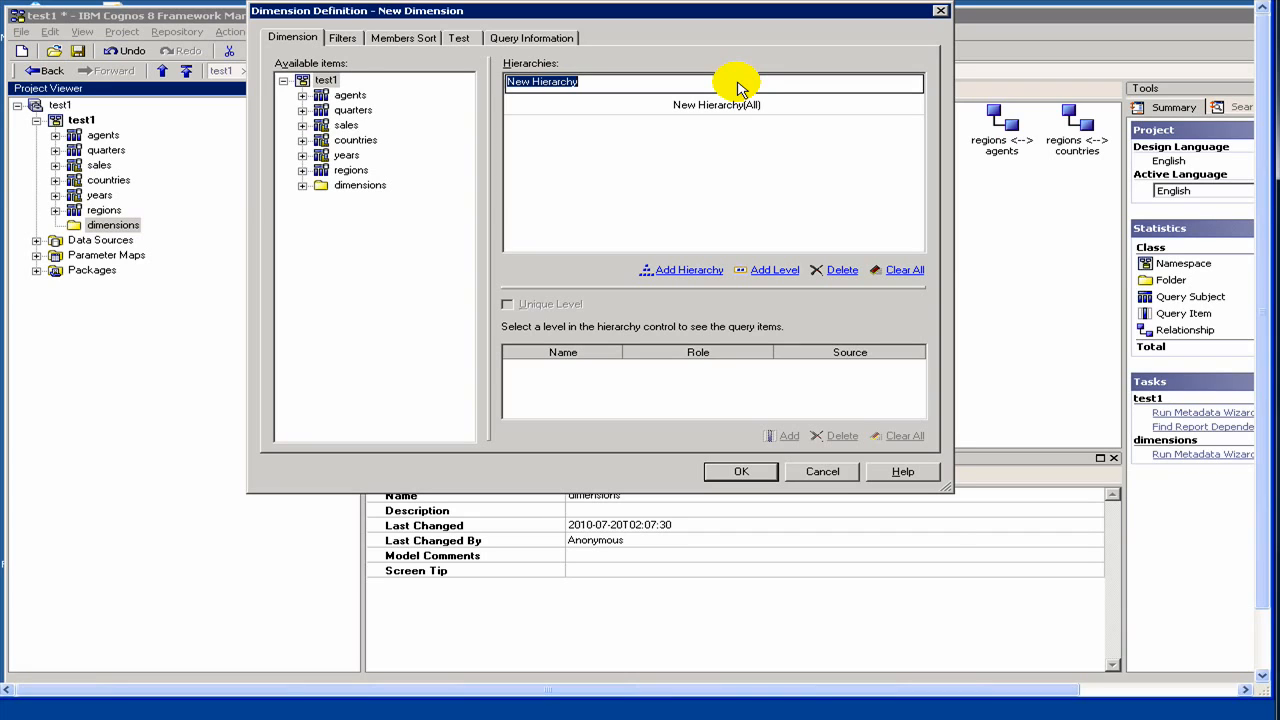
type("By Lo")
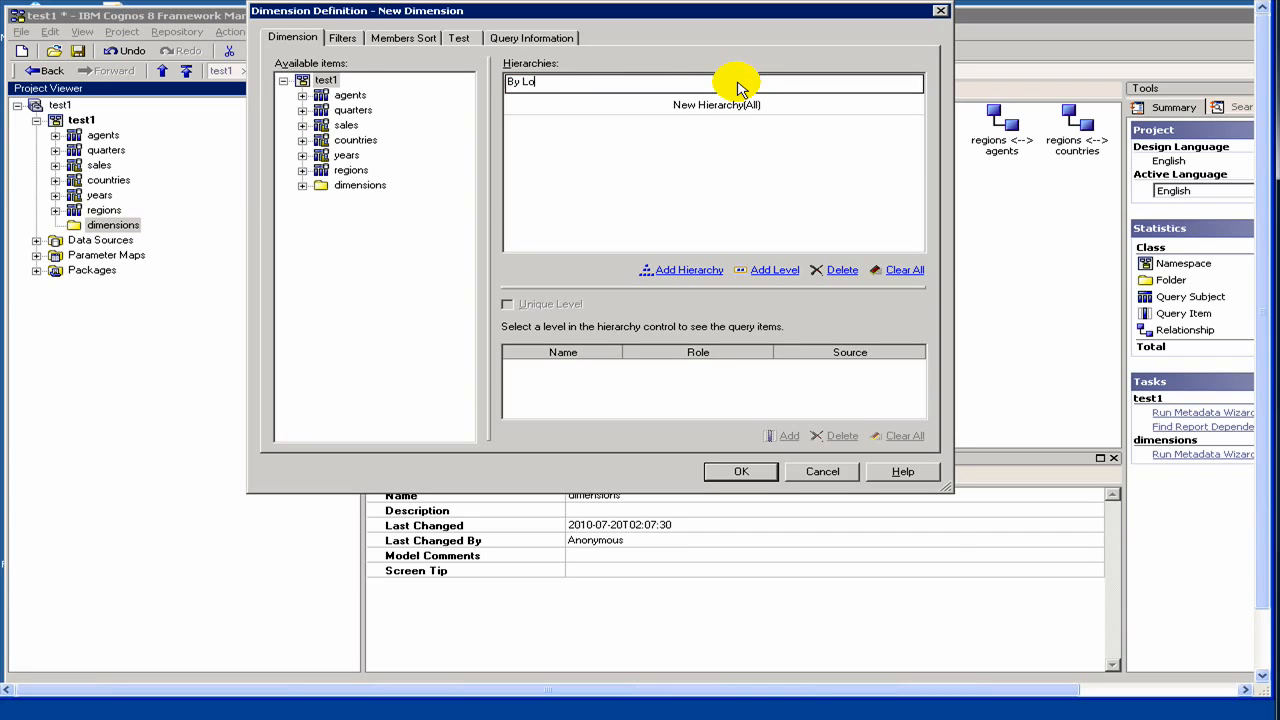
type("cation")
key("BackSpace")
key("BackSpace")
key("BackSpace")
key("BackSpace")
key("BackSpace")
key("BackSpace")
key("BackSpace")
key("BackSpace")
key("BackSpace")
key("BackSpace")
key("BackSpace")
type("Location")
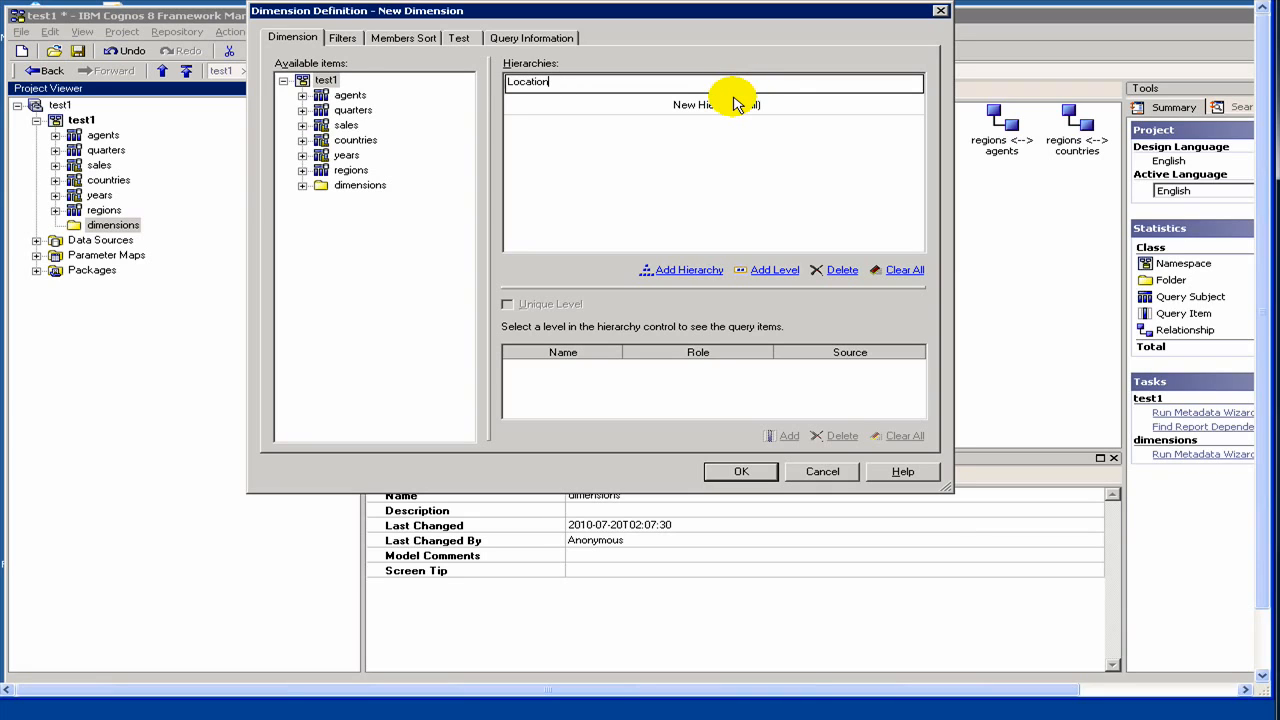
Rename the top level of the Location hierarchy as All Locations
left_click(733, 105)
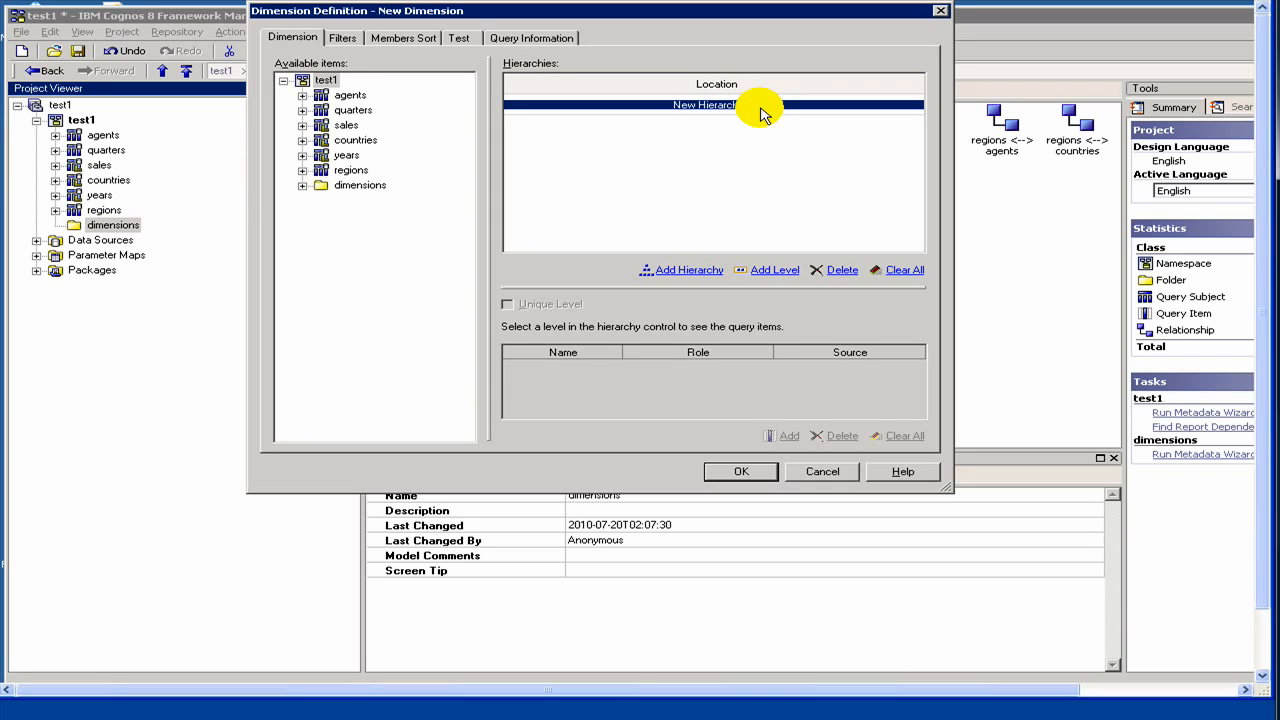
left_click(760, 108)
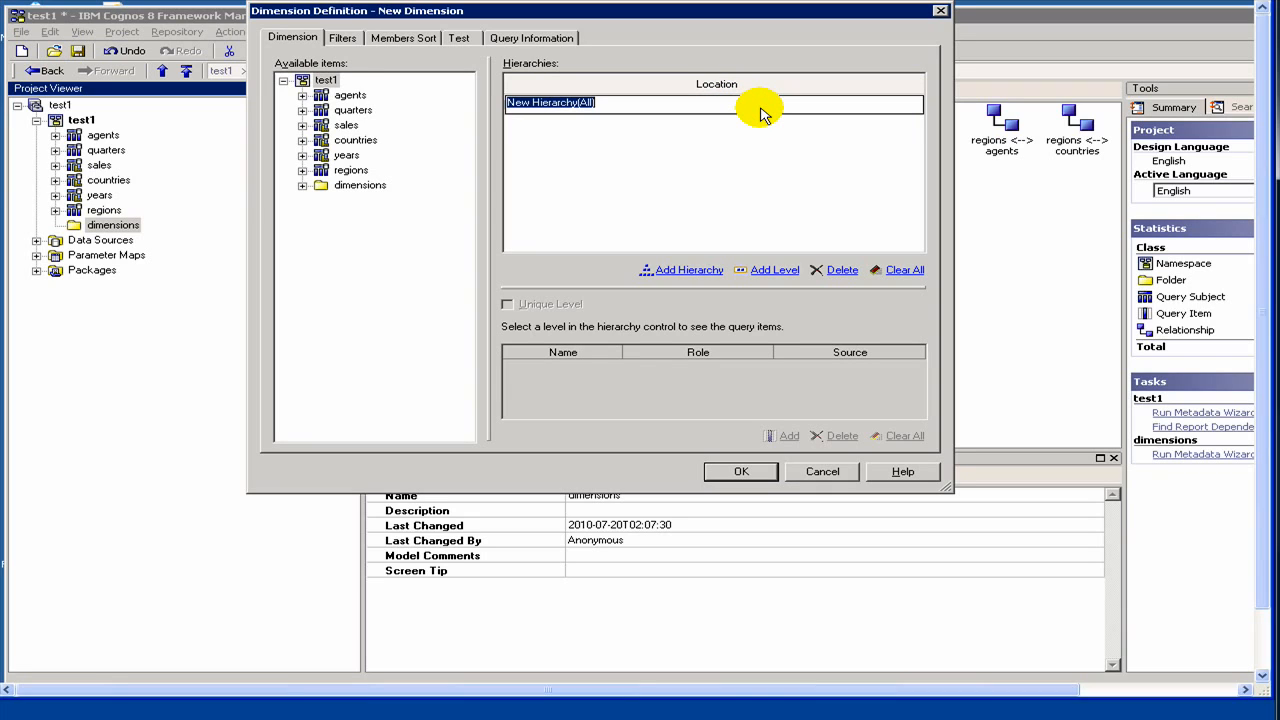
type("All L")
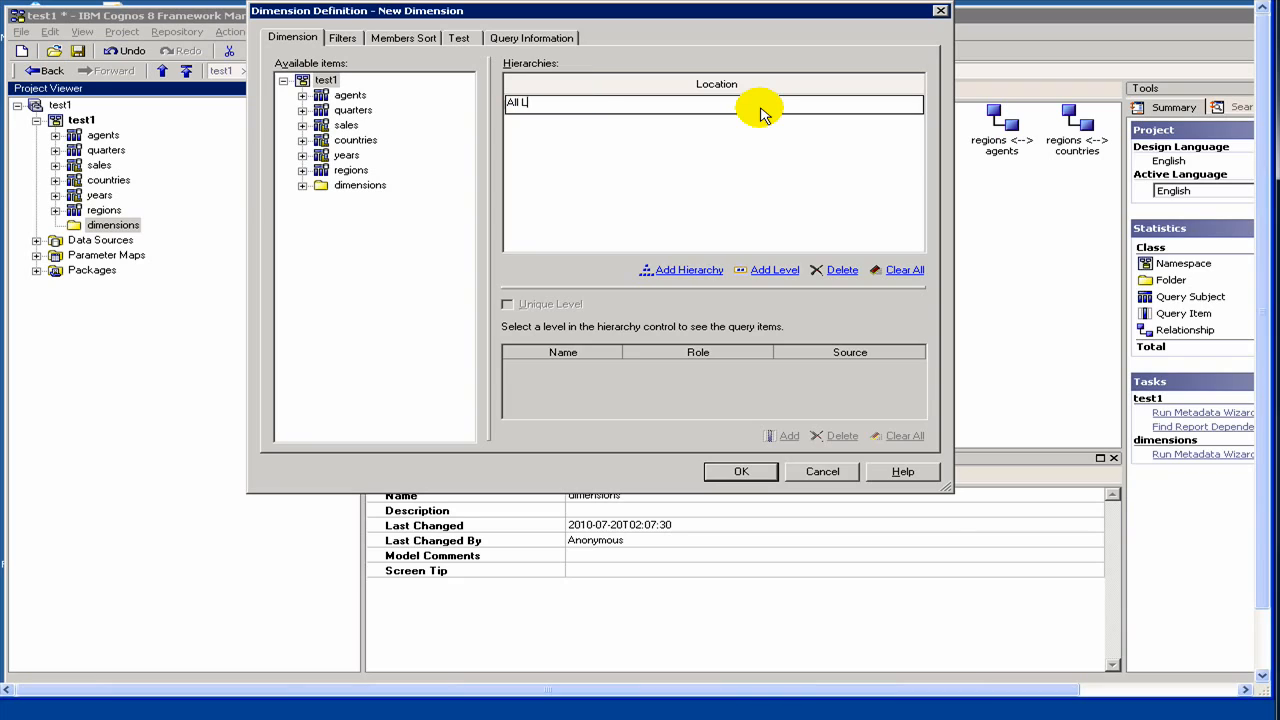
type("ocations")
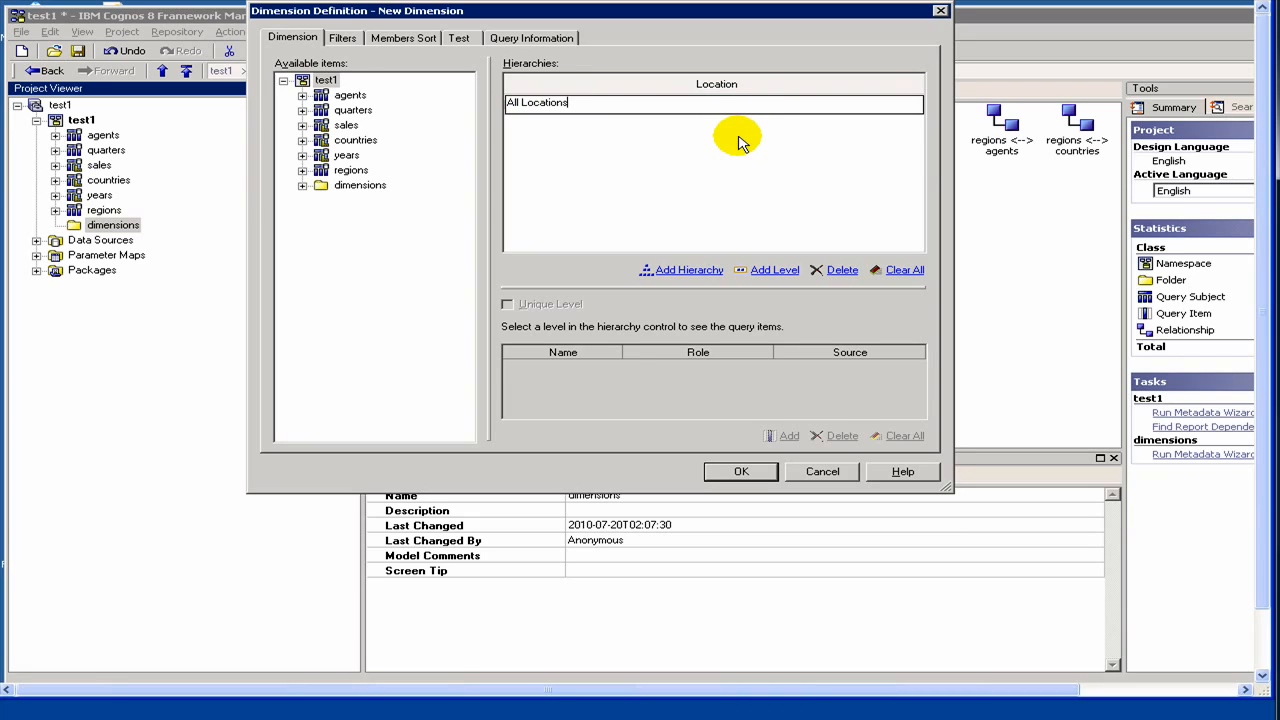
key("Return")
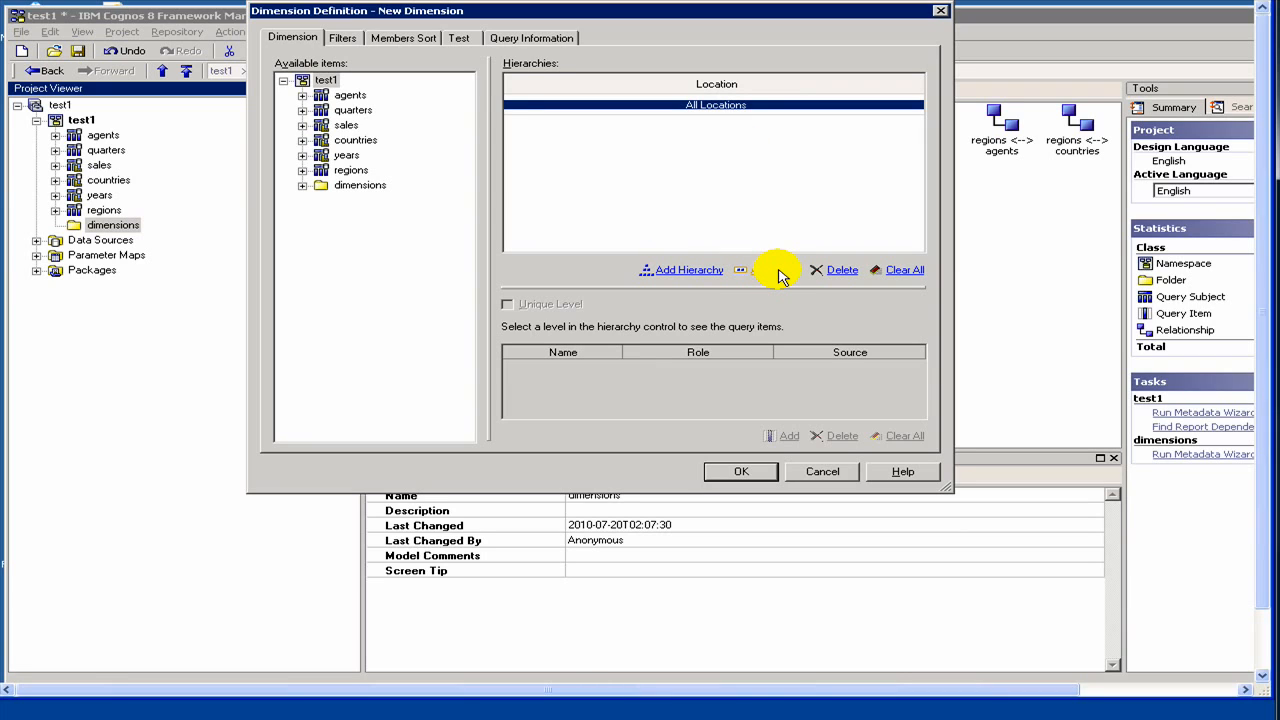
Add a level named Country below All Locations
left_click(776, 271)
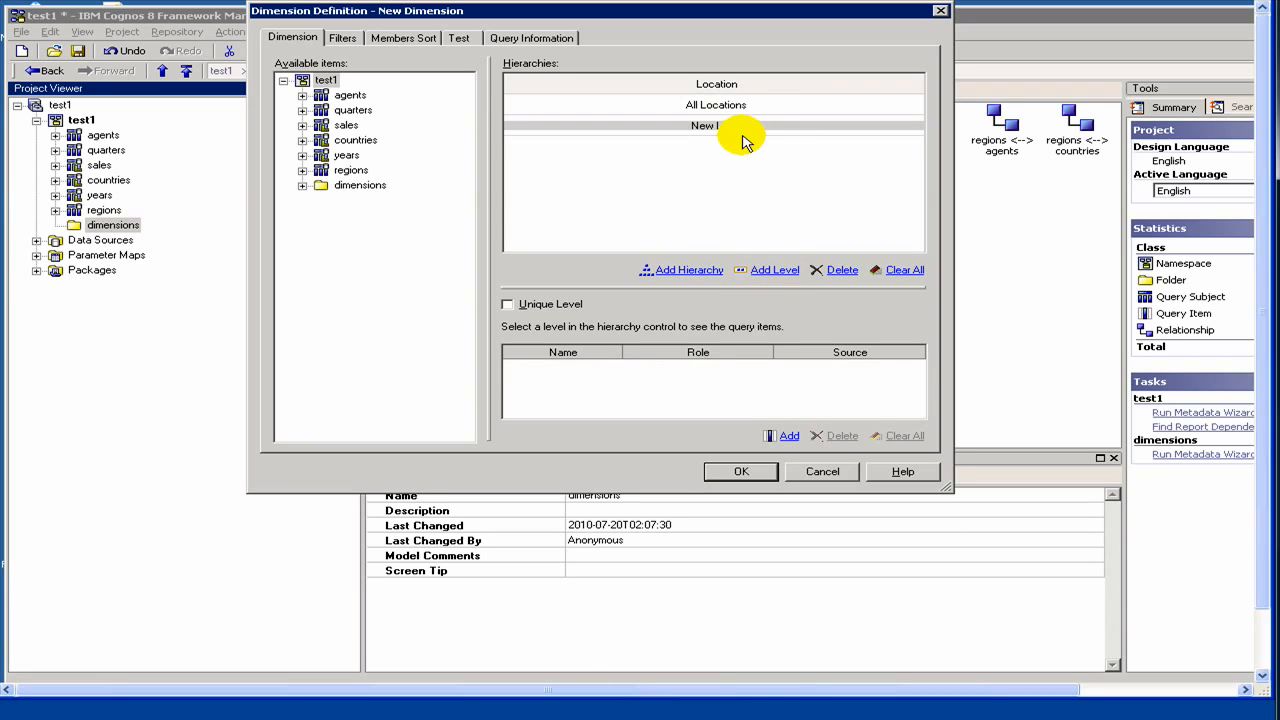
left_click(743, 128)
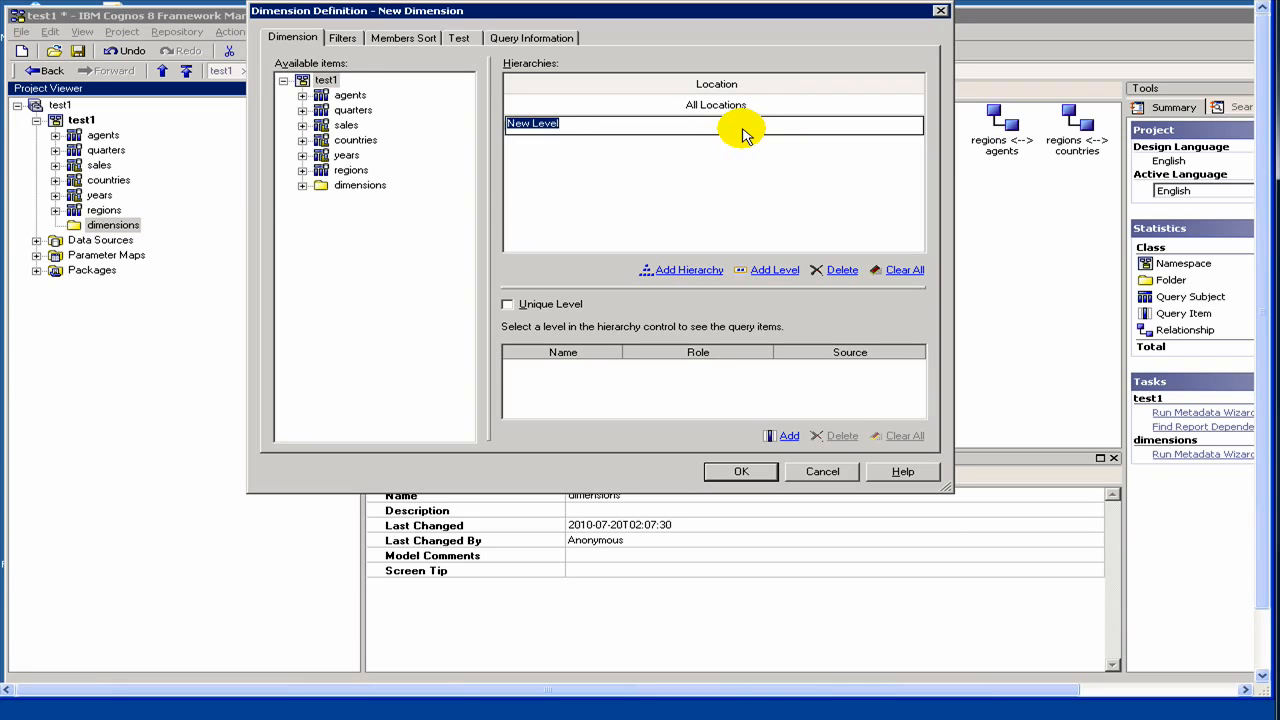
type("Country")
key("Return")
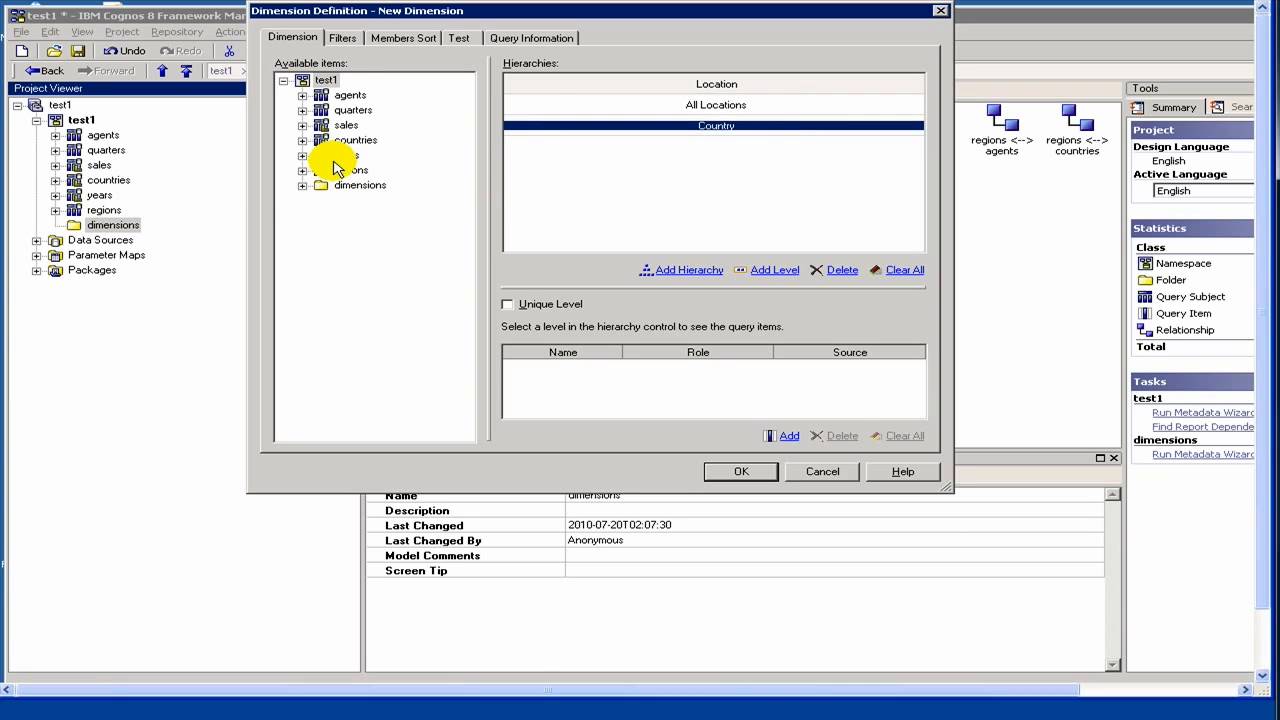
Add country_name from countries to the Country level with the _businessKey and _memberCaption roles
left_click(303, 141)
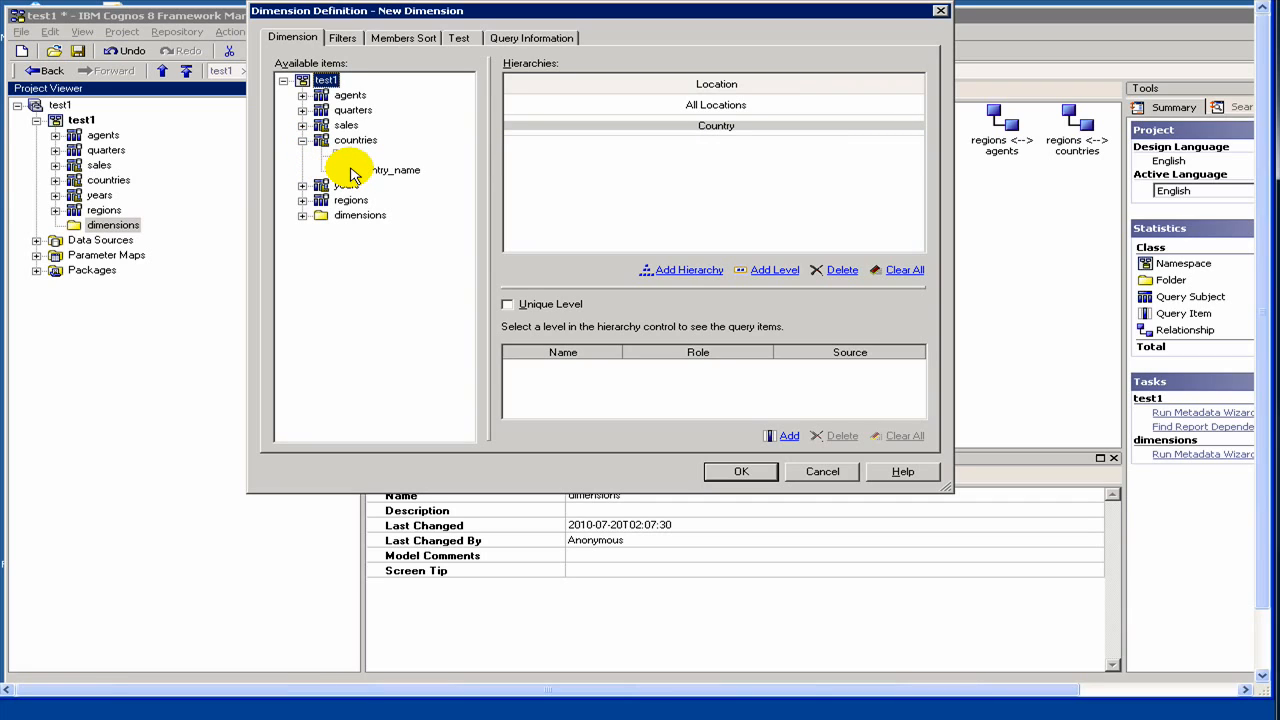
left_click(360, 170)
left_click_drag(363, 174, 642, 384)
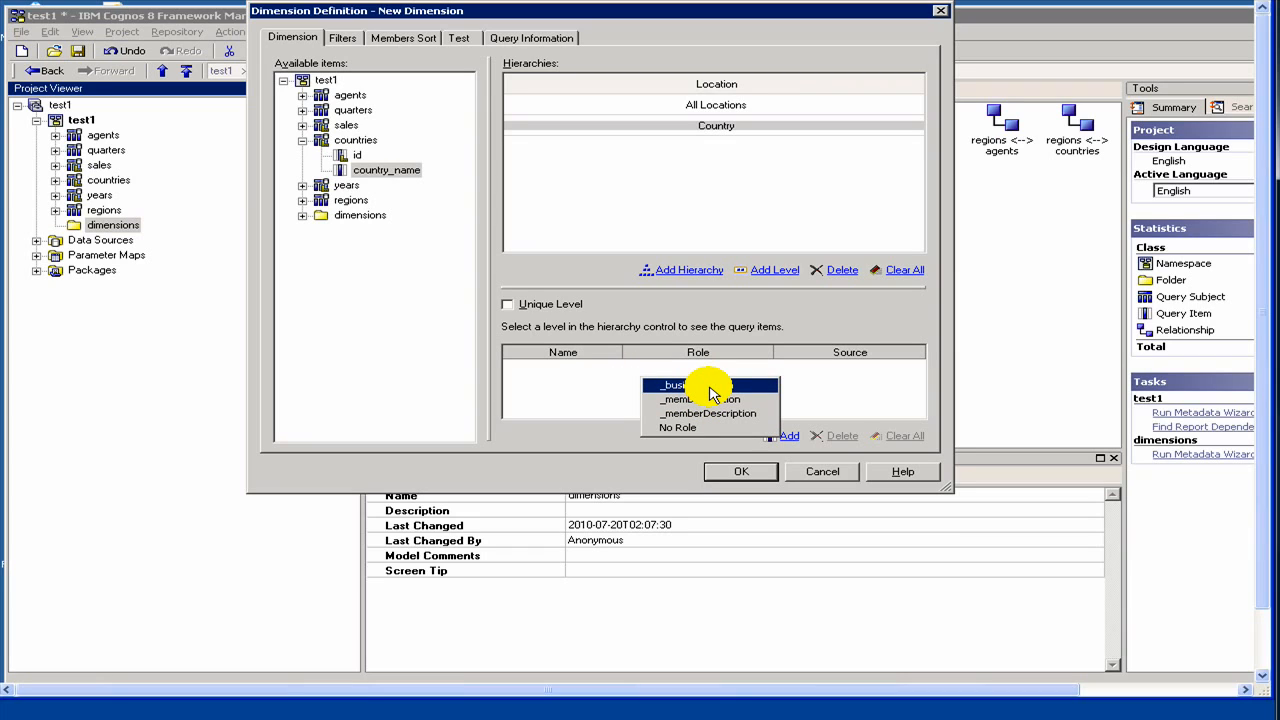
left_click(712, 386)
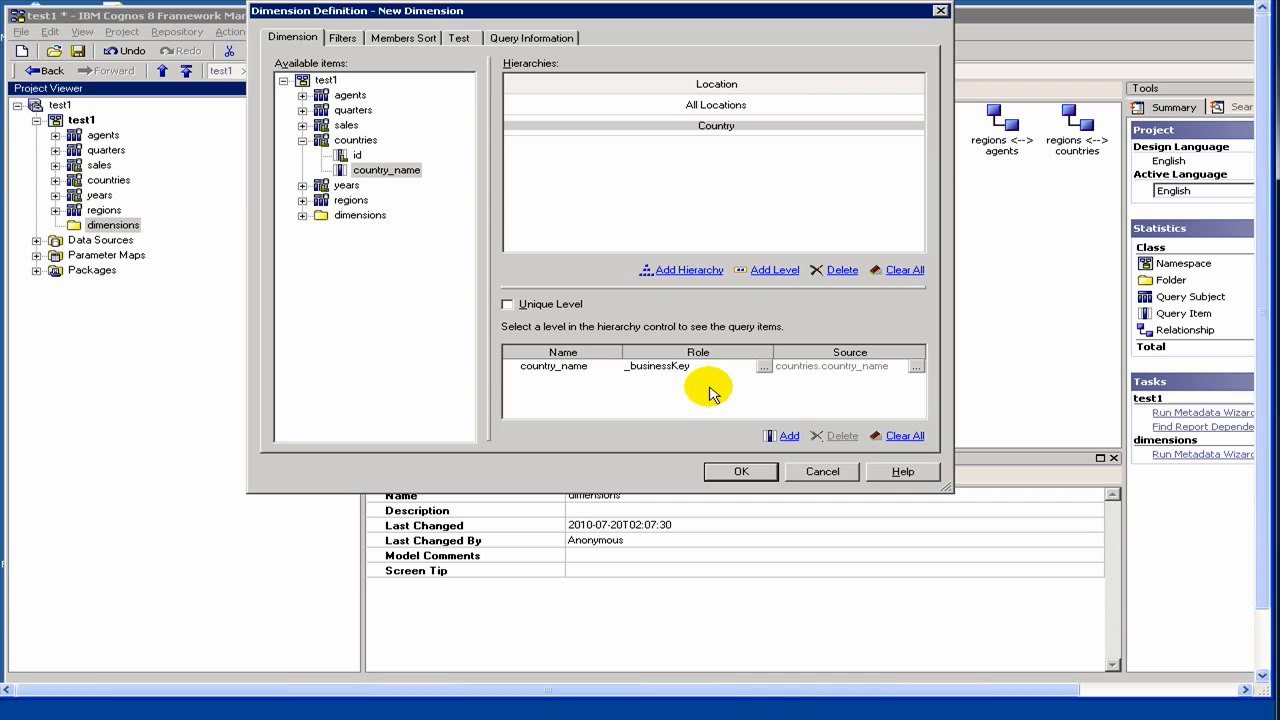
left_click(766, 376)
left_click(764, 366)
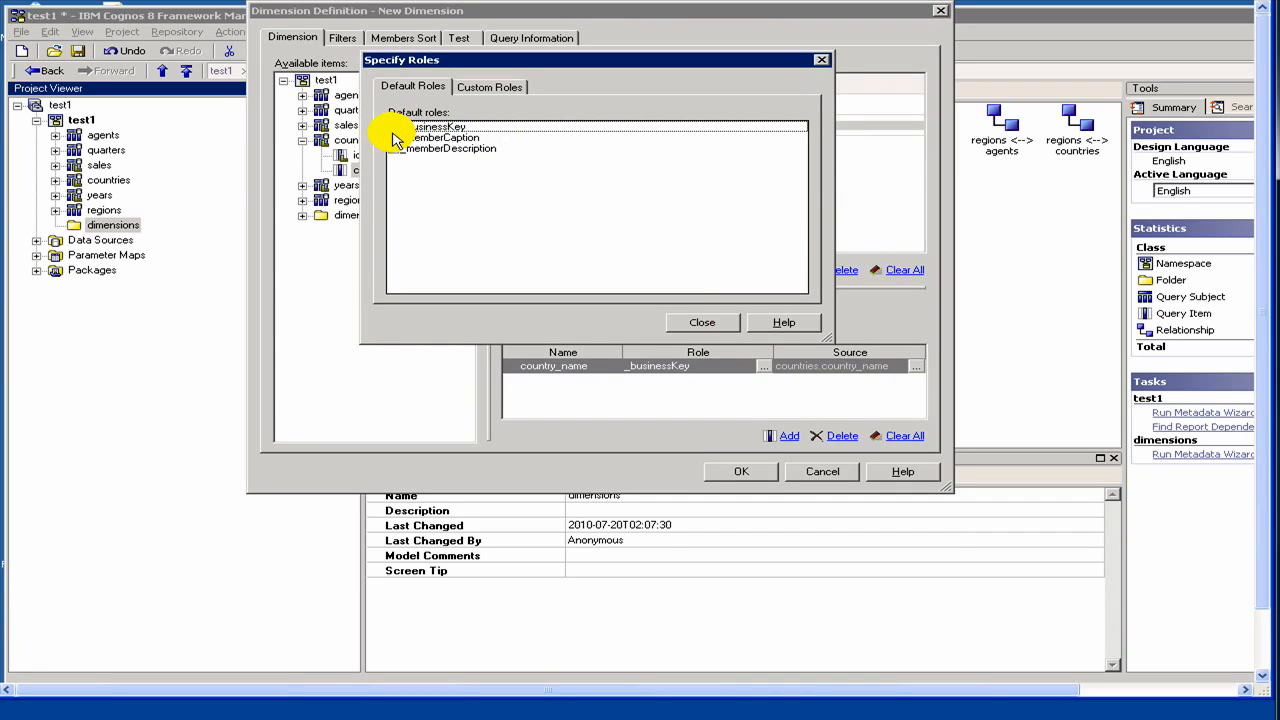
left_click(395, 130)
left_click(734, 327)
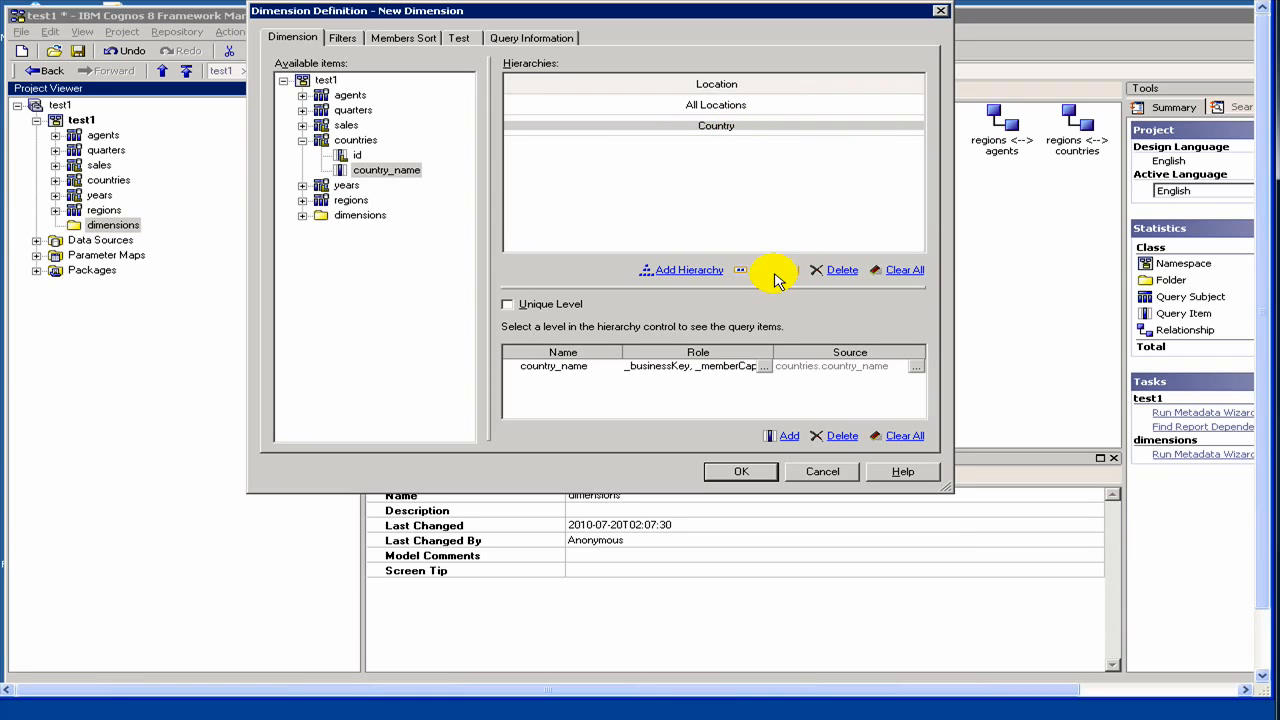
Add a level named Region below Country in the Location hierarchy
left_click(772, 271)
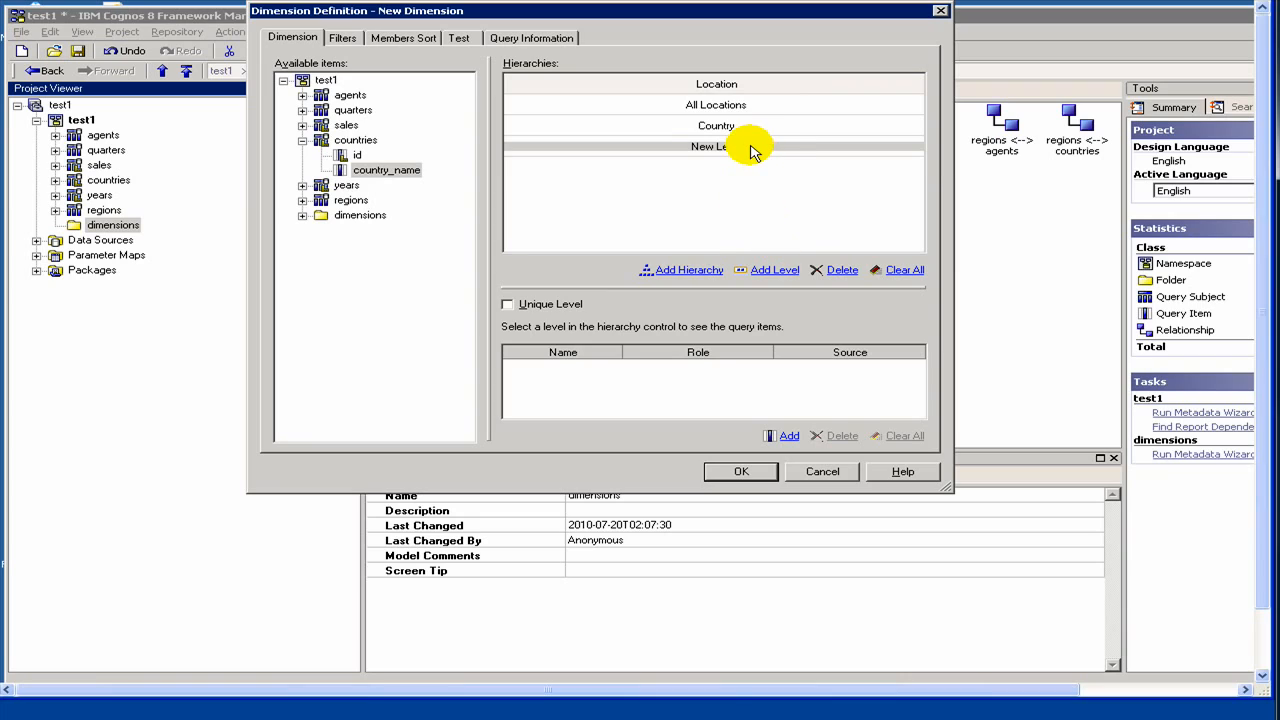
left_click(752, 150)
type("Region")
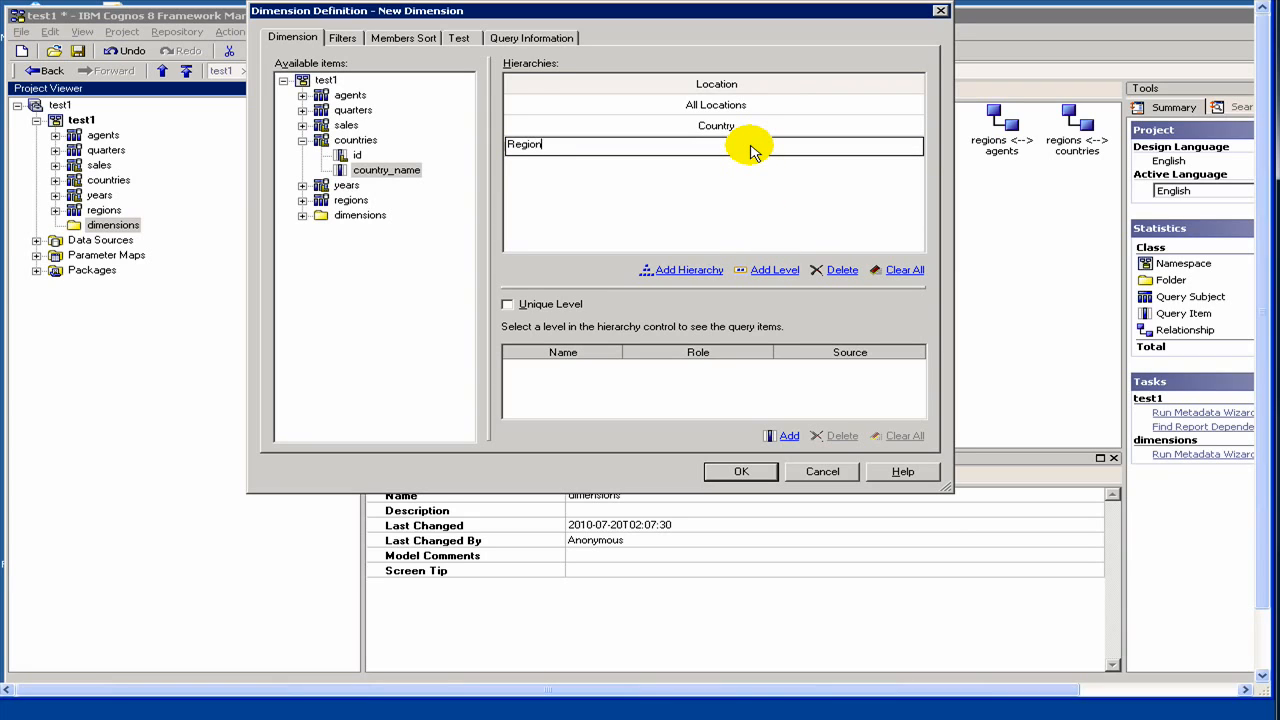
key("Return")
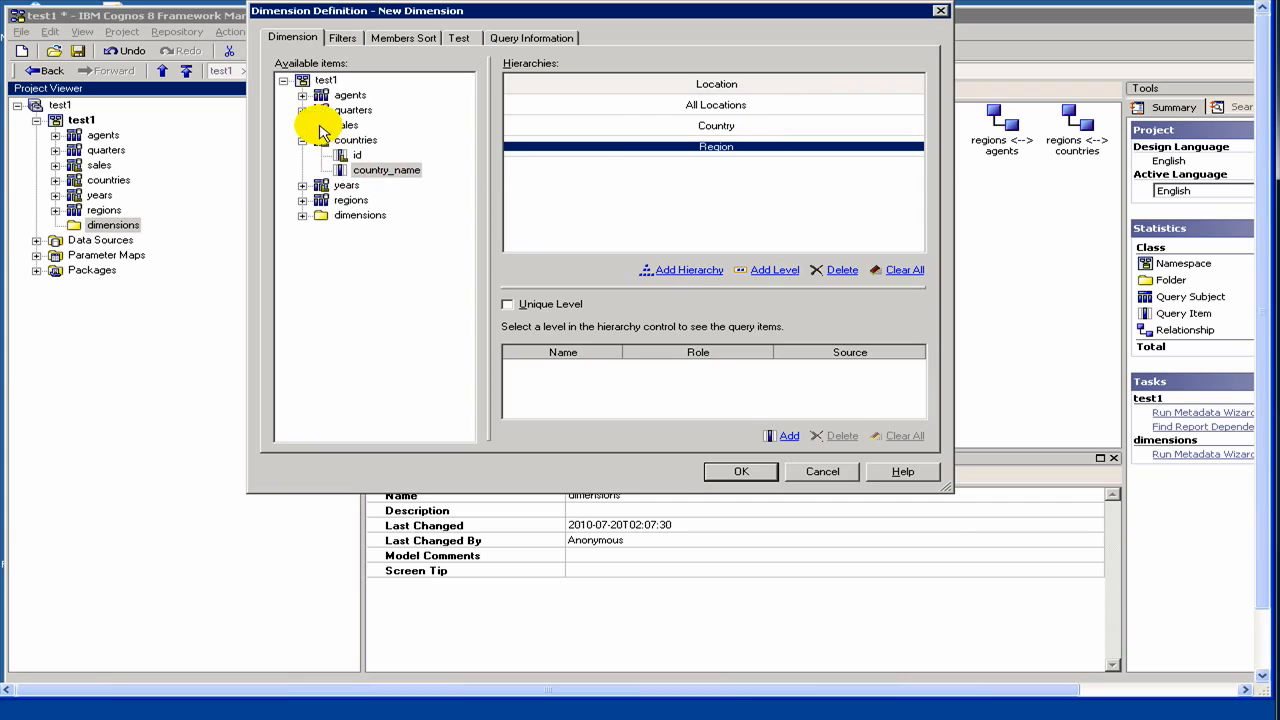
Add name from regions to the Region level with the _businessKey and _memberCaption roles
left_click(302, 200)
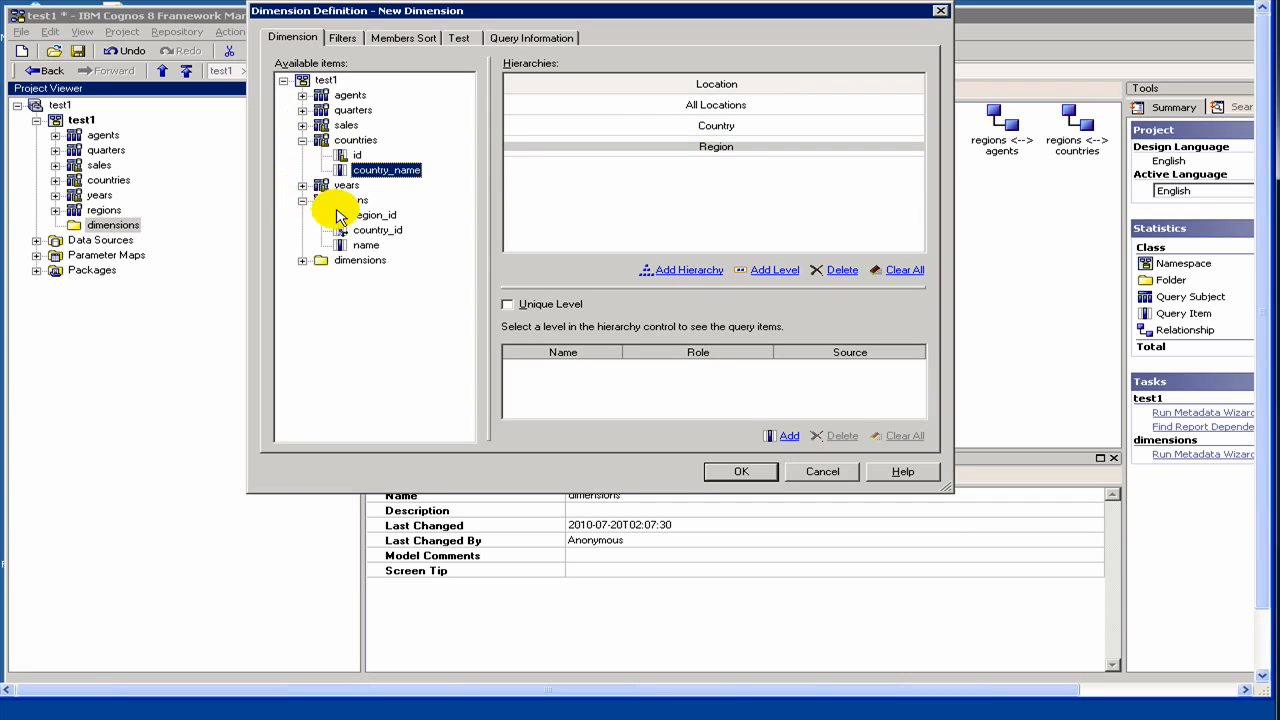
left_click(361, 245)
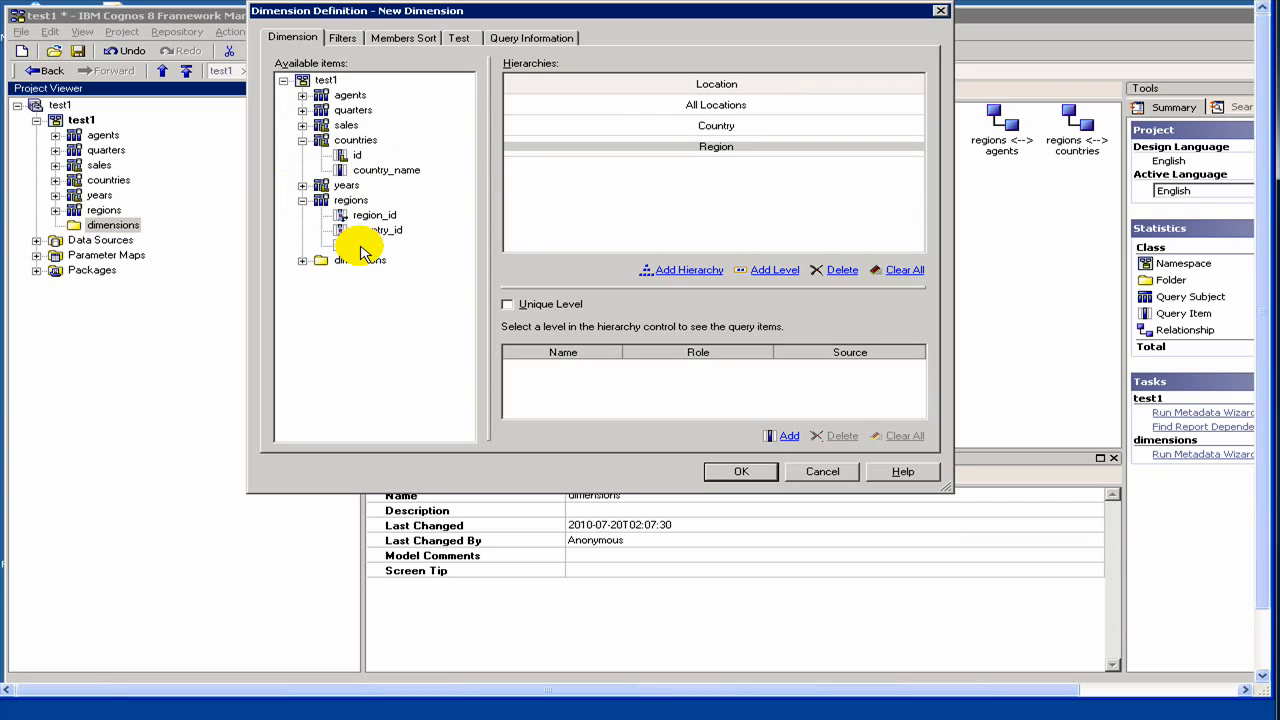
left_click_drag(363, 253, 698, 400)
left_click(735, 401)
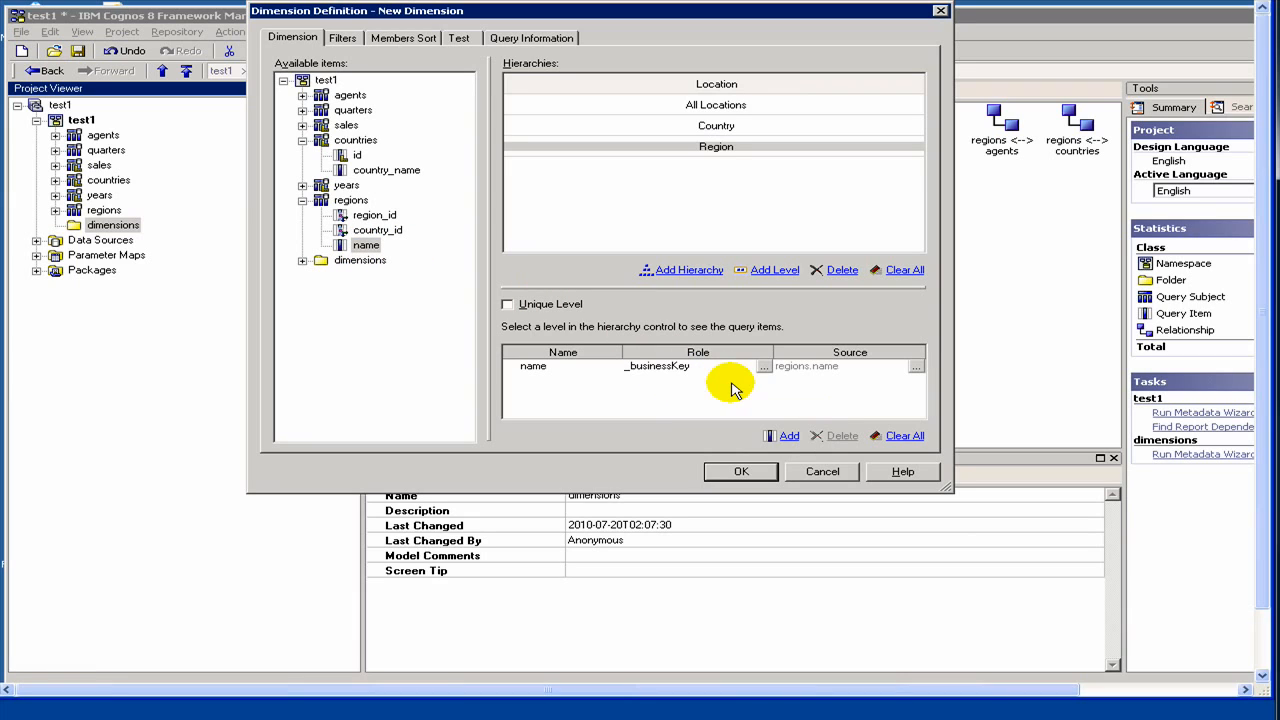
left_click(760, 366)
left_click(763, 366)
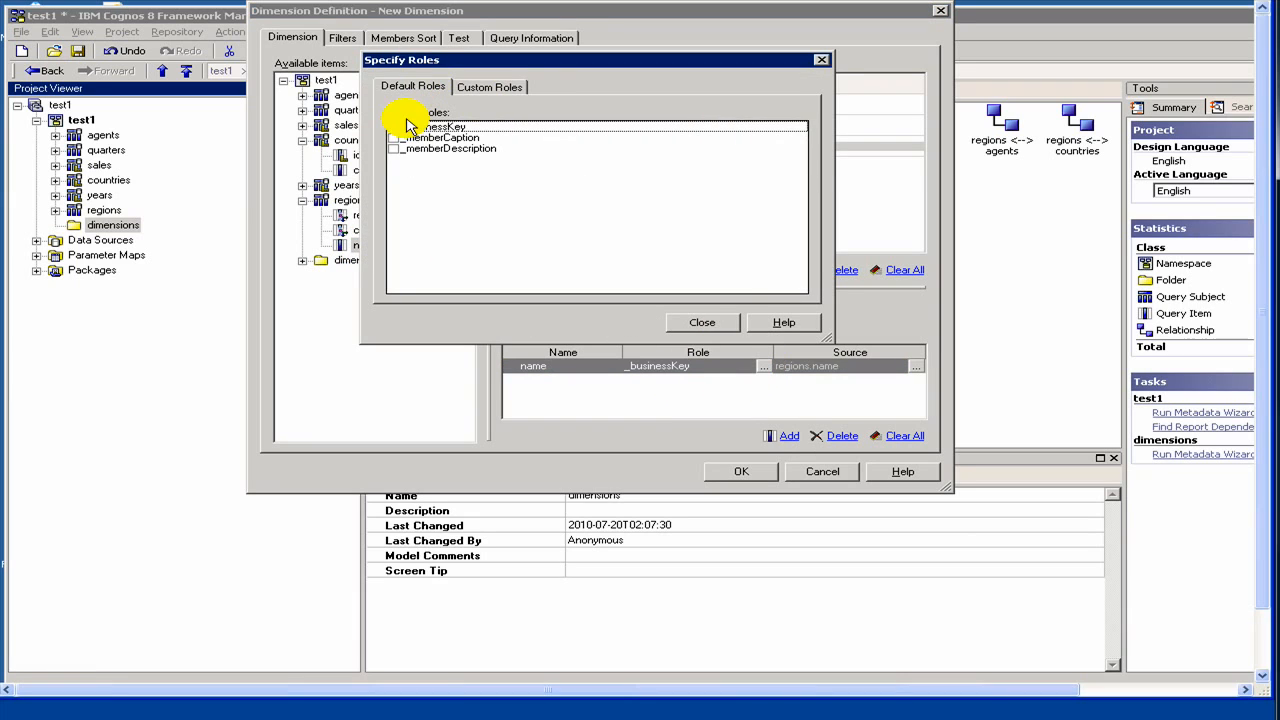
left_click(394, 138)
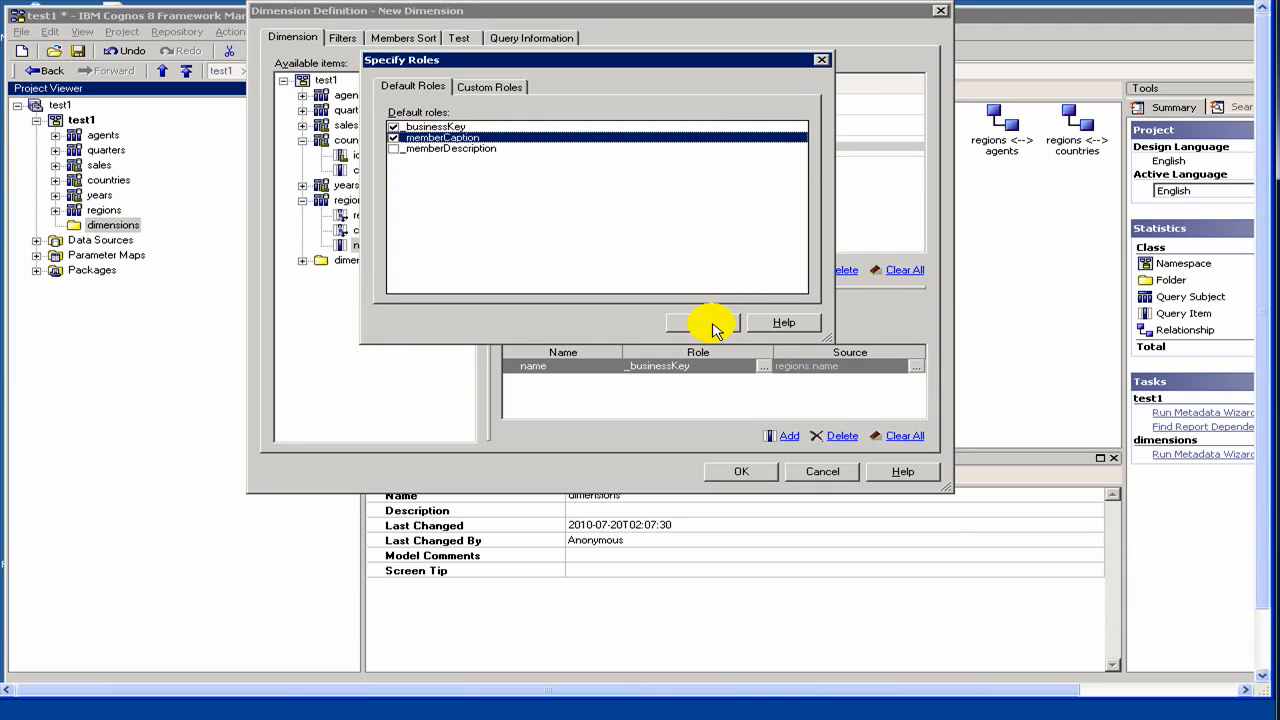
left_click(712, 326)
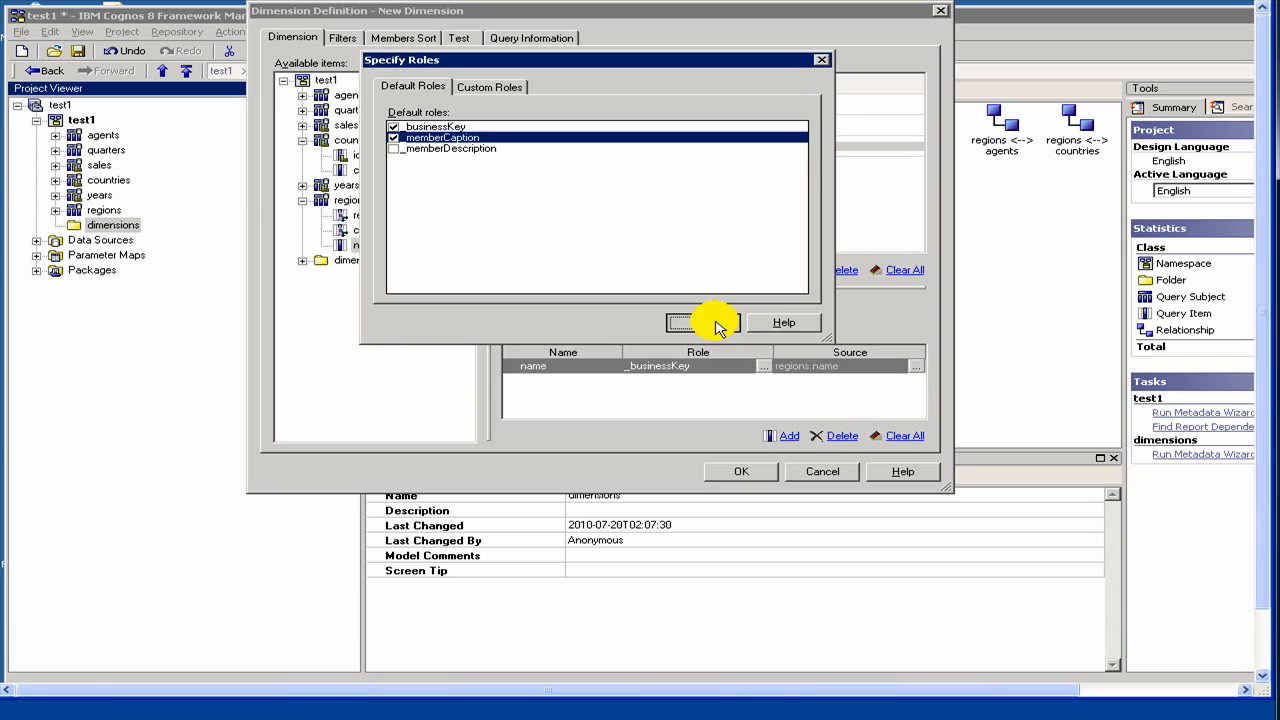
left_click(703, 323)
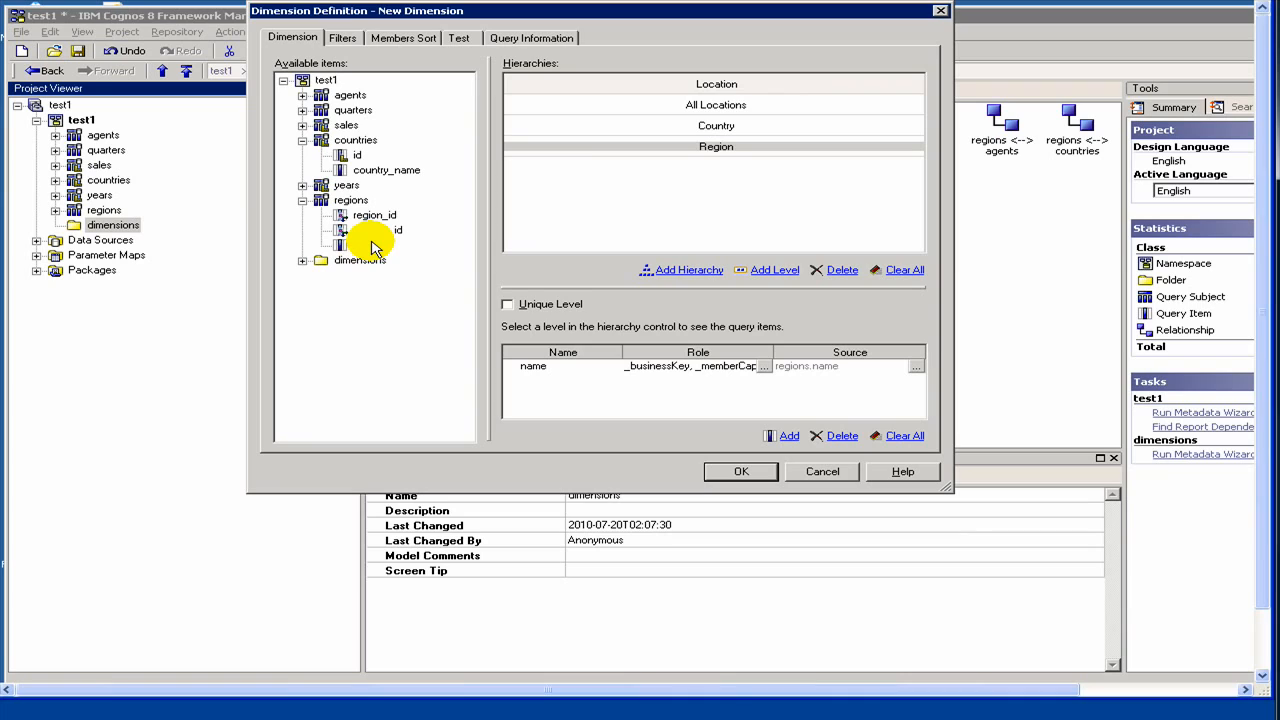
left_click(368, 246)
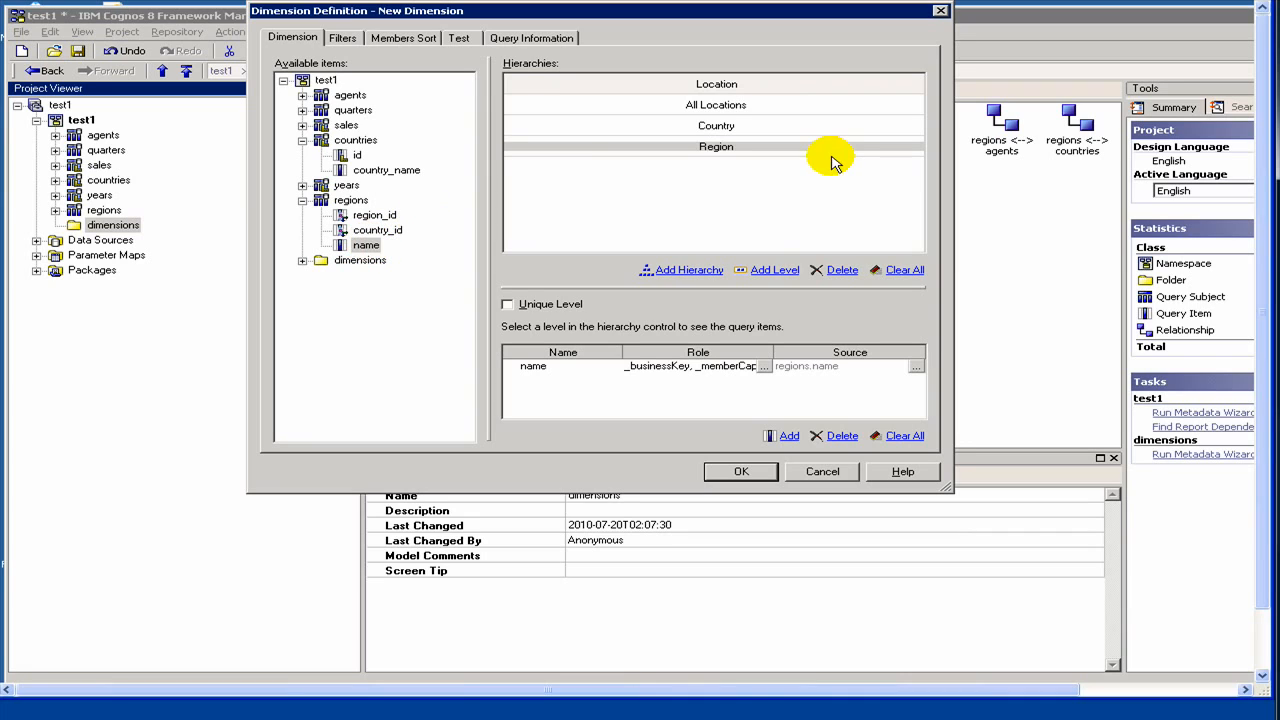
Add a level named agent below Region in the Location hierarchy
left_click(781, 272)
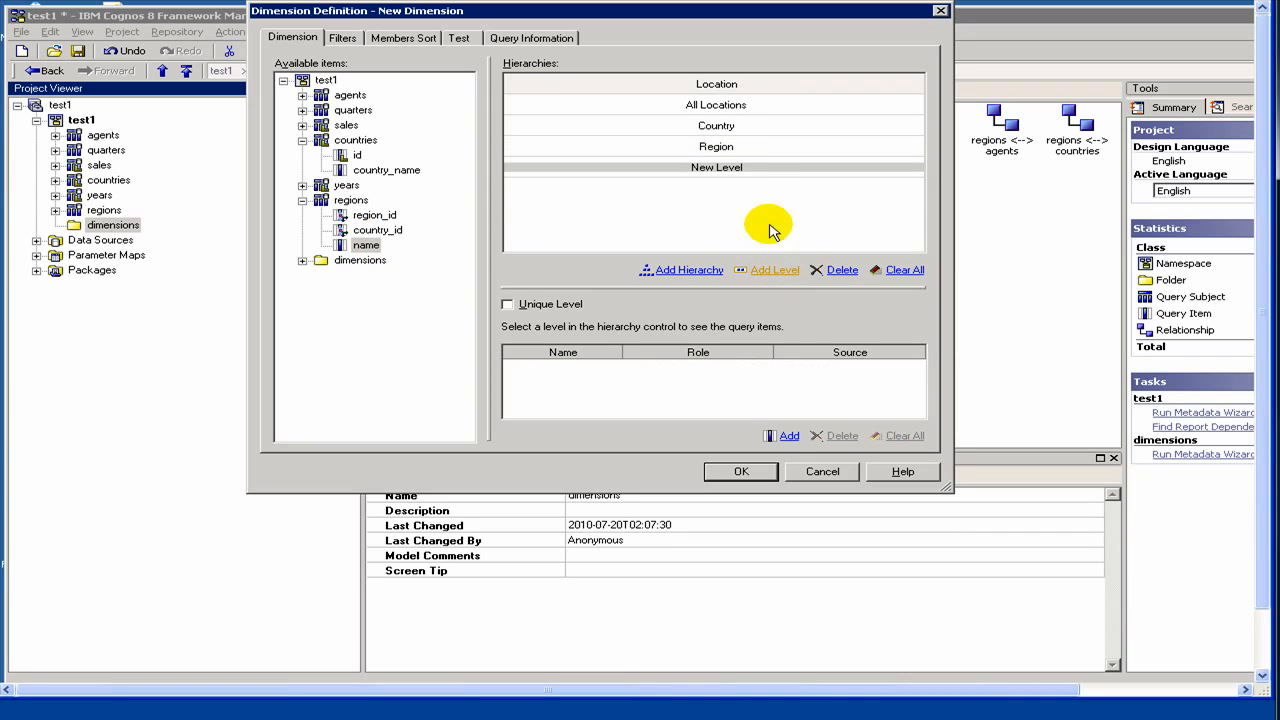
left_click(731, 166)
left_click(731, 166)
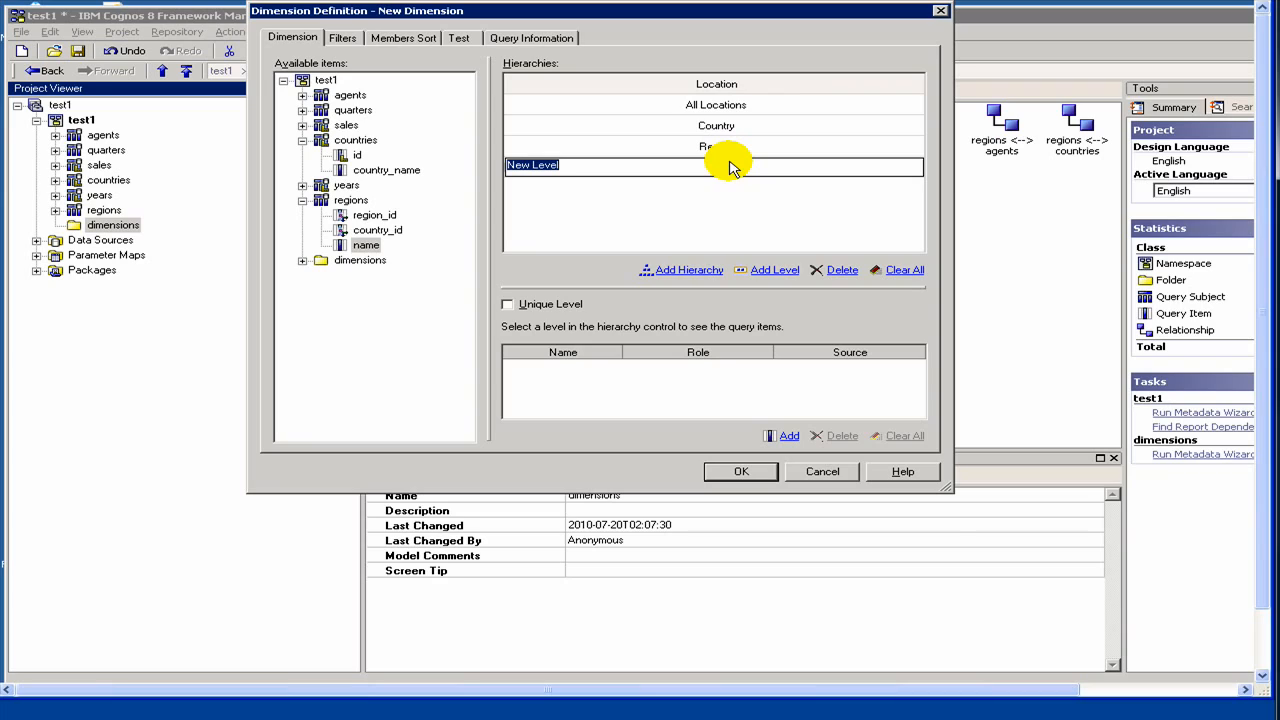
type("sa")
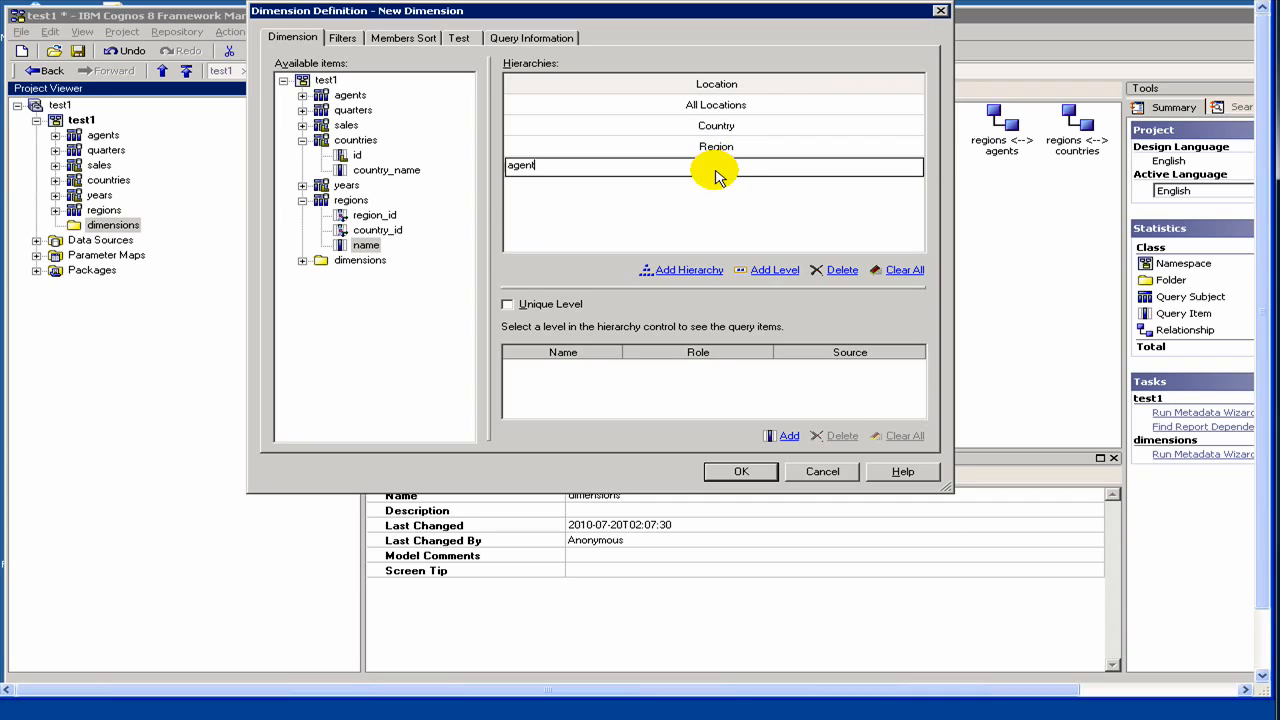
left_click(697, 205)
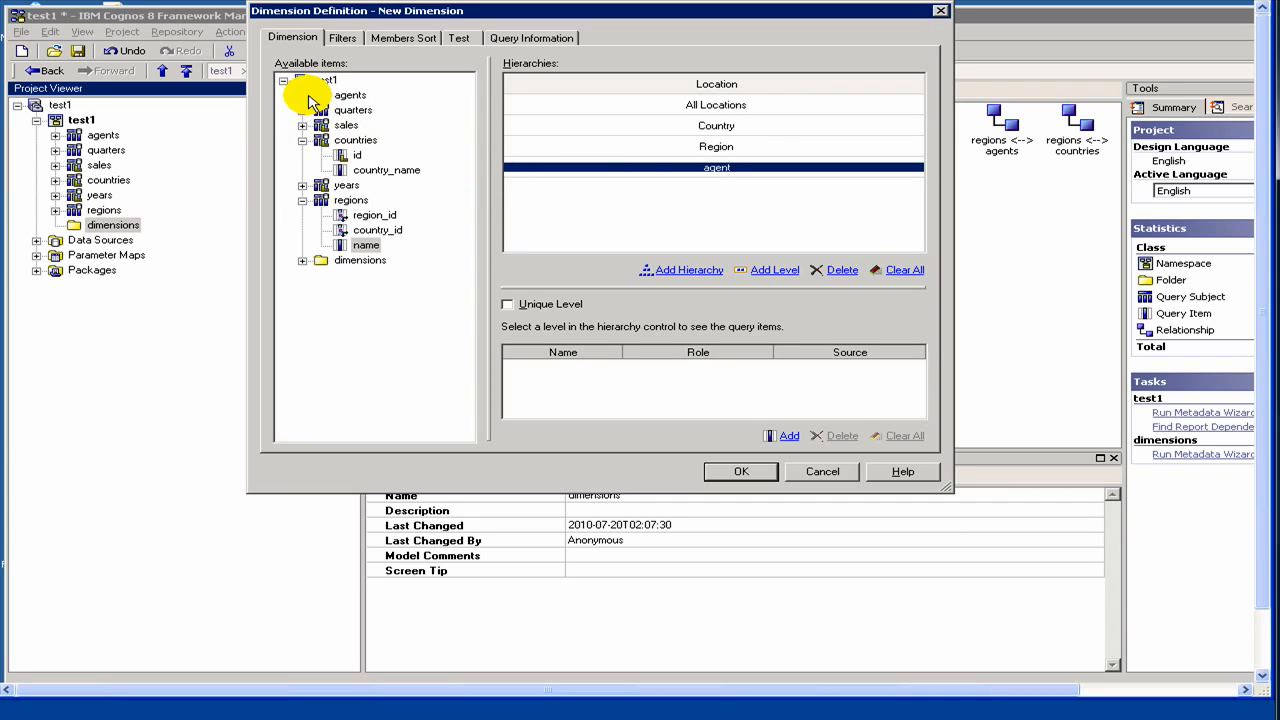
Add name from agents to the agent level with the _businessKey and _memberCaption roles
left_click(302, 95)
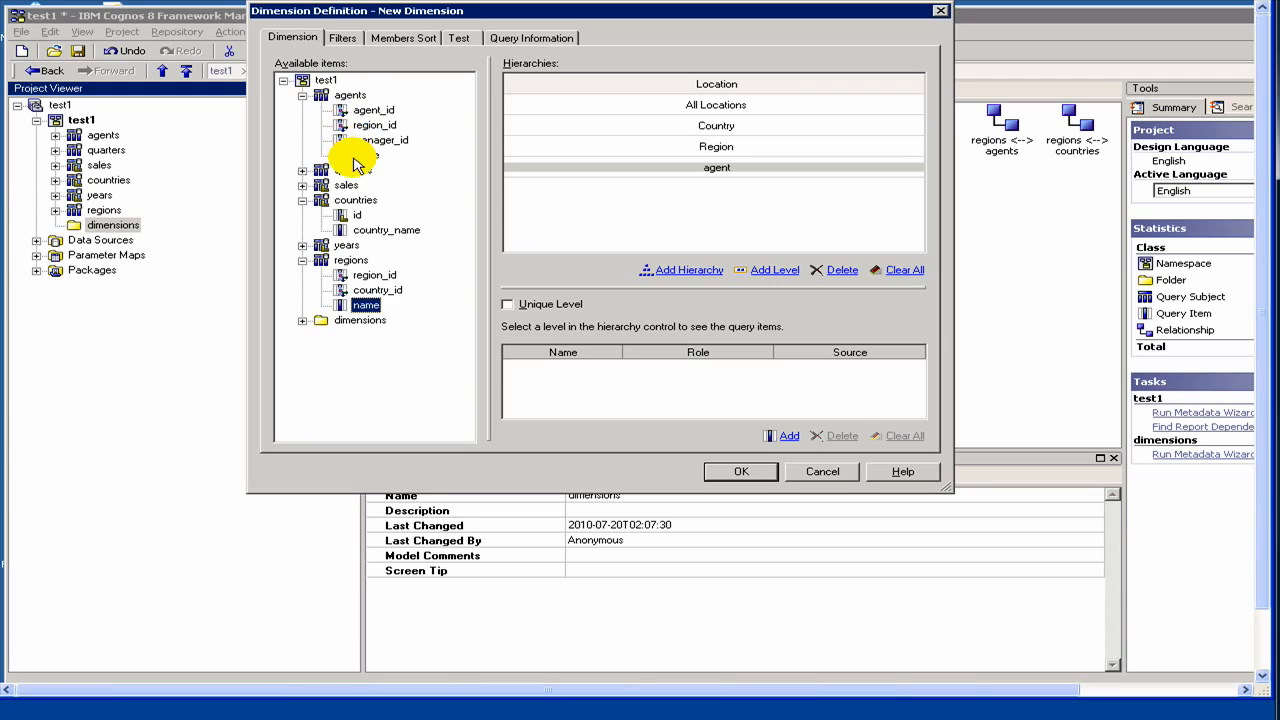
left_click_drag(360, 156, 655, 383)
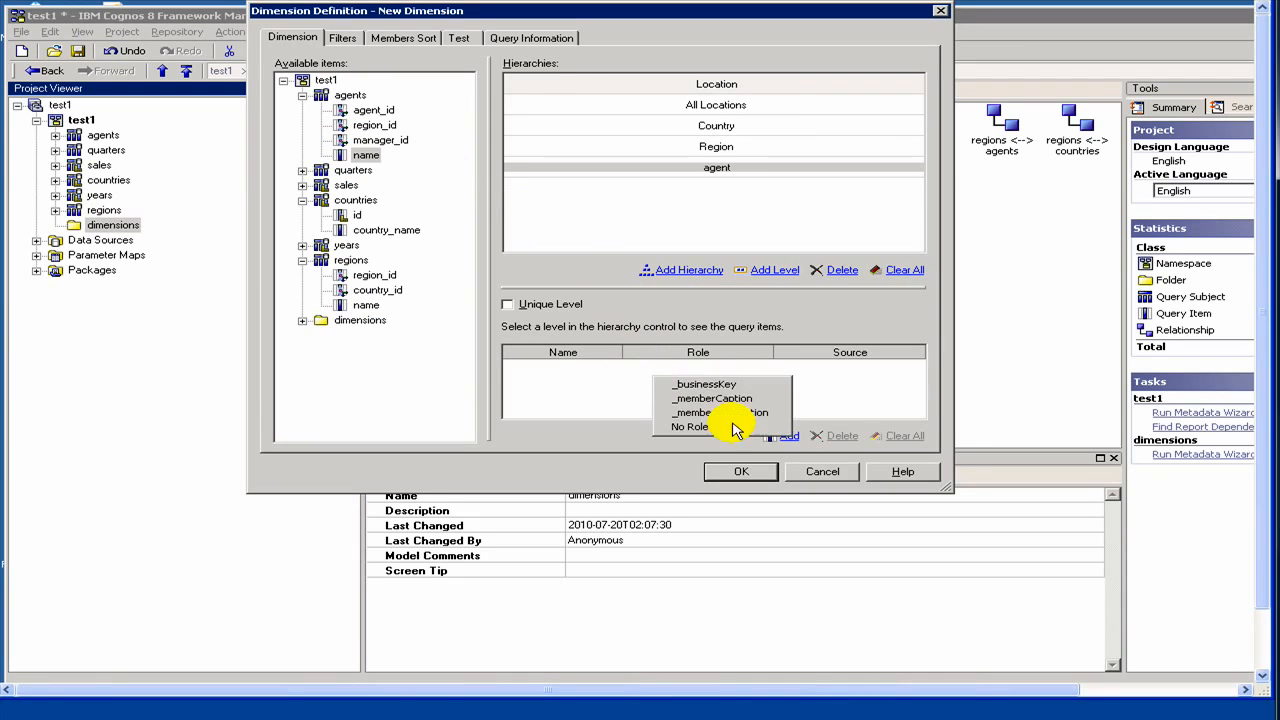
left_click(718, 390)
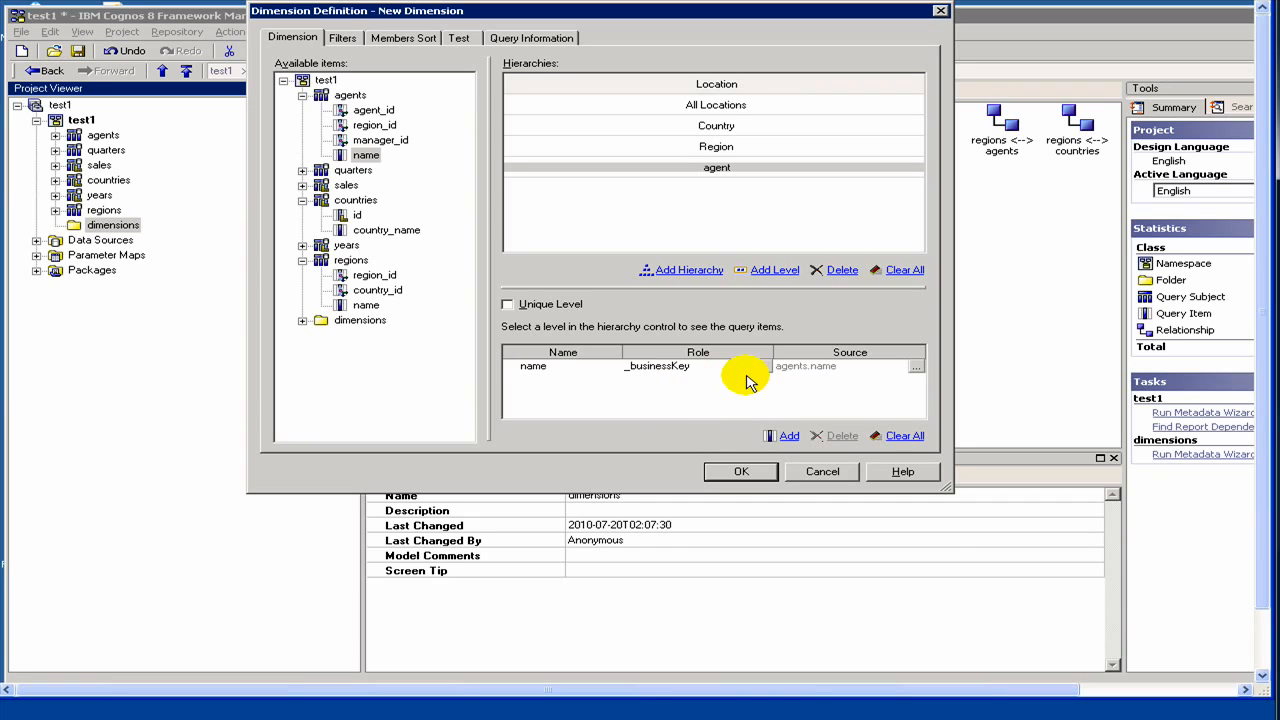
left_click(766, 367)
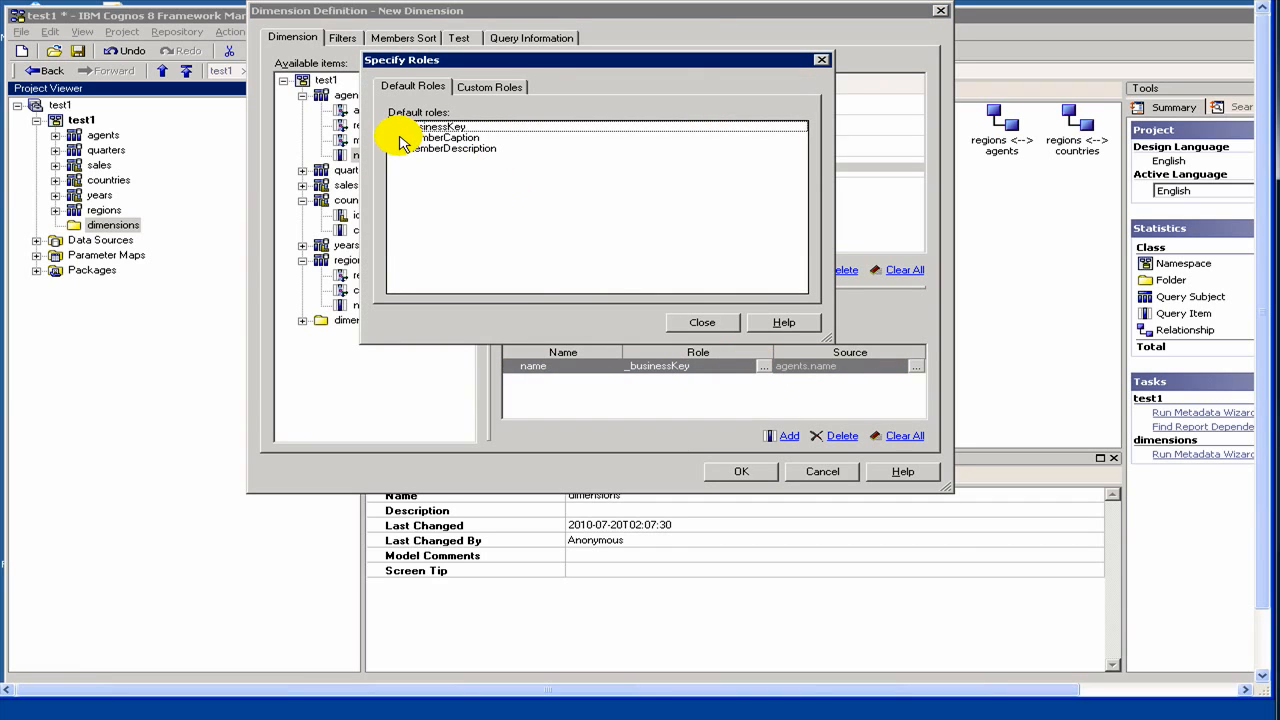
left_click(393, 137)
left_click(705, 323)
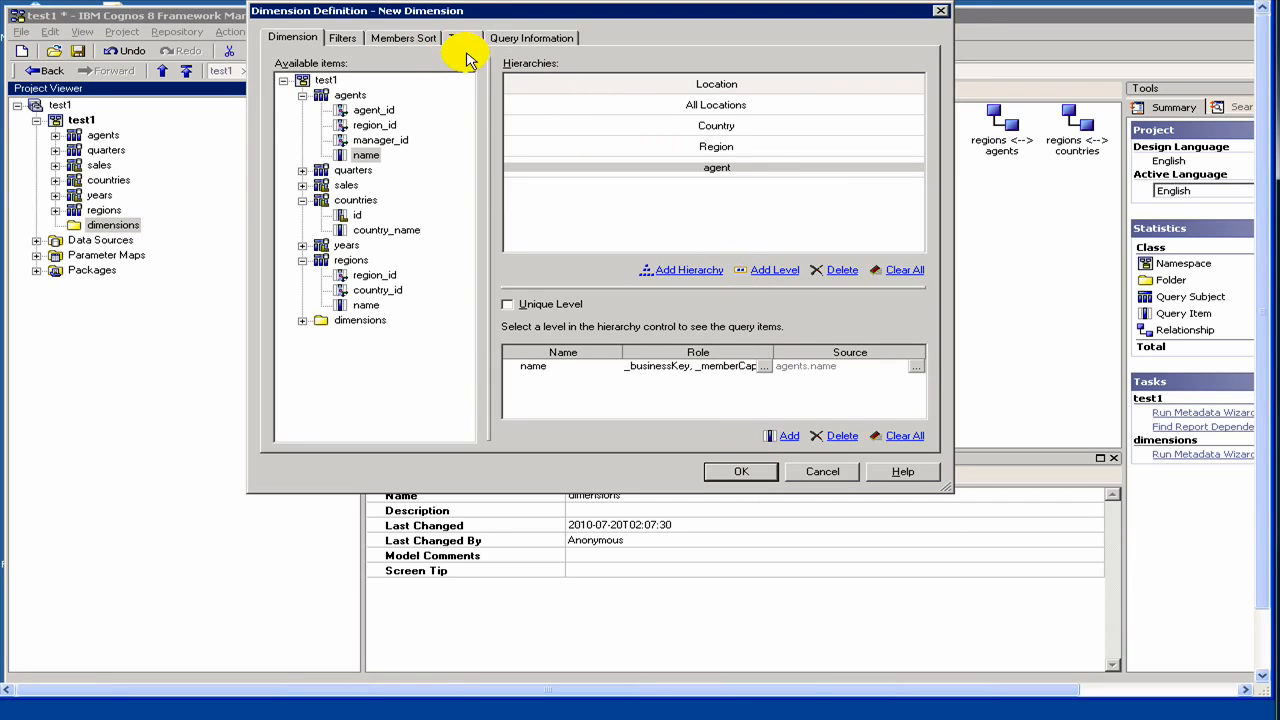
Run a sample test of the new dimension and accept its definition
left_click(458, 38)
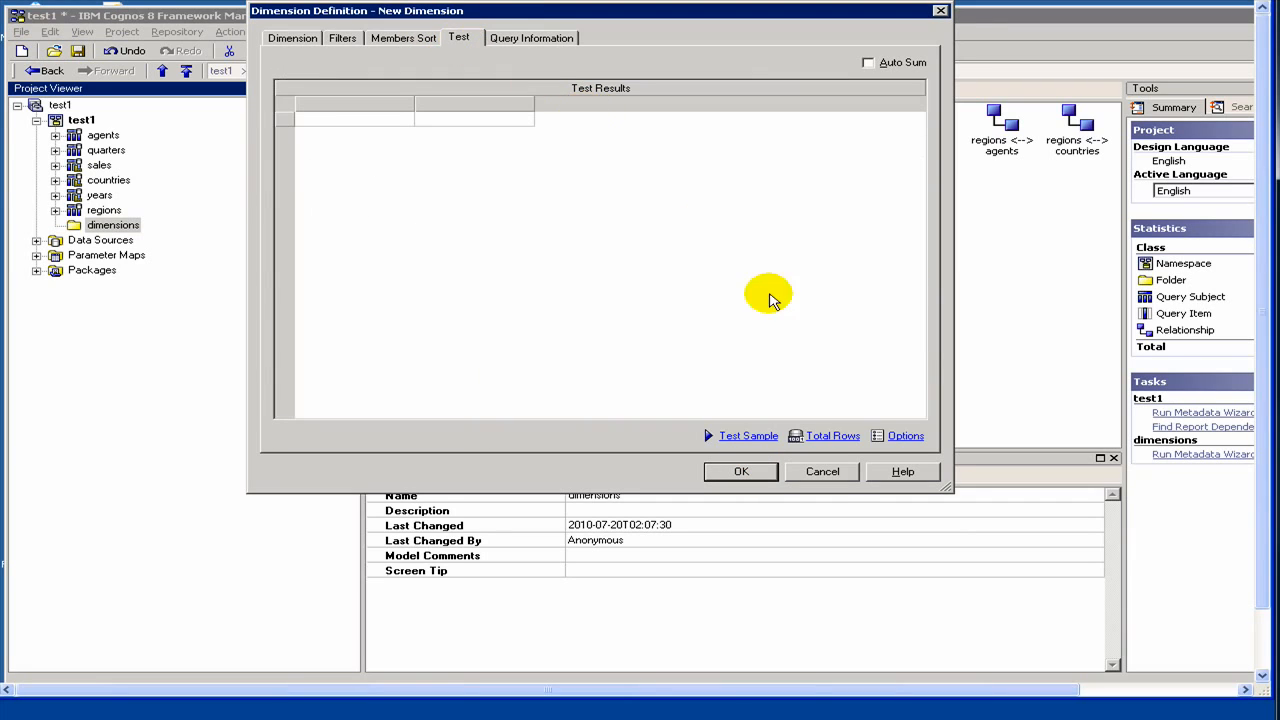
left_click(762, 436)
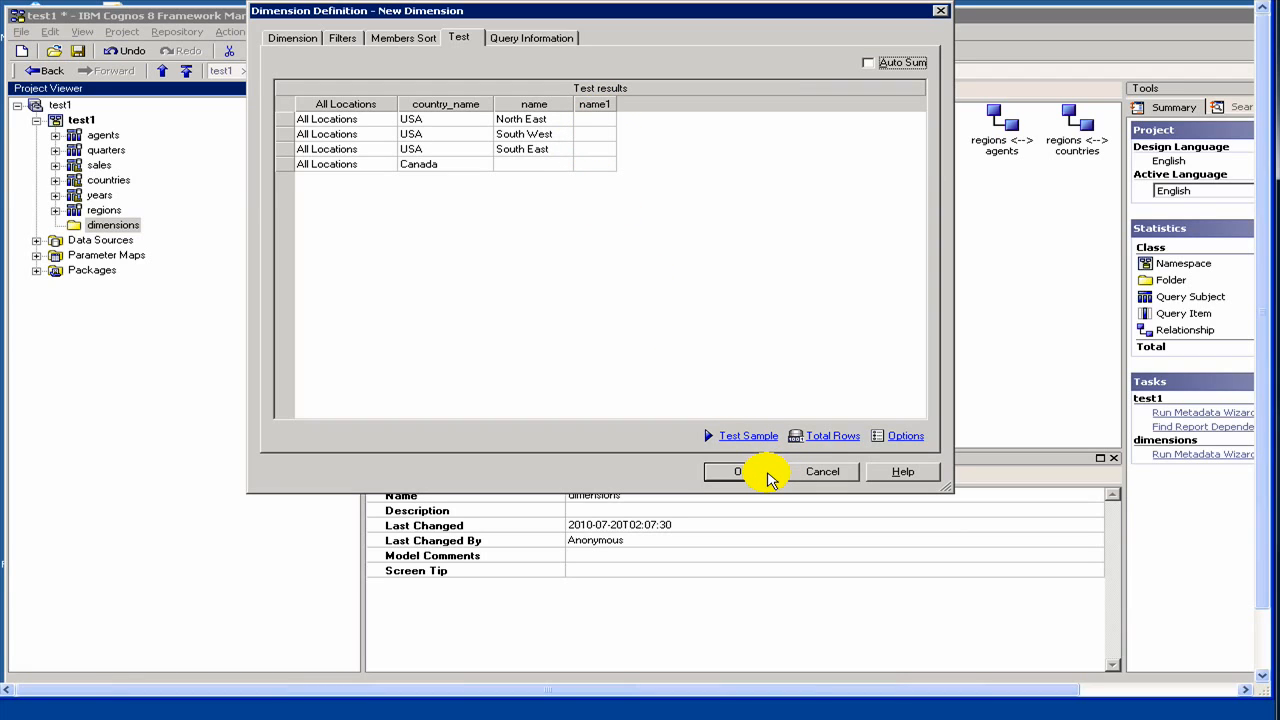
left_click(766, 476)
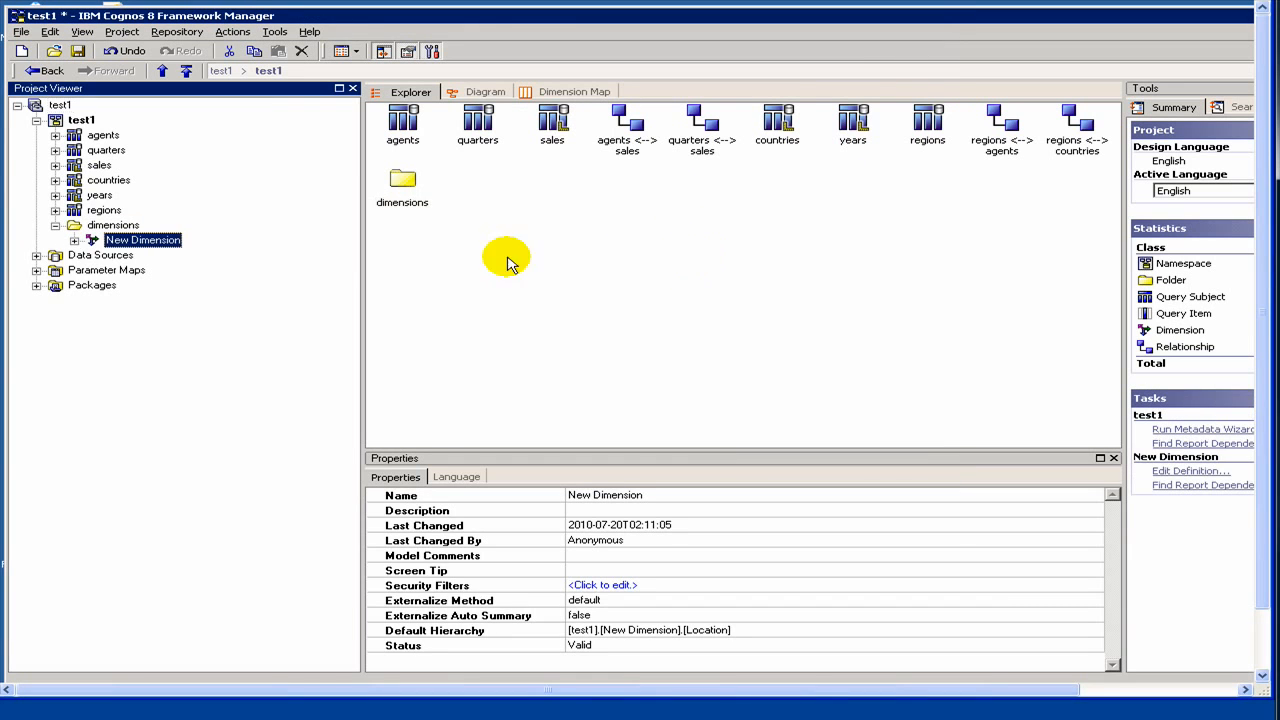
Rename the new dimension in the dimensions folder as Location and expand it to show its hierarchy levels
left_click(131, 242)
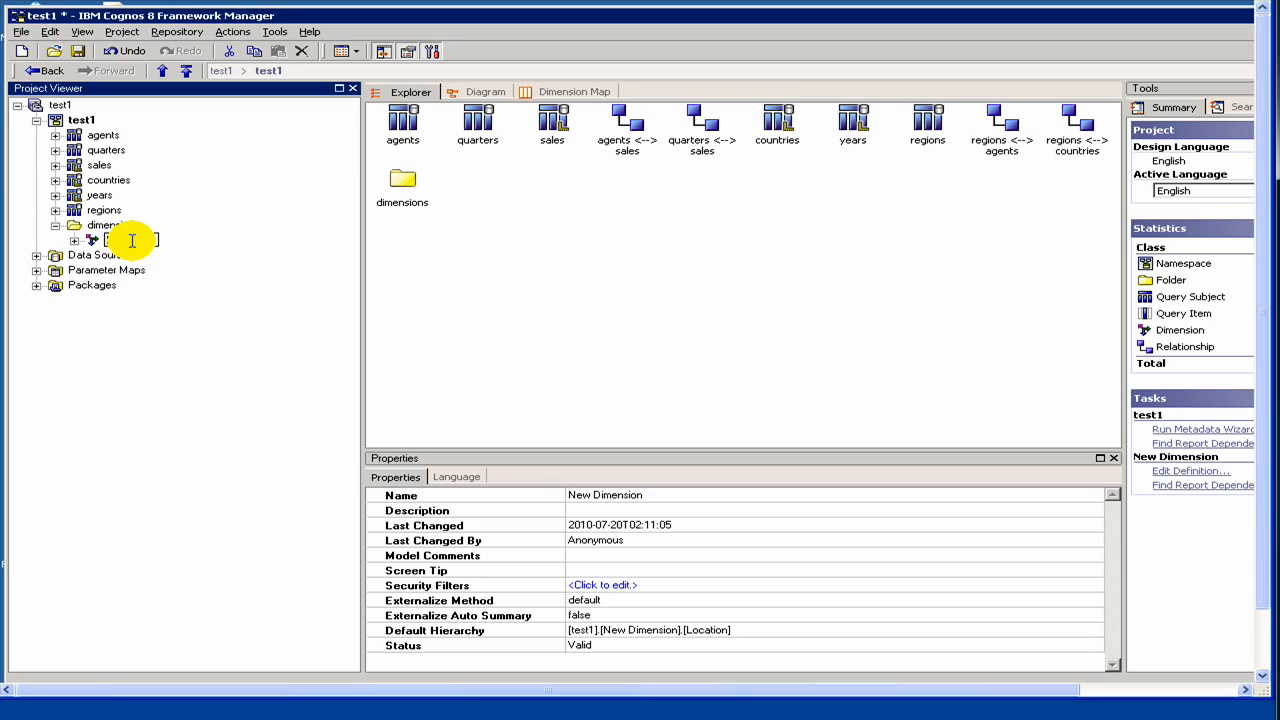
key("Return")
left_click(74, 240)
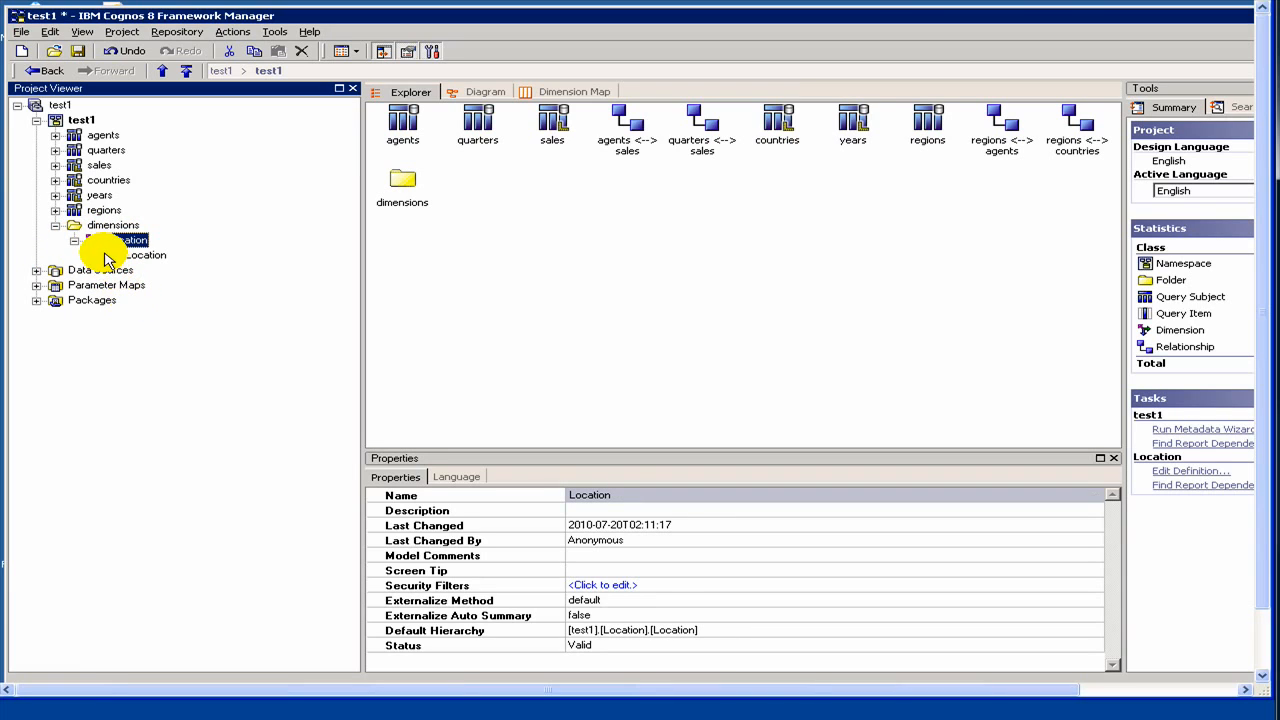
left_click(94, 256)
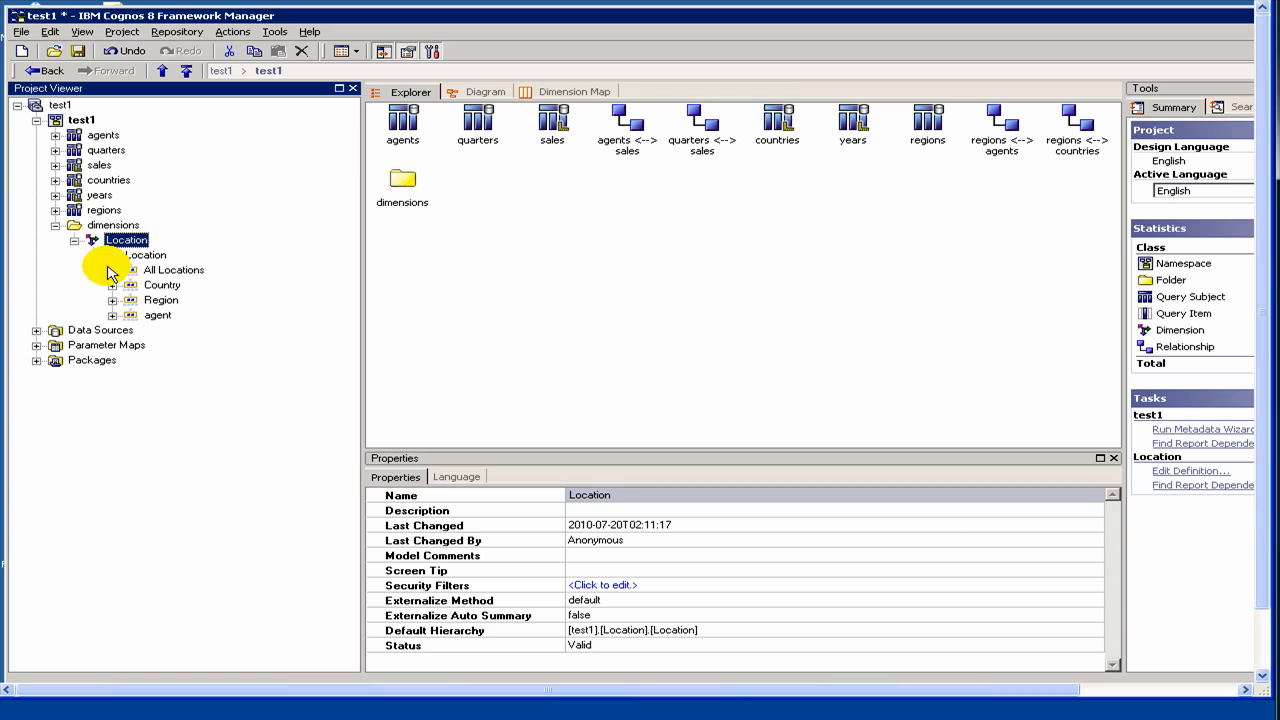
Change the regions <--> agents relationship to link region_id in regions to region_id in agents
left_click(1008, 128)
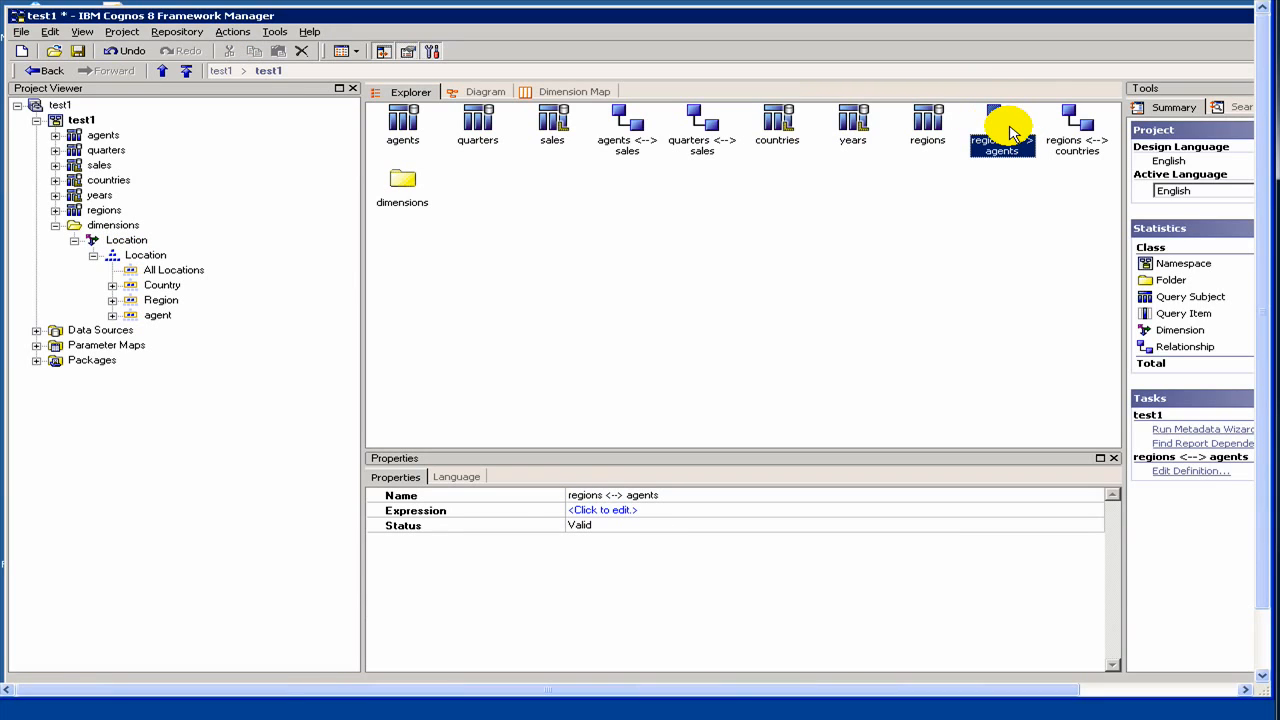
double_click(1010, 128)
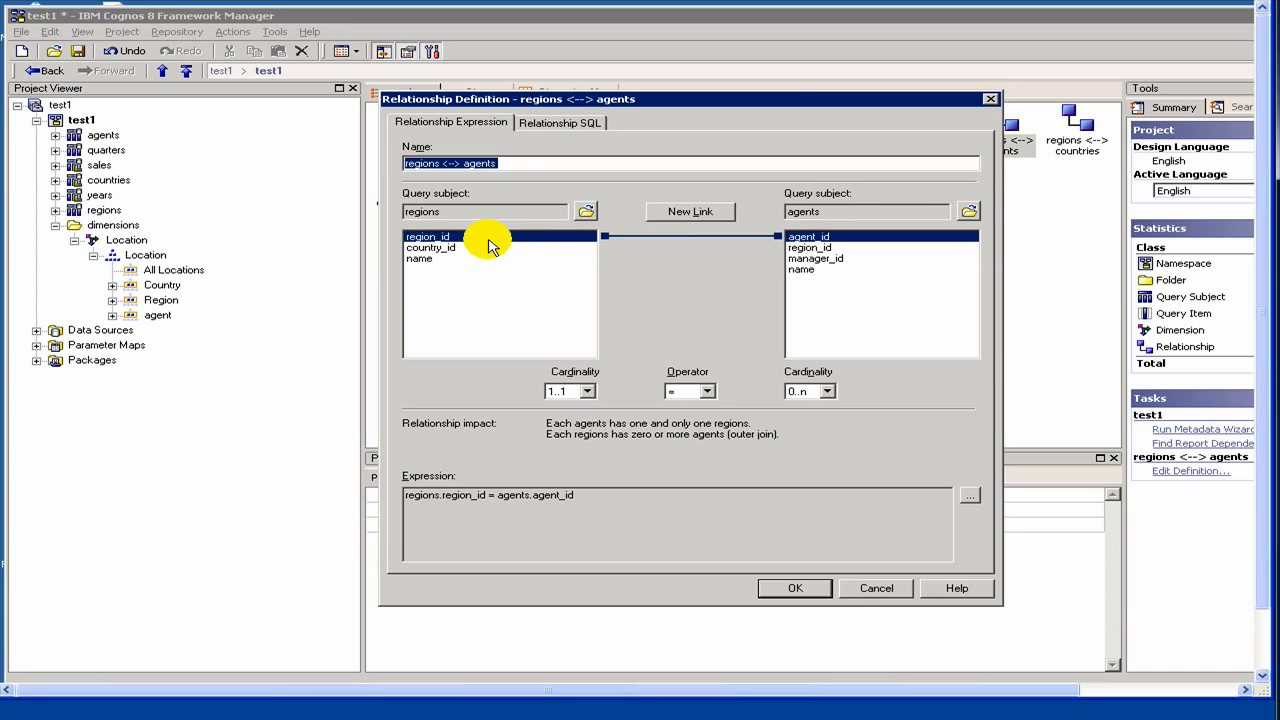
left_click(829, 248)
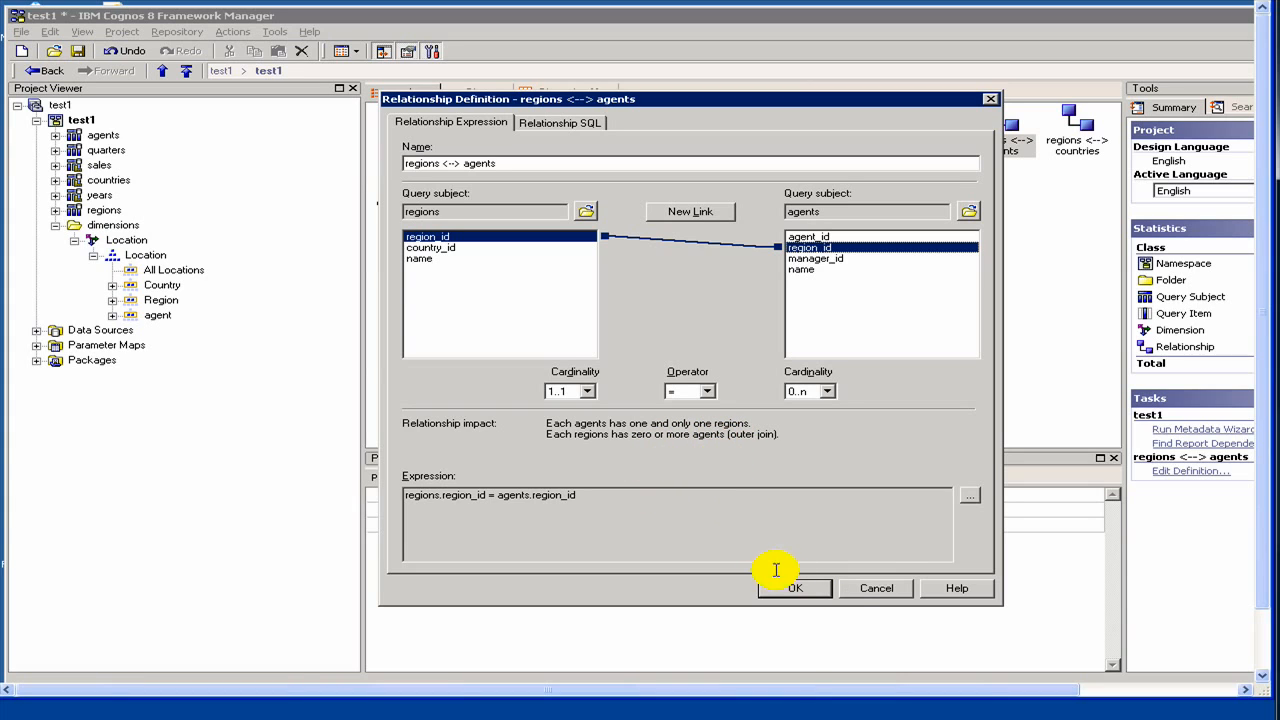
left_click(815, 595)
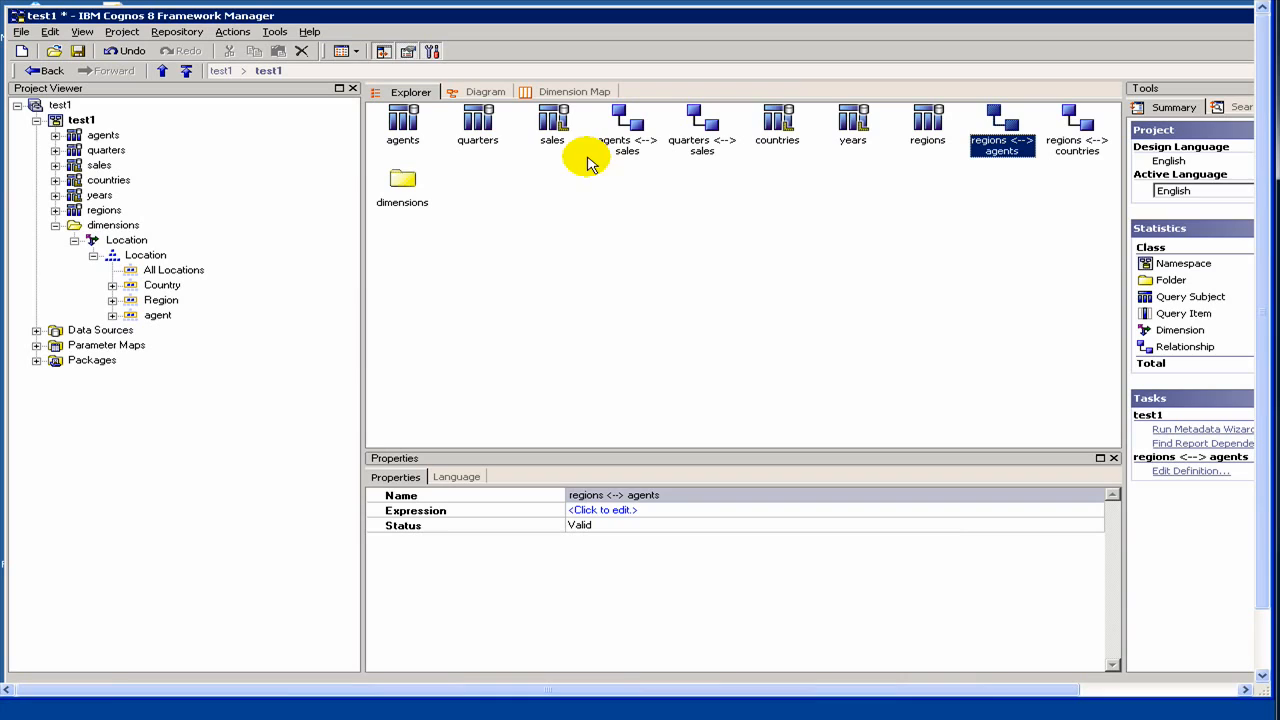
Run a sample test on the All Locations level and close the test results
left_click(165, 270)
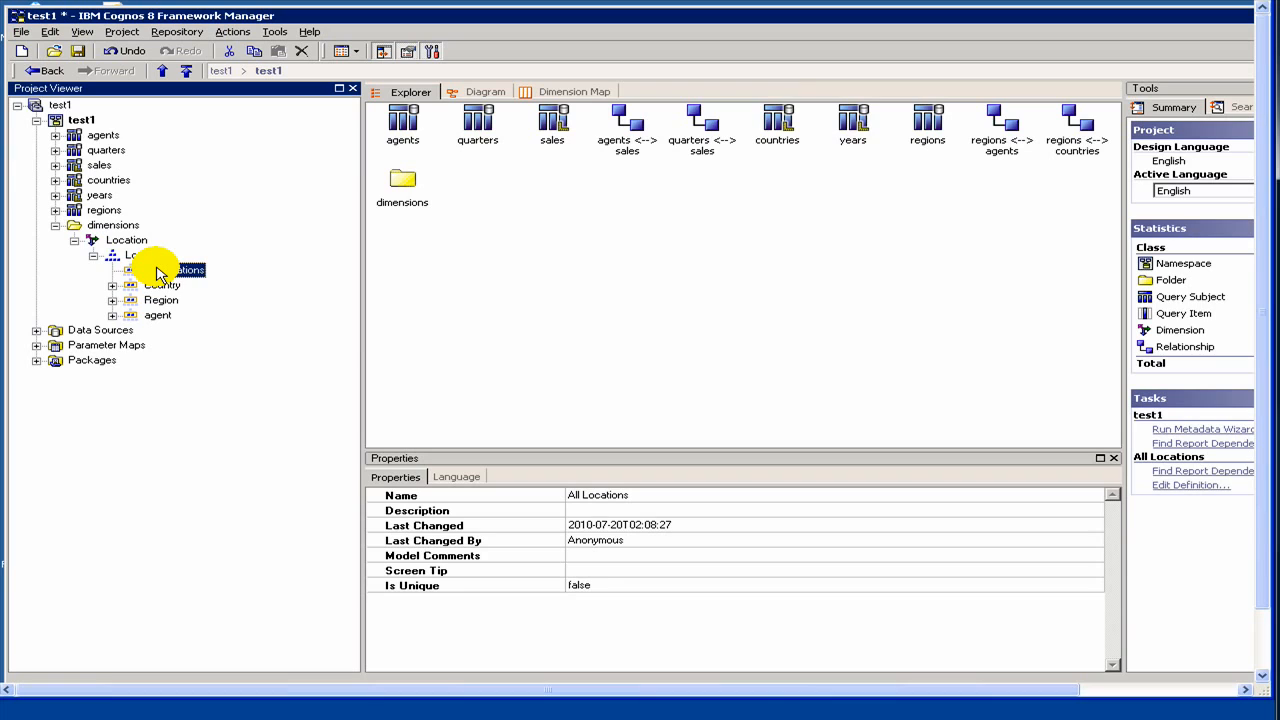
right_click(157, 272)
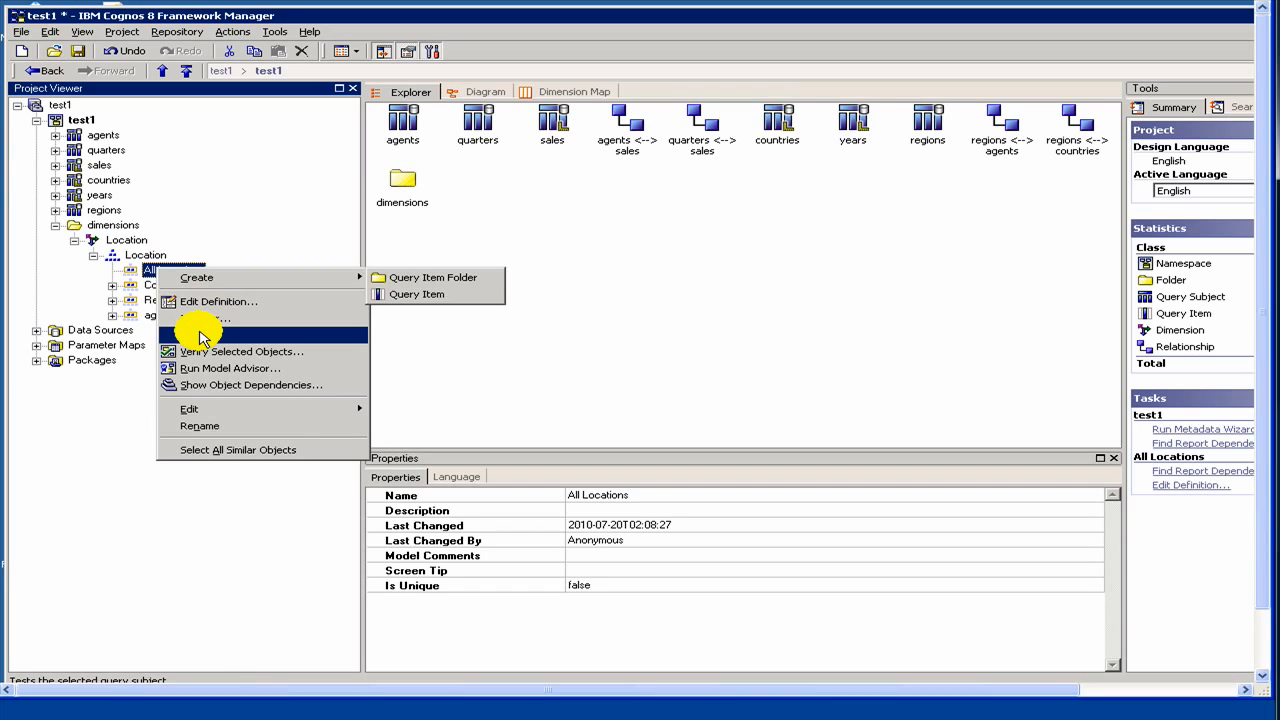
left_click(200, 336)
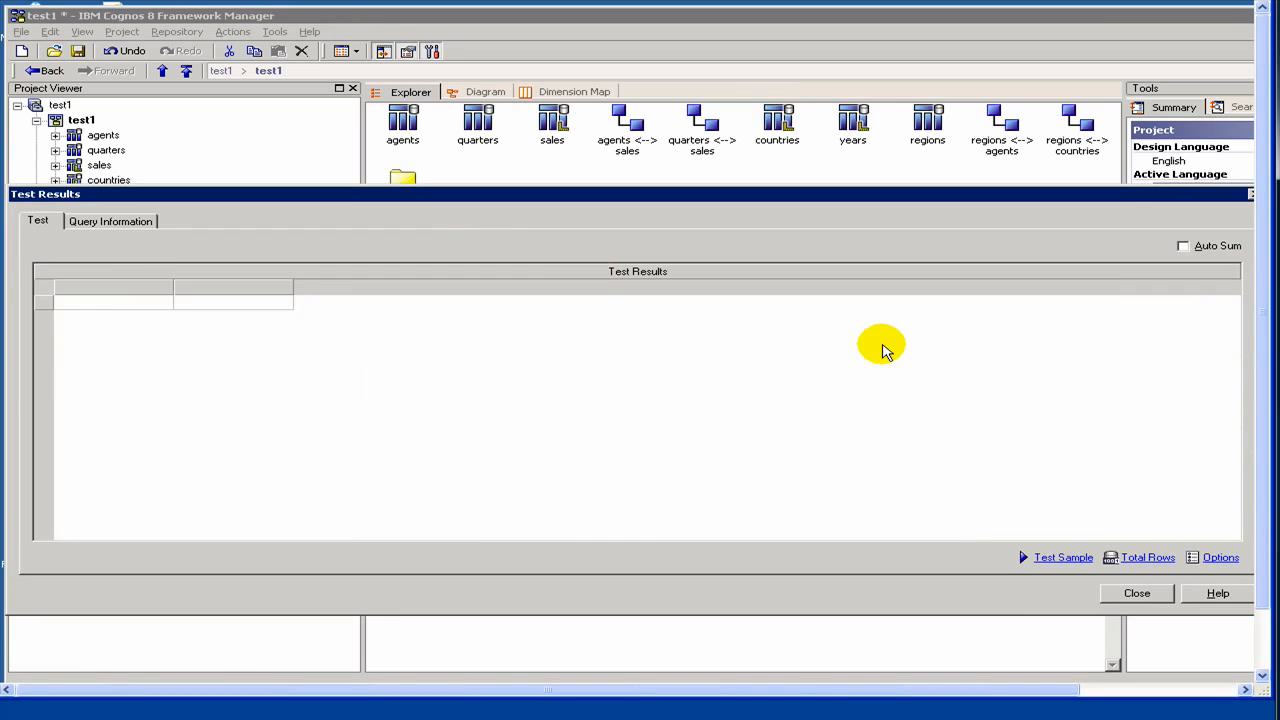
left_click(1065, 560)
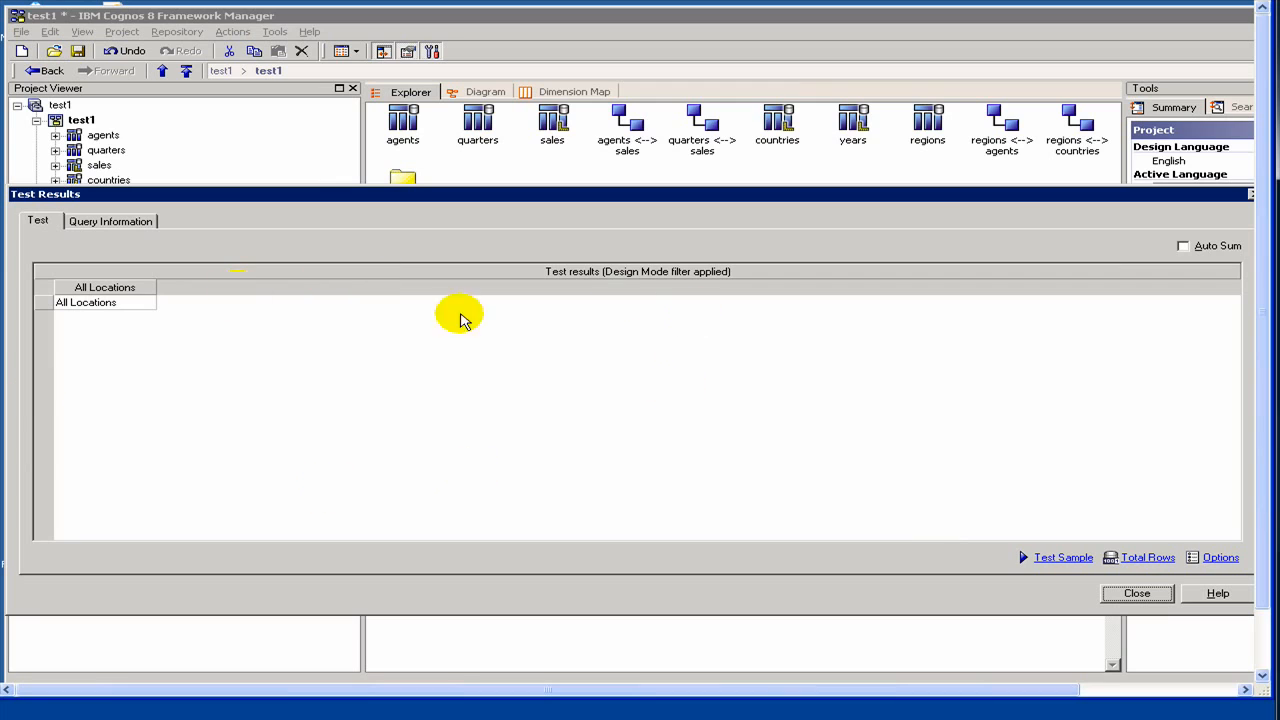
left_click(1135, 595)
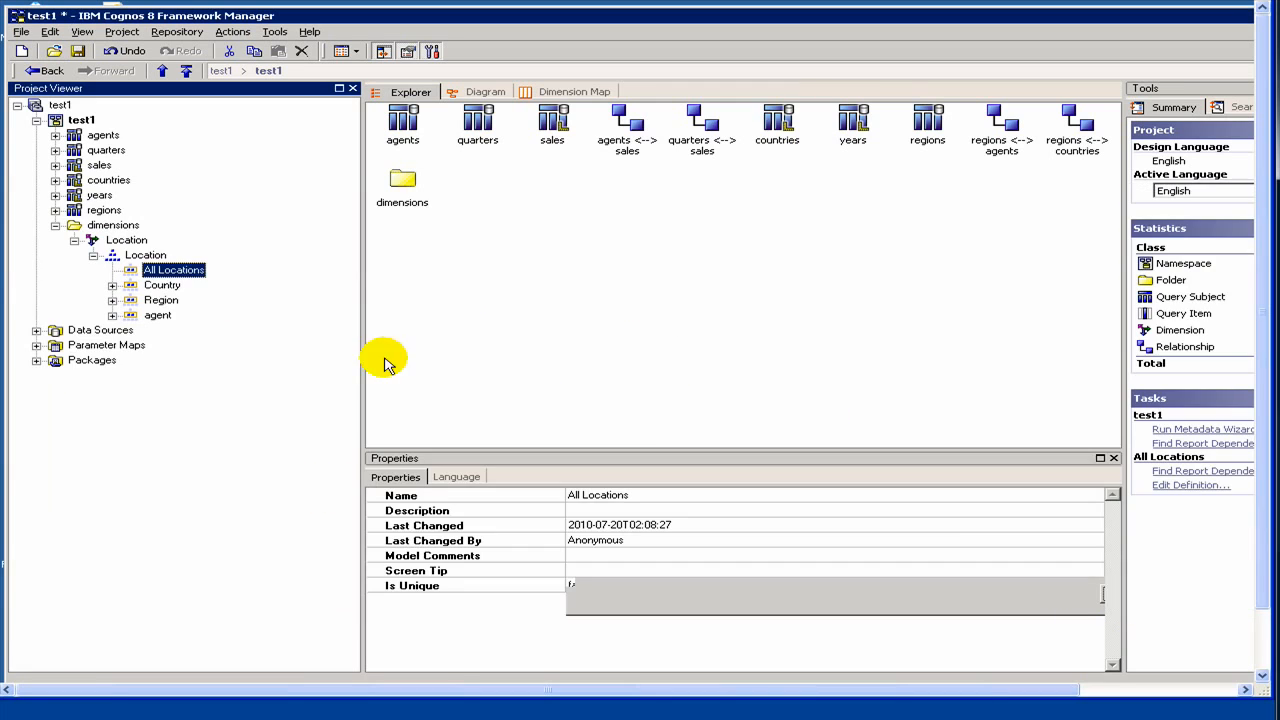
Run a sample test on the Location hierarchy inside the Location dimension and close the test results
left_click(143, 256)
right_click(143, 256)
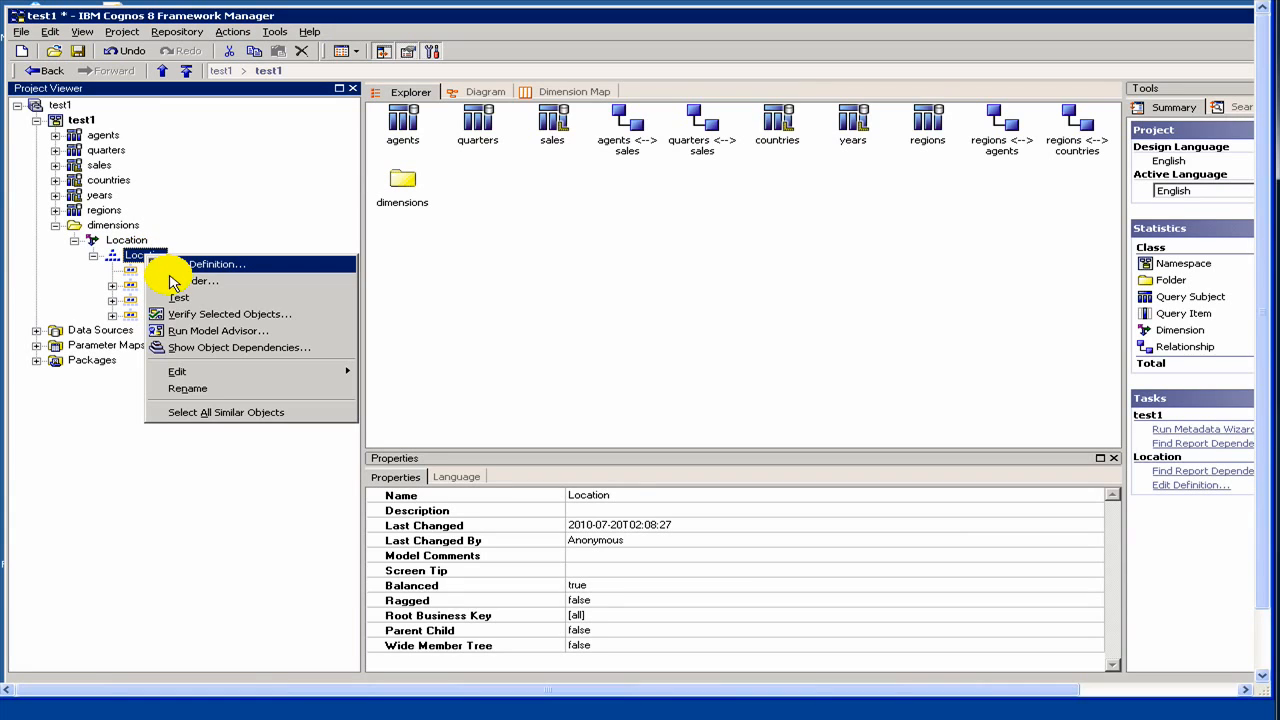
left_click(180, 298)
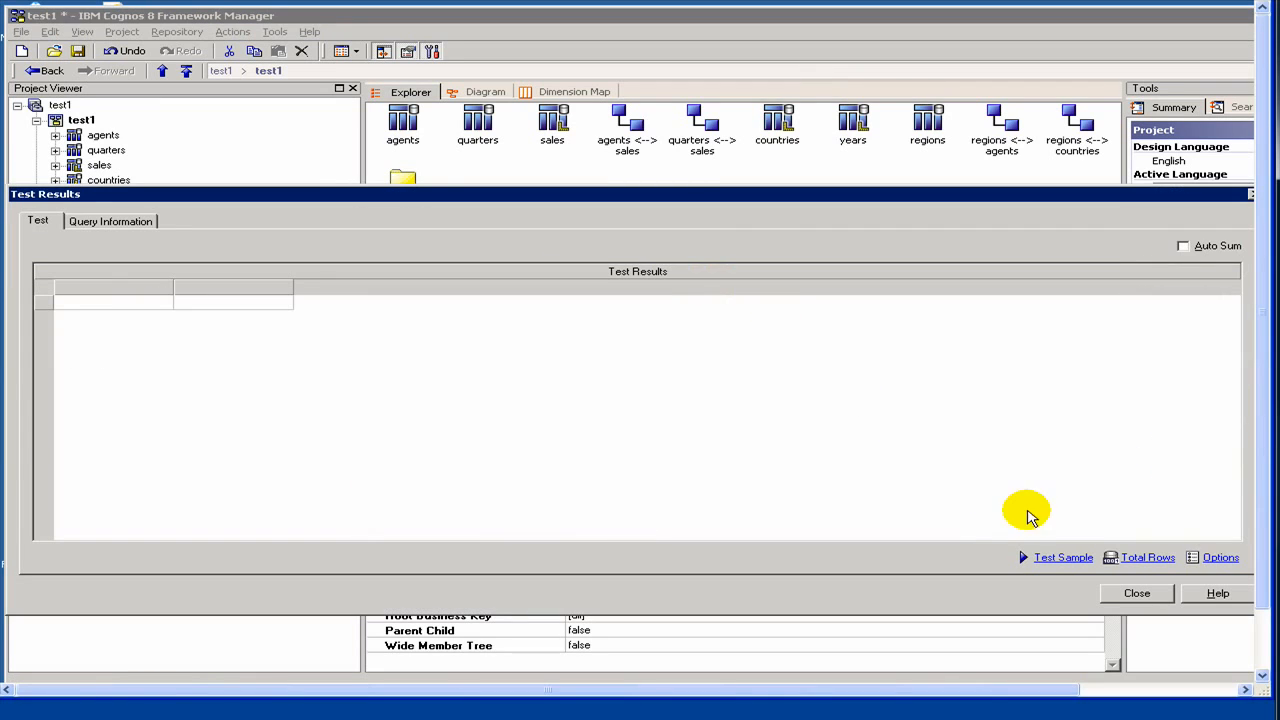
left_click(1052, 560)
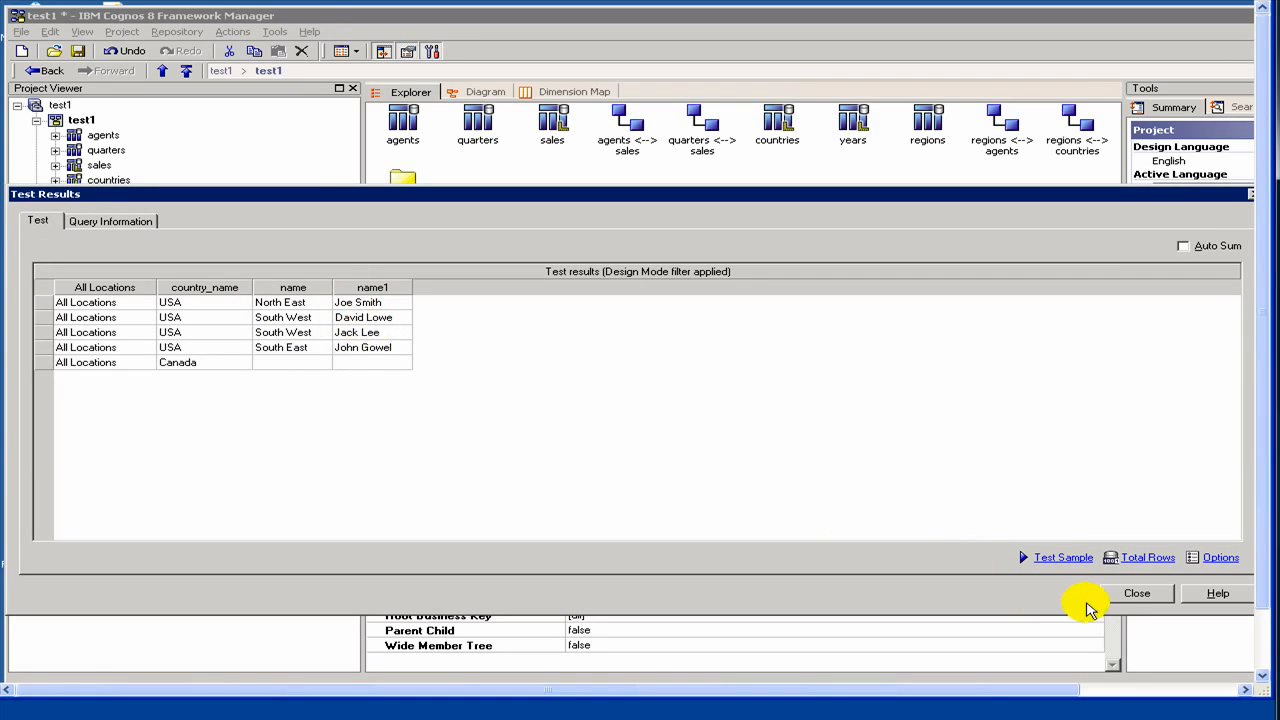
left_click(1131, 594)
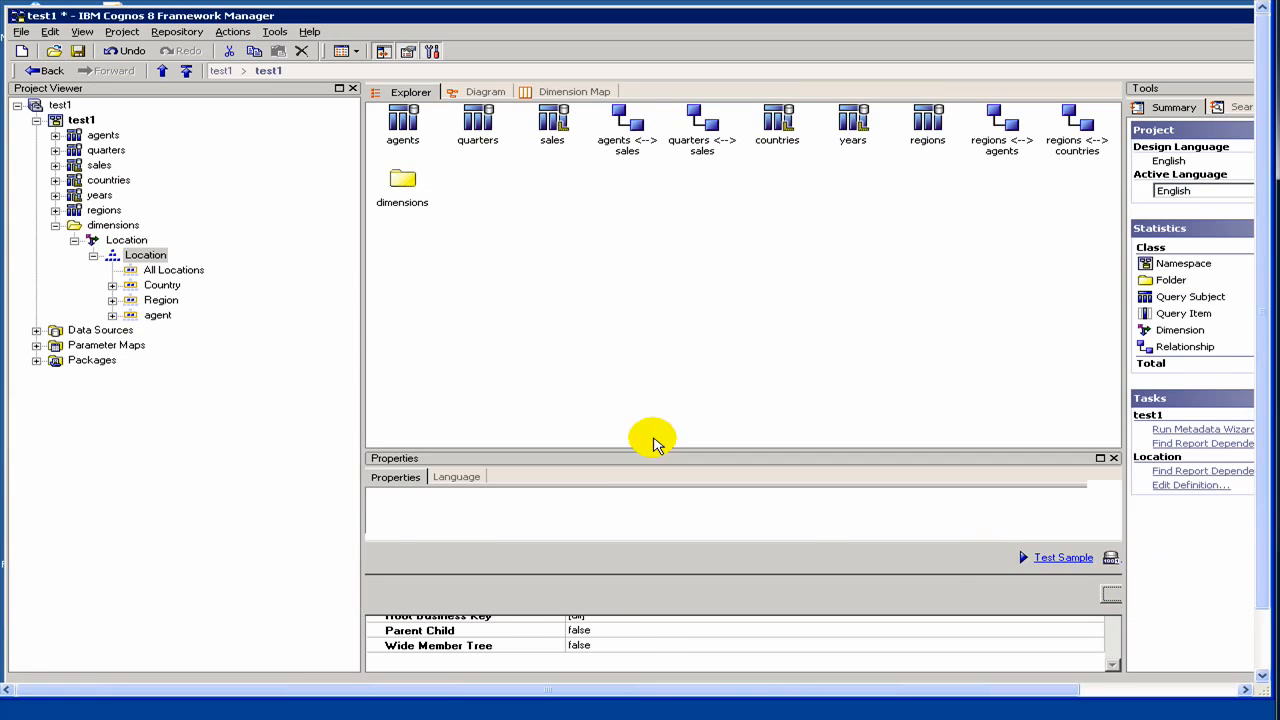
Rename the name item under the agent level of the Location hierarchy as Agent
left_click(112, 315)
left_click(185, 333)
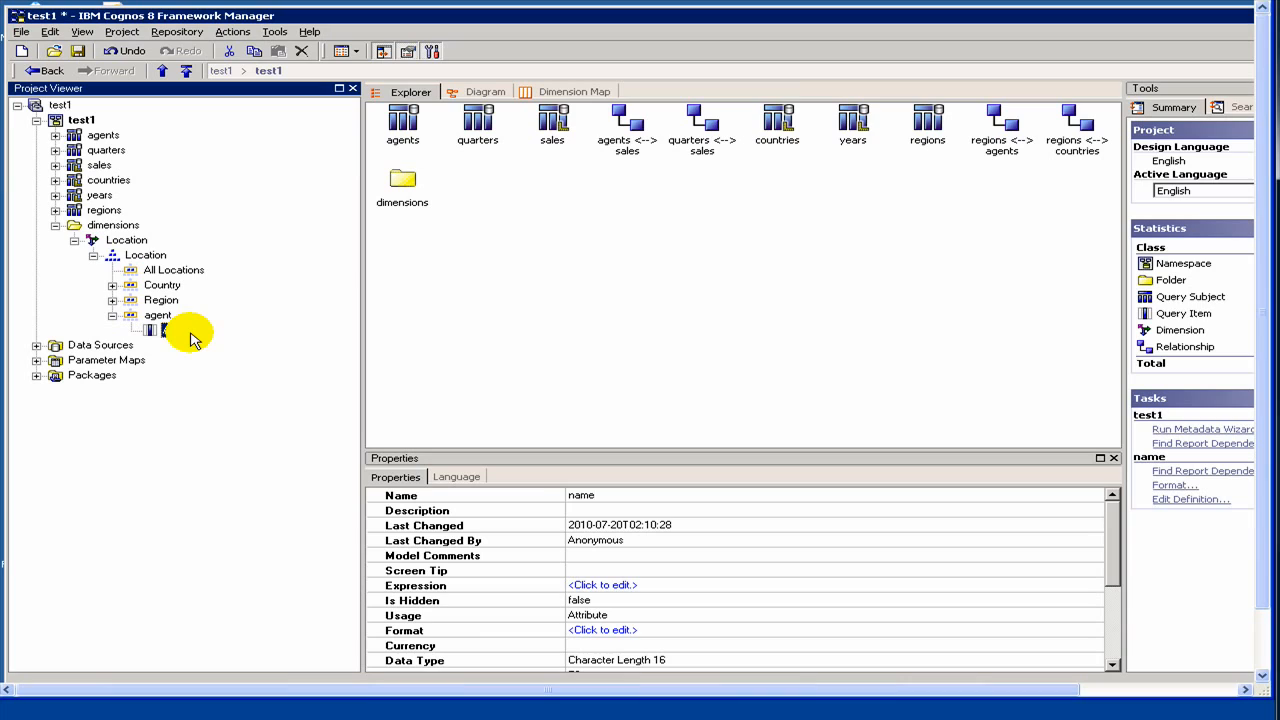
key("Return")
Rename the name item under the Region level of the Location hierarchy as Region
left_click(113, 300)
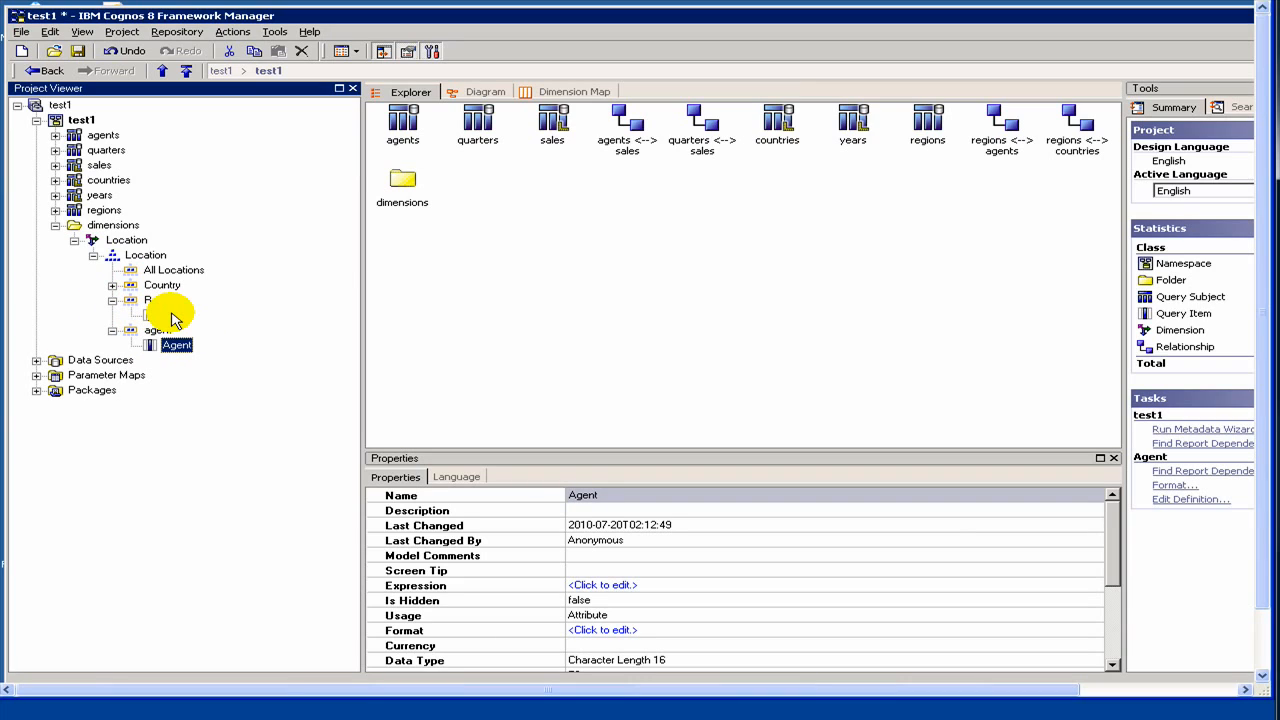
left_click(175, 316)
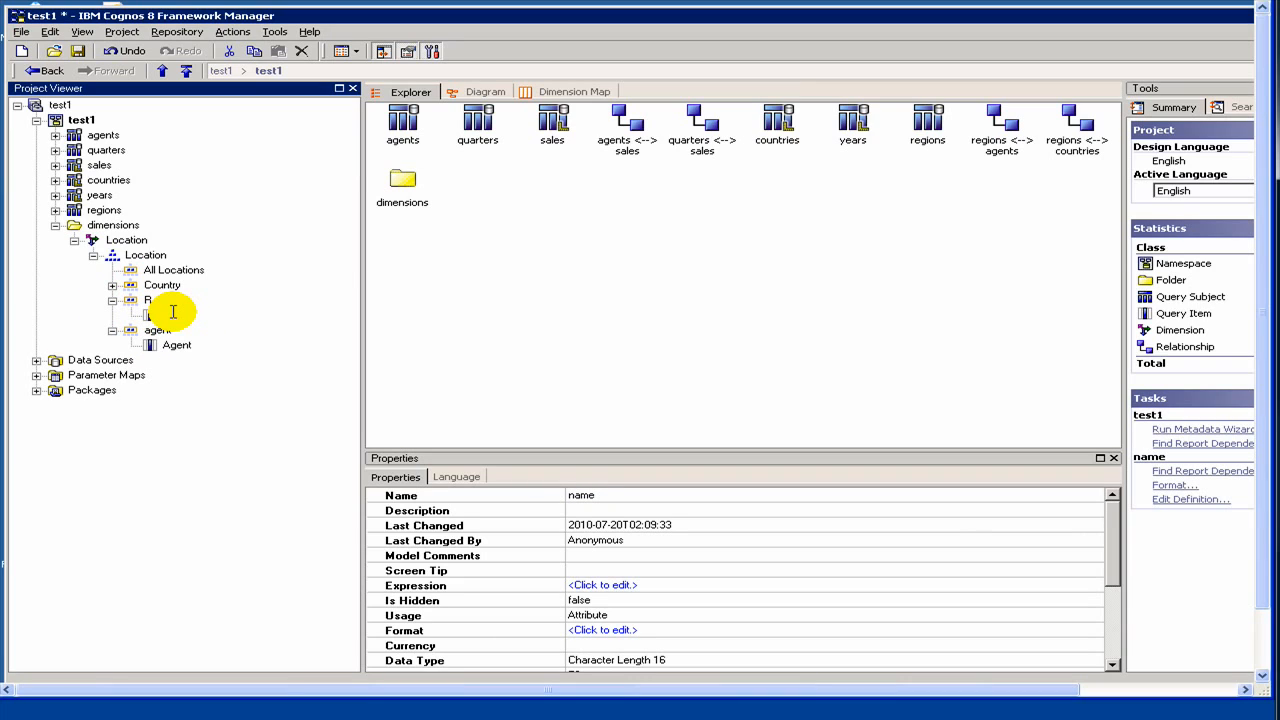
left_click(173, 312)
key("BackSpace")
type("Region")
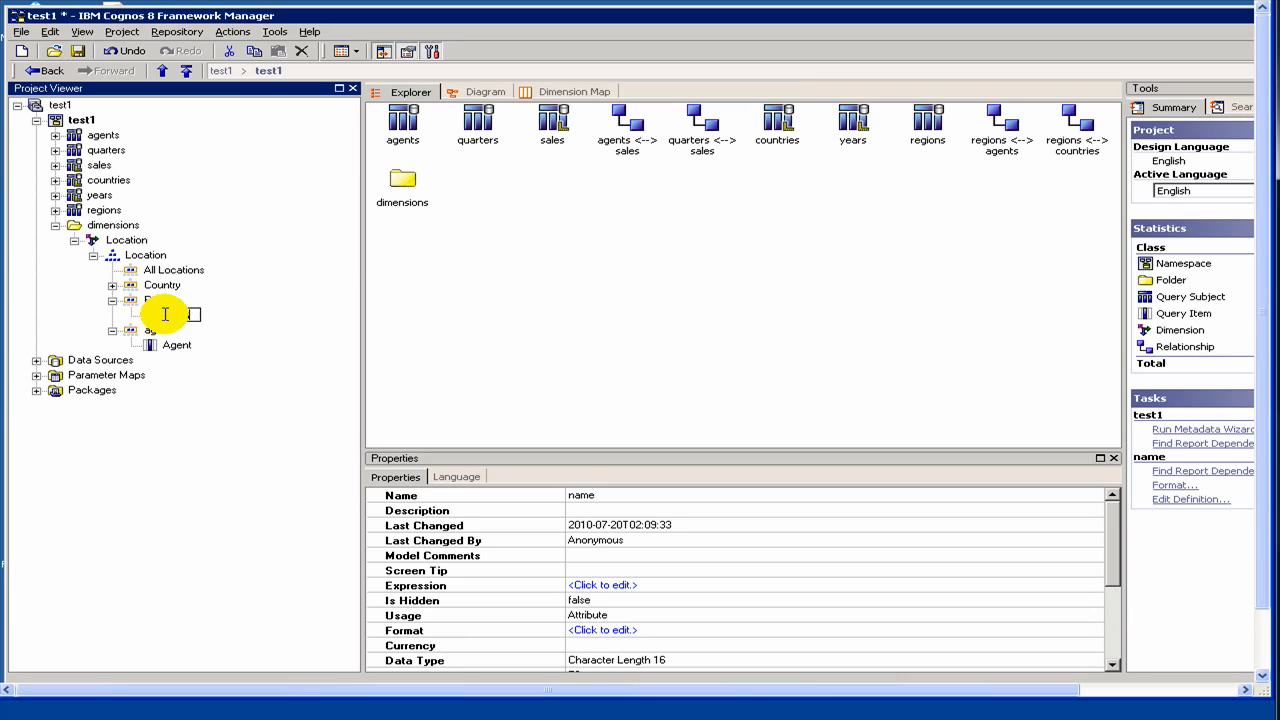
key("Home")
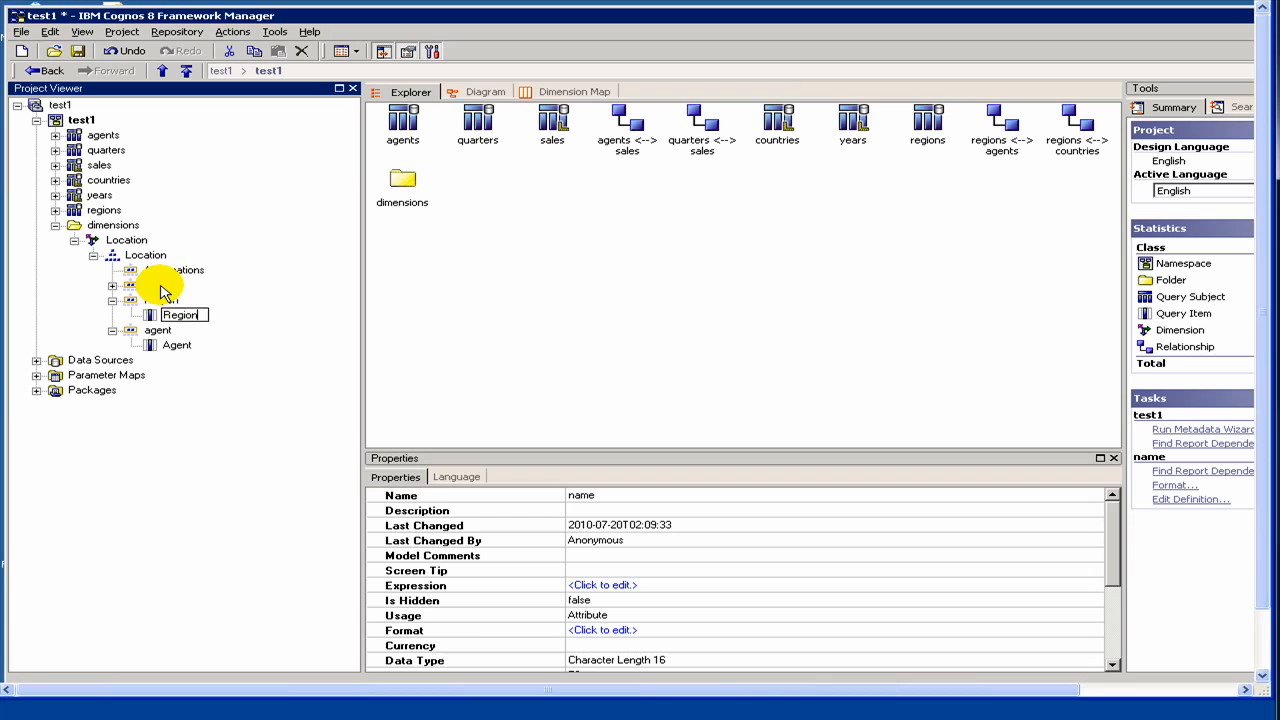
key("Return")
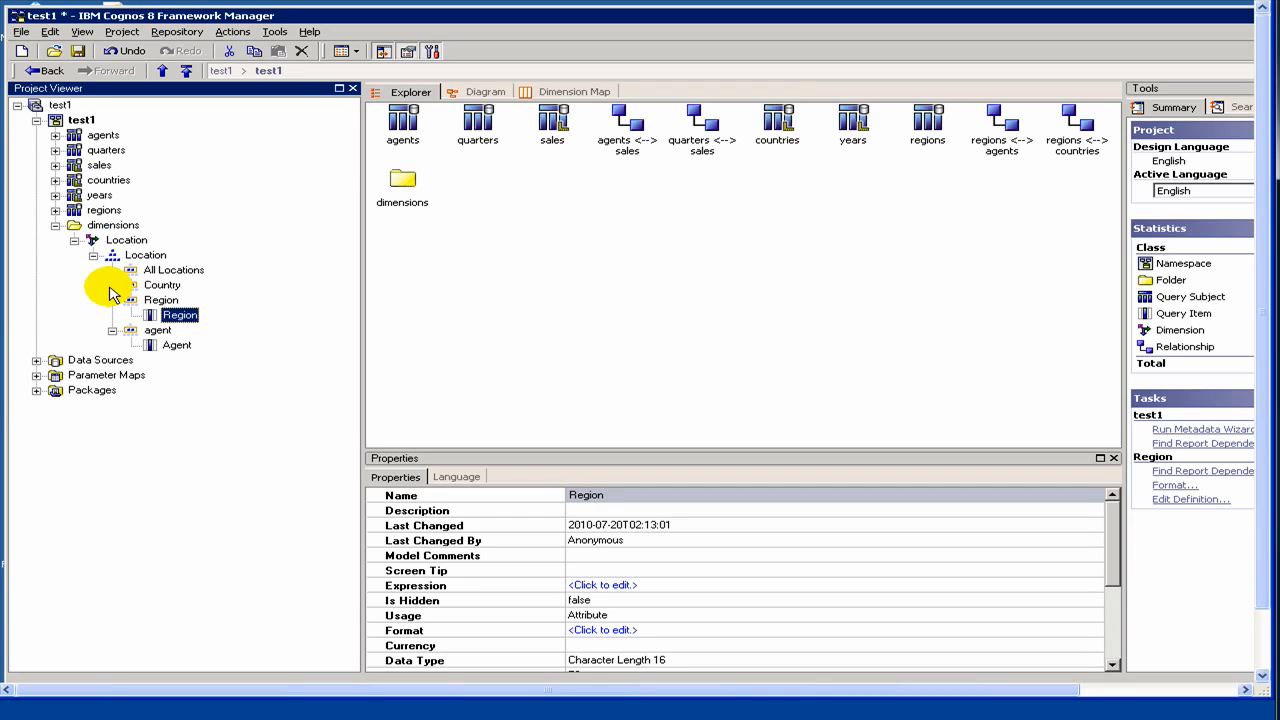
Expand the Country level, rerun the sample test on the Location hierarchy with the renamed items, and close the results
left_click(112, 285)
left_click(128, 241)
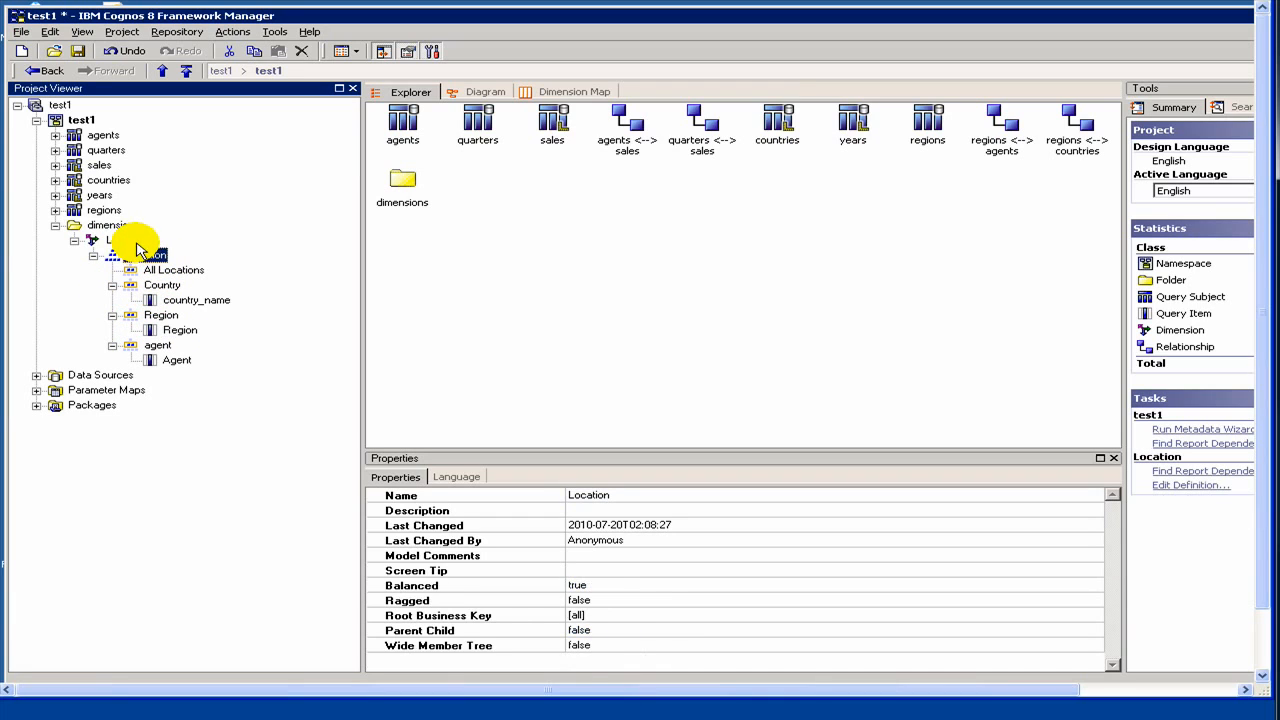
left_click(138, 255)
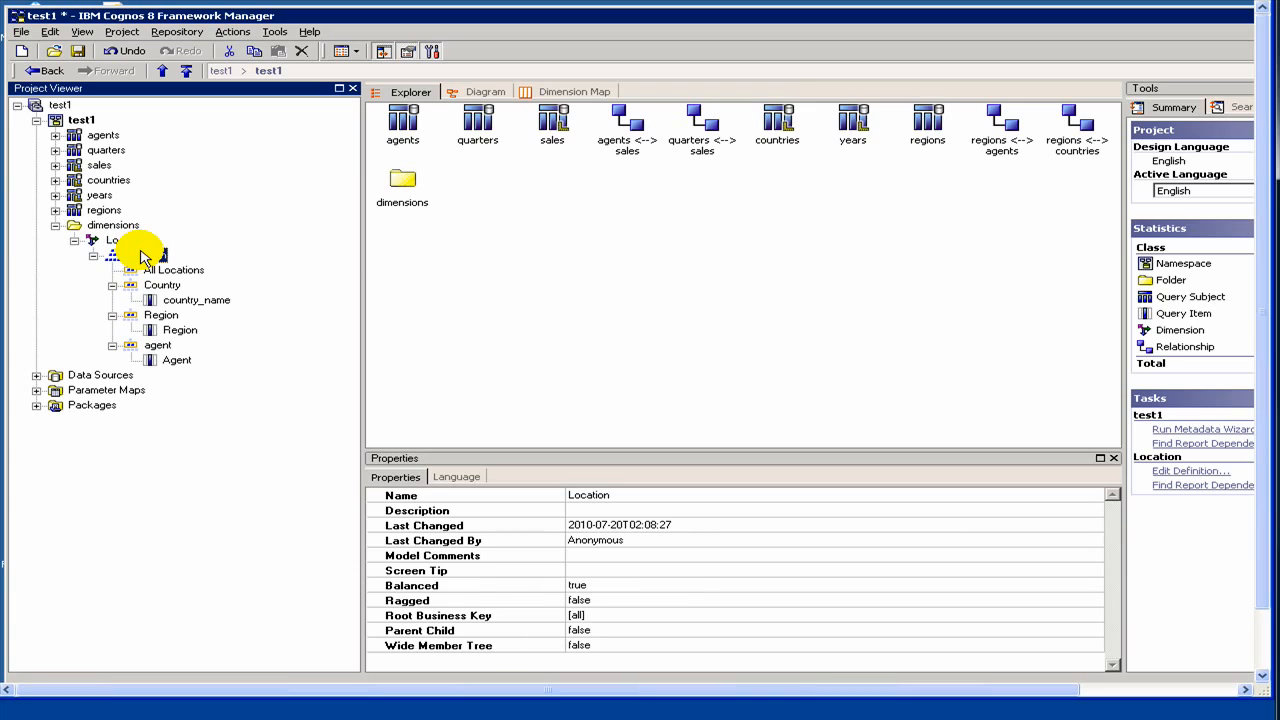
right_click(143, 255)
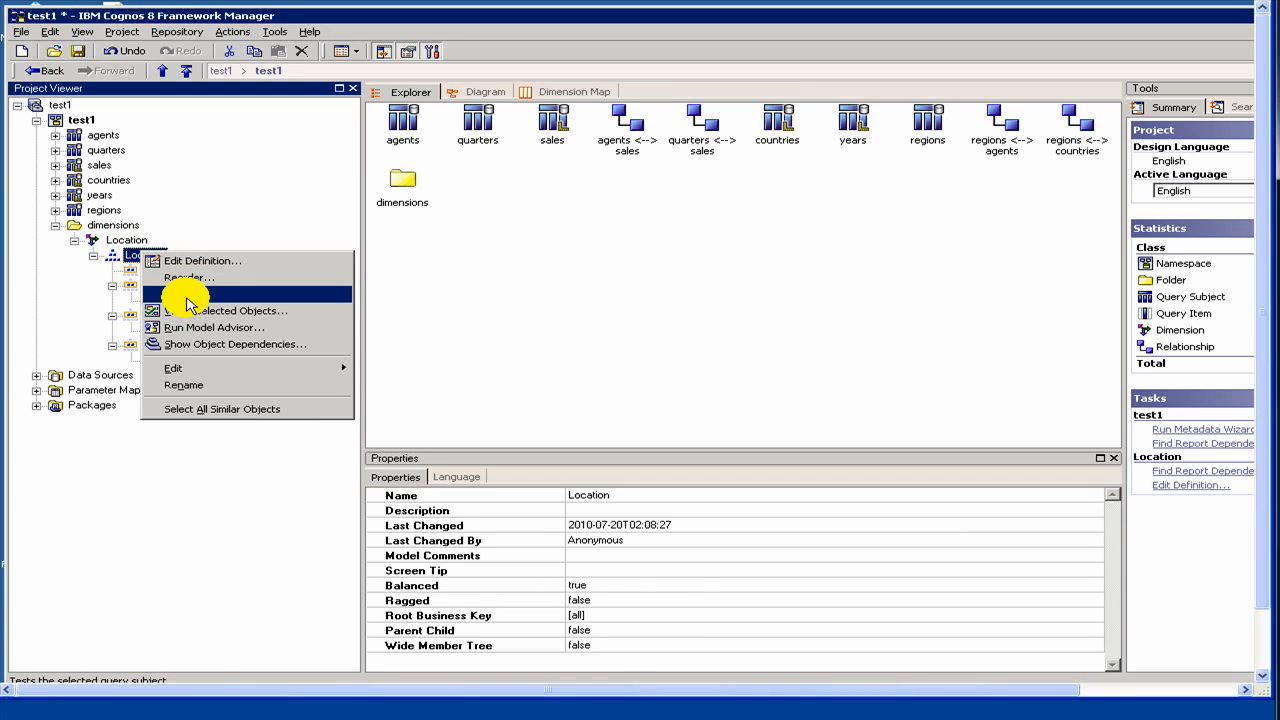
left_click(188, 296)
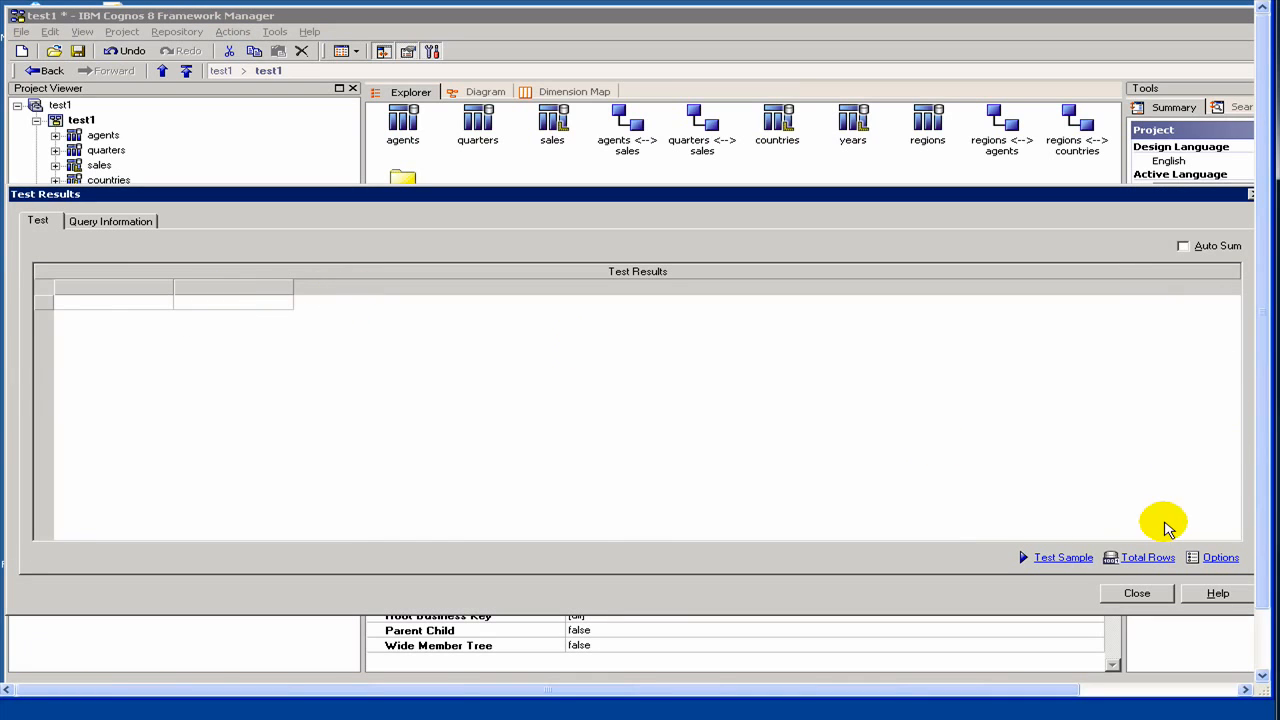
left_click(1051, 557)
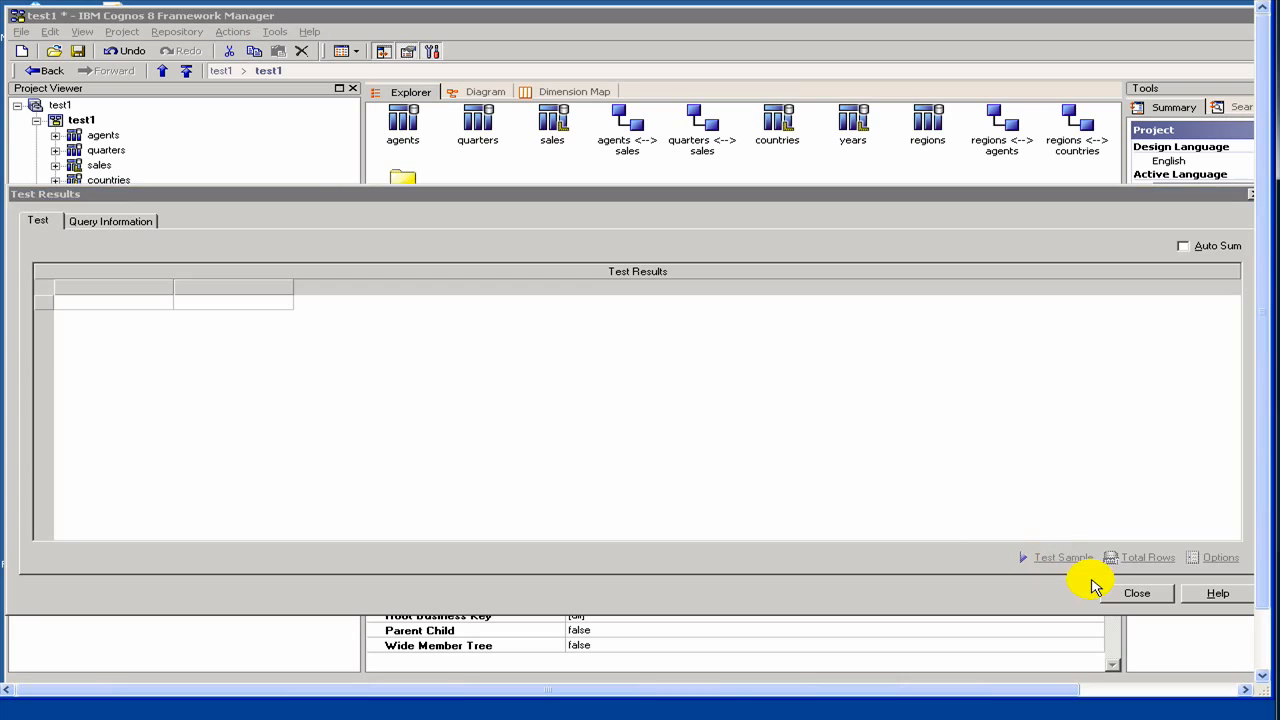
left_click(1124, 596)
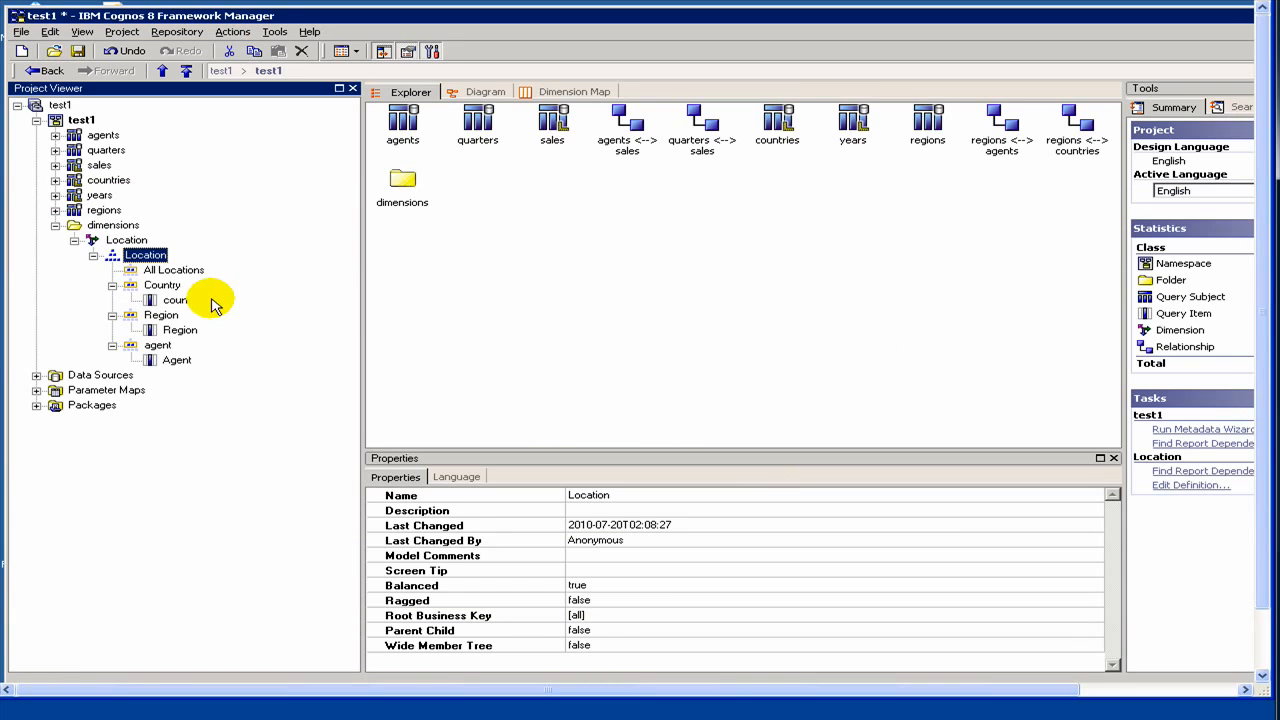
Collapse the dimensions folder and create a new folder named Measures in the test1 namespace without moving any objects into it
left_click(74, 240)
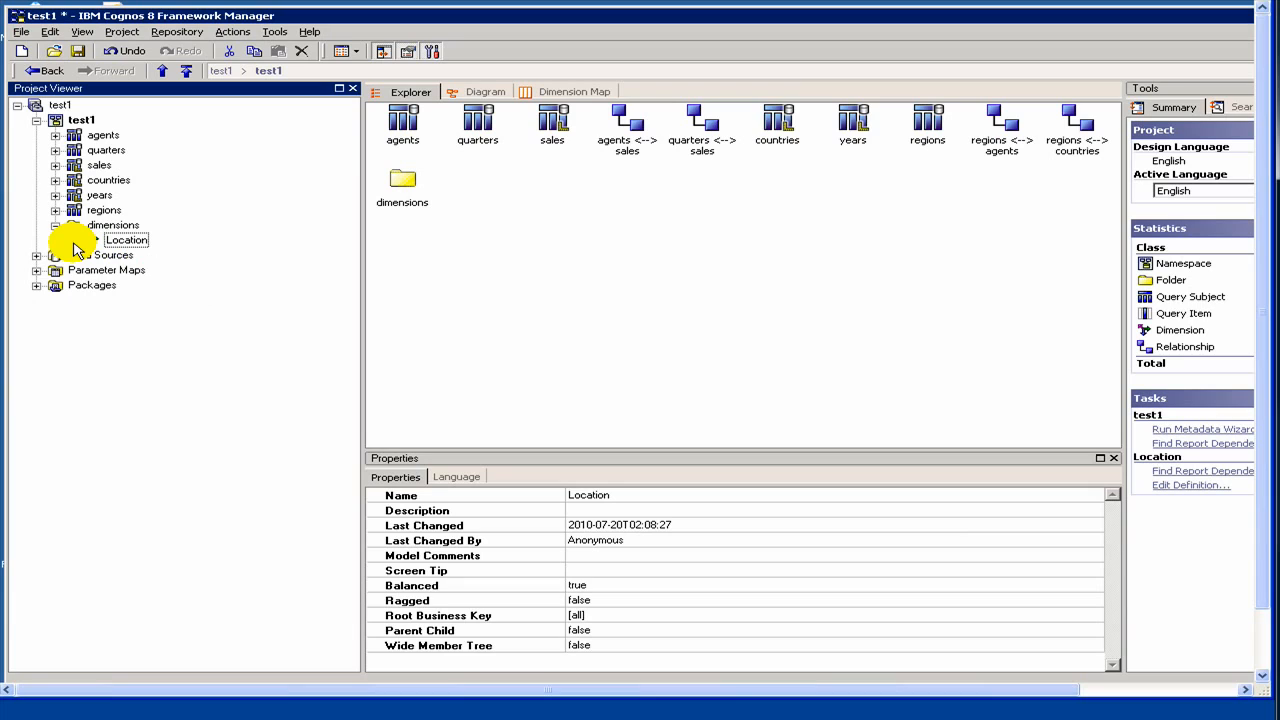
left_click(55, 226)
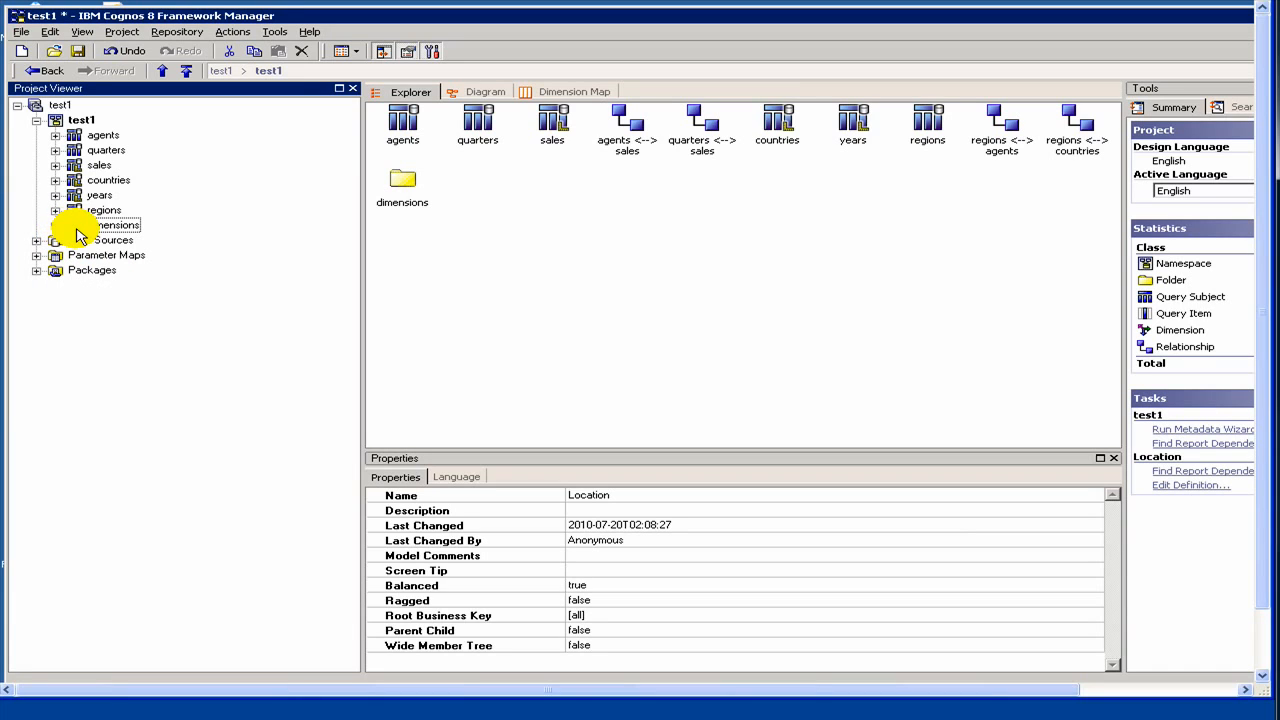
left_click(80, 228)
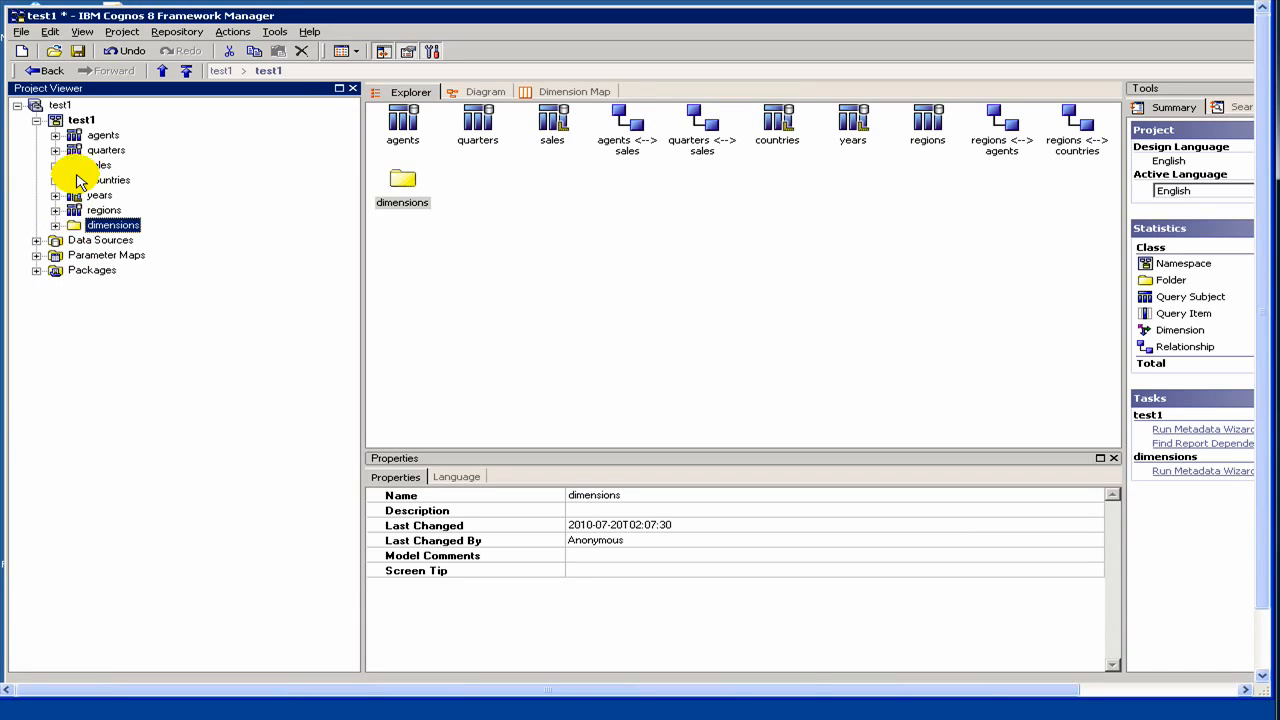
right_click(82, 122)
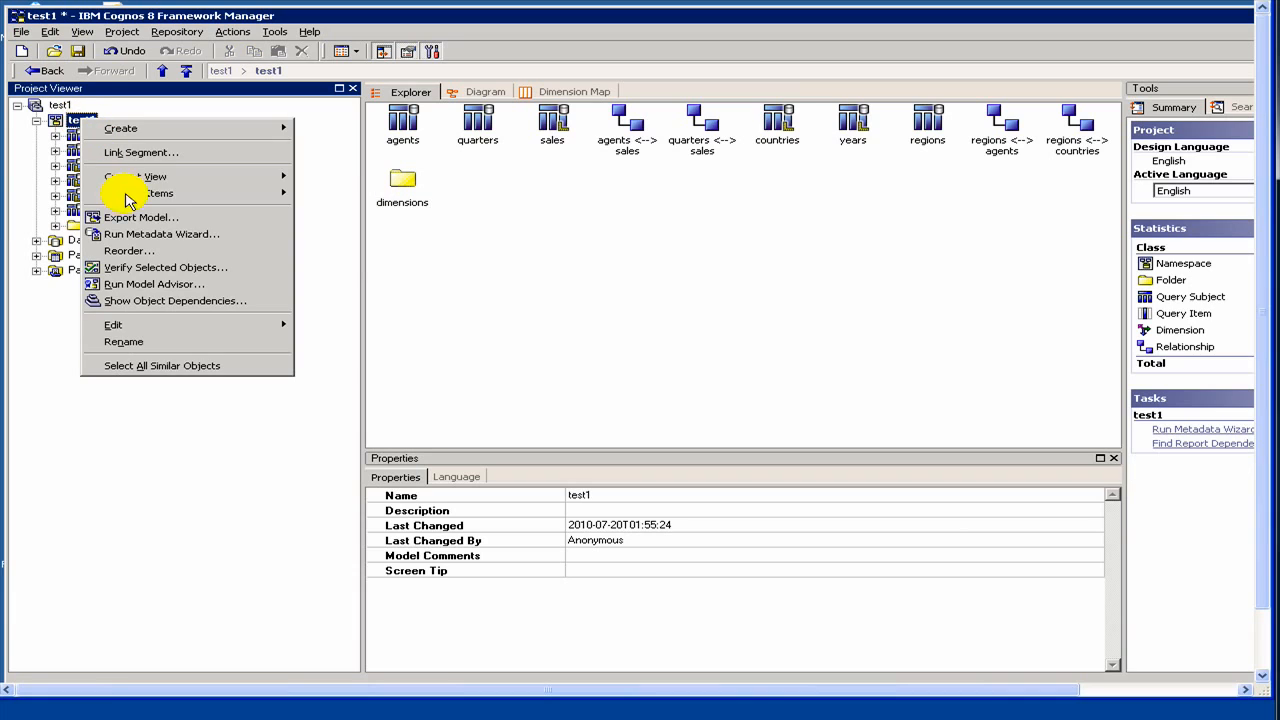
mouse_move(143, 186)
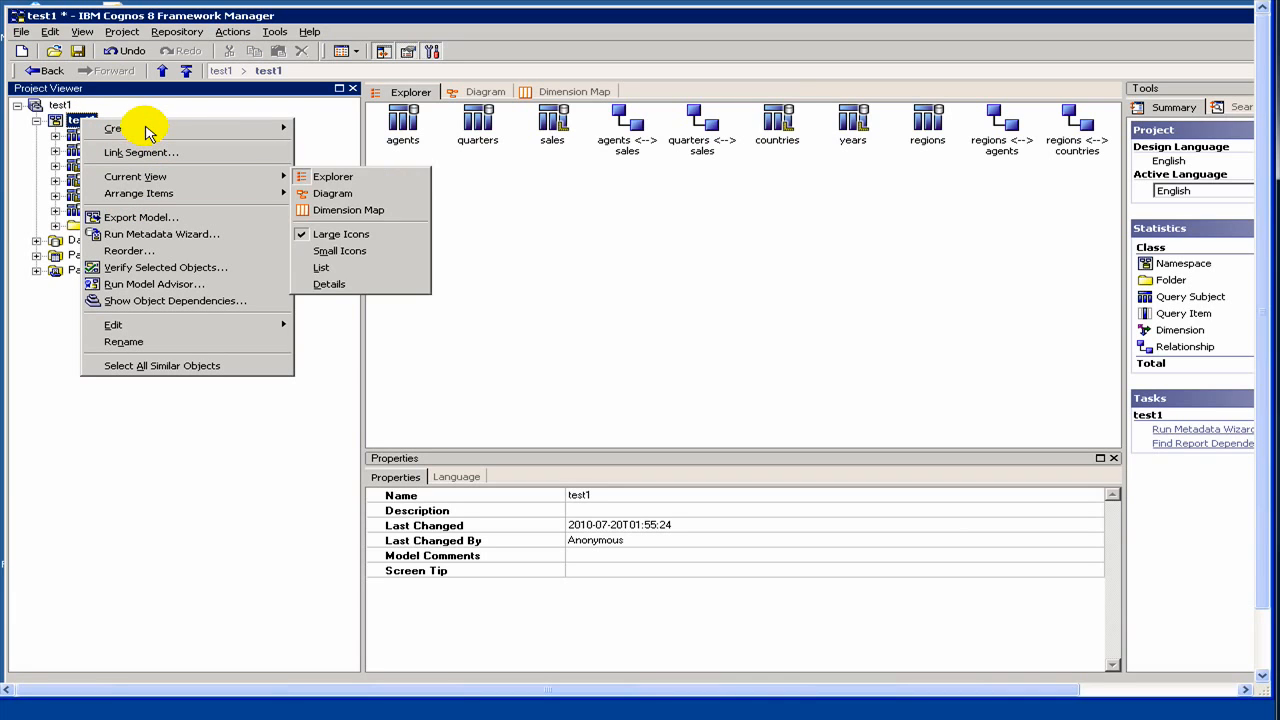
mouse_move(280, 128)
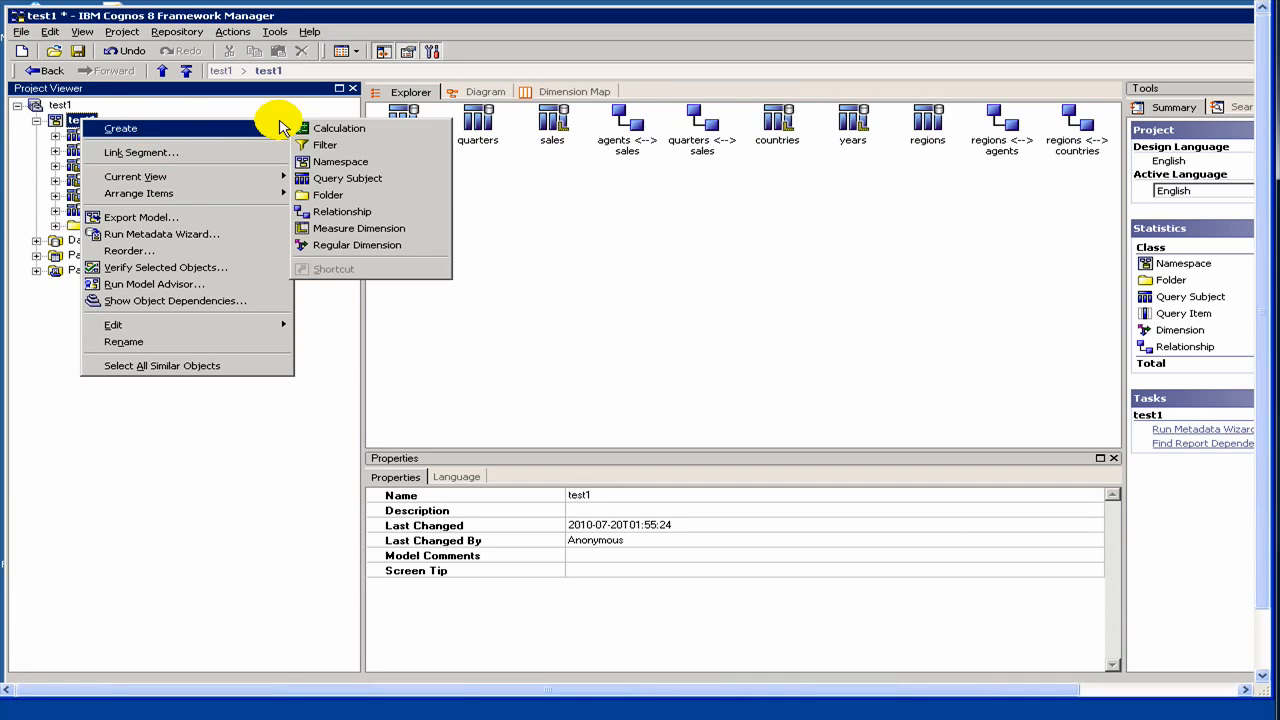
left_click(334, 195)
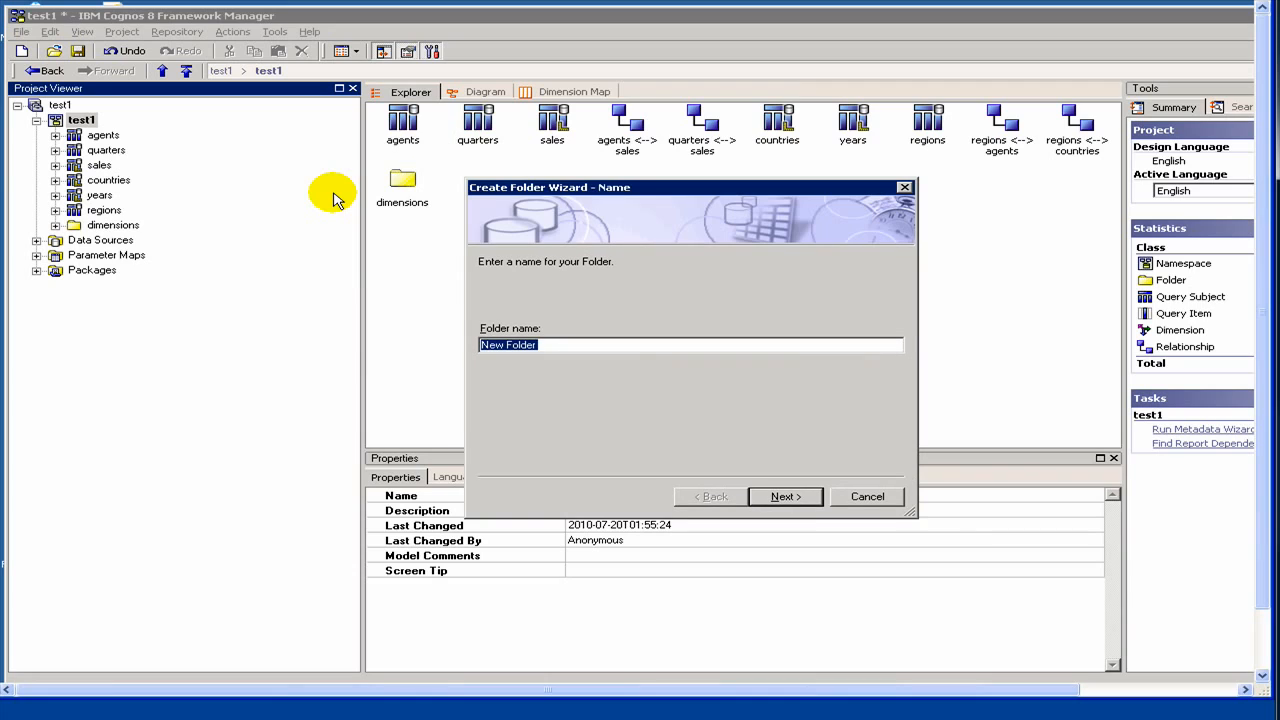
type("Measures")
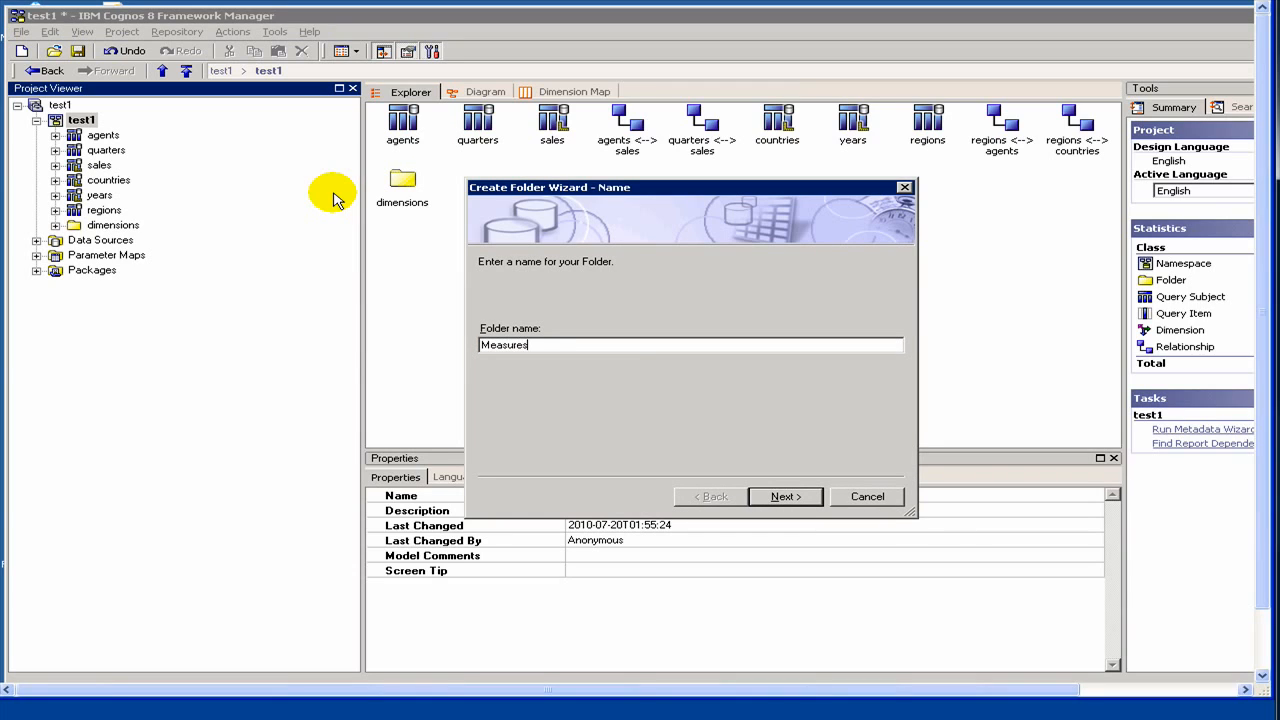
left_click(768, 498)
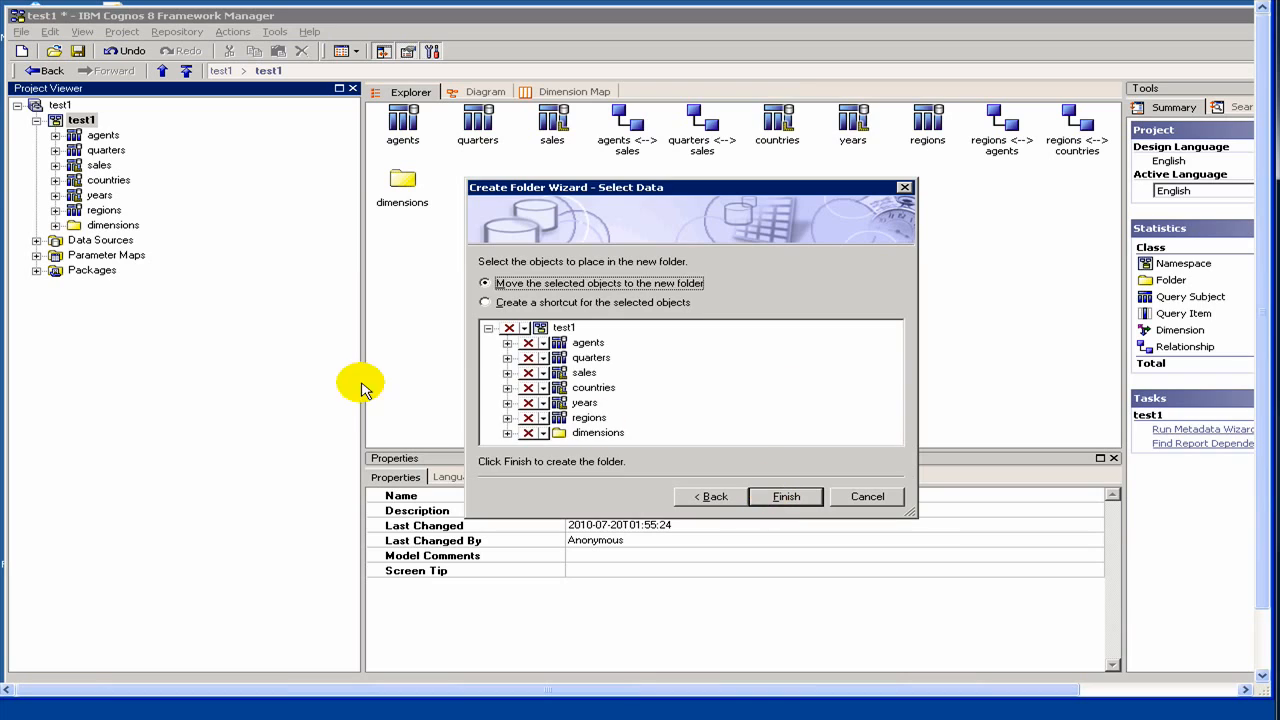
left_click(780, 496)
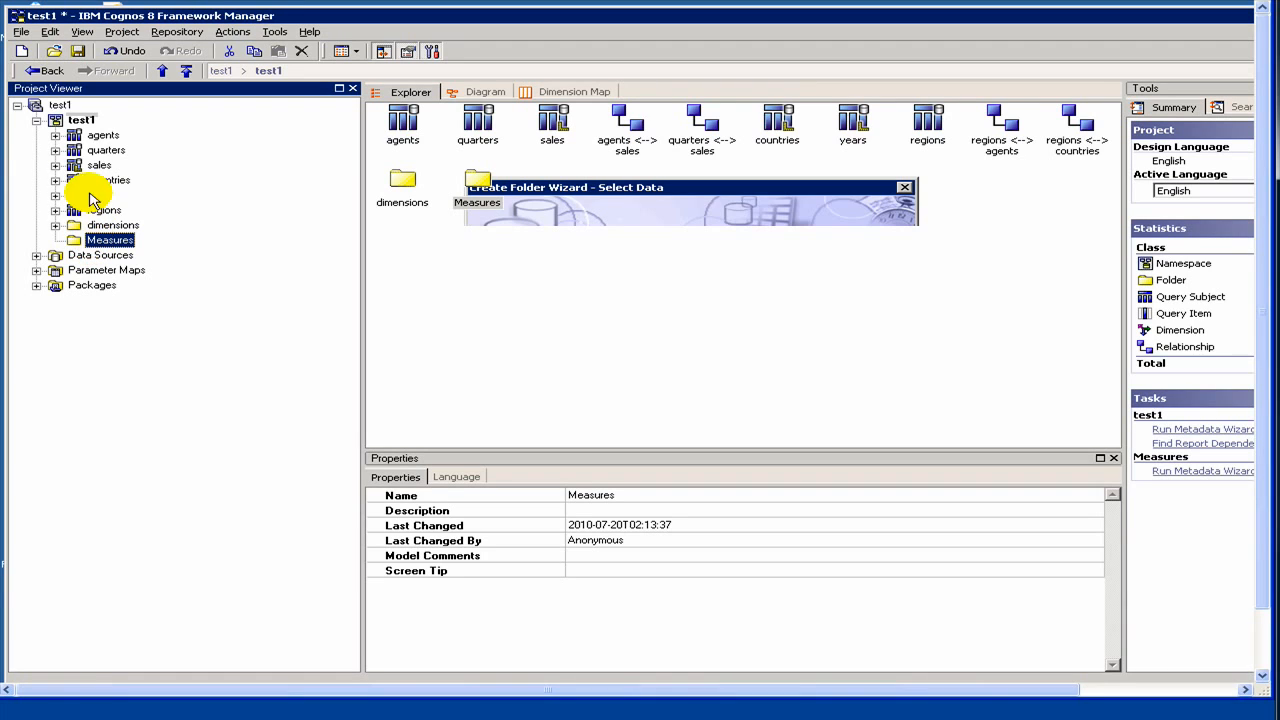
Expand the sales query subject to list its query items
left_click(55, 165)
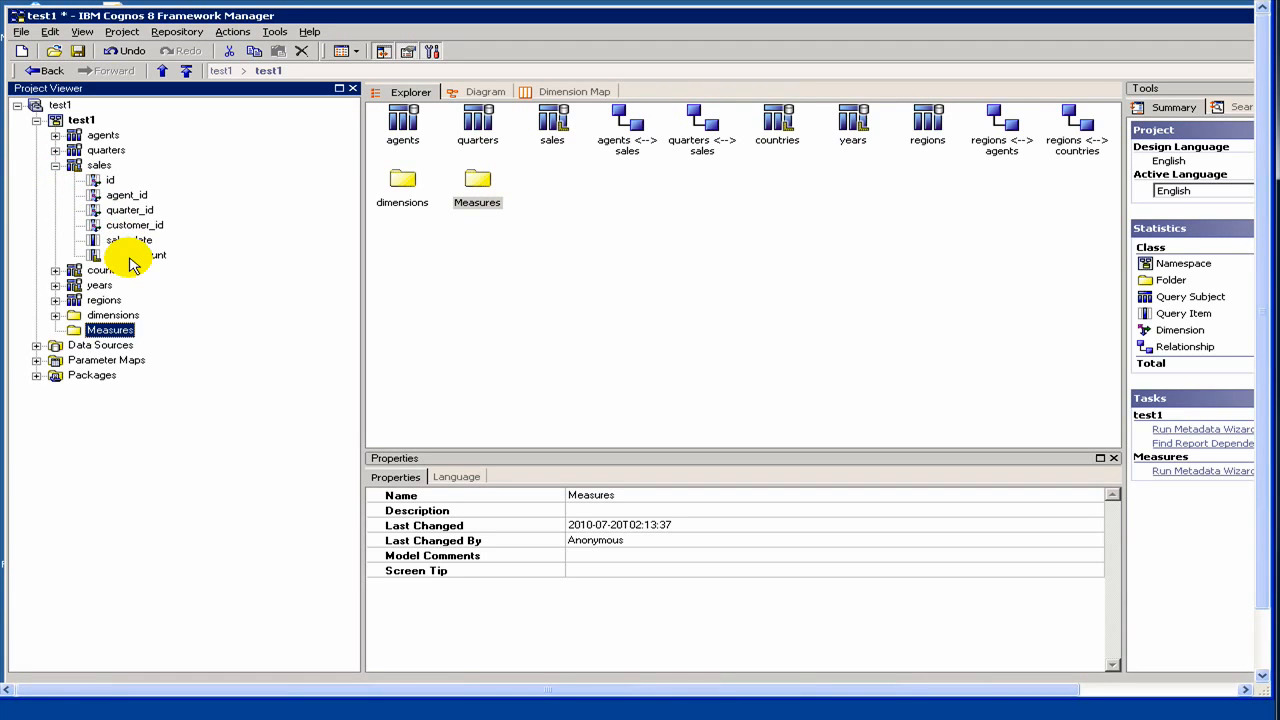
right_click(100, 333)
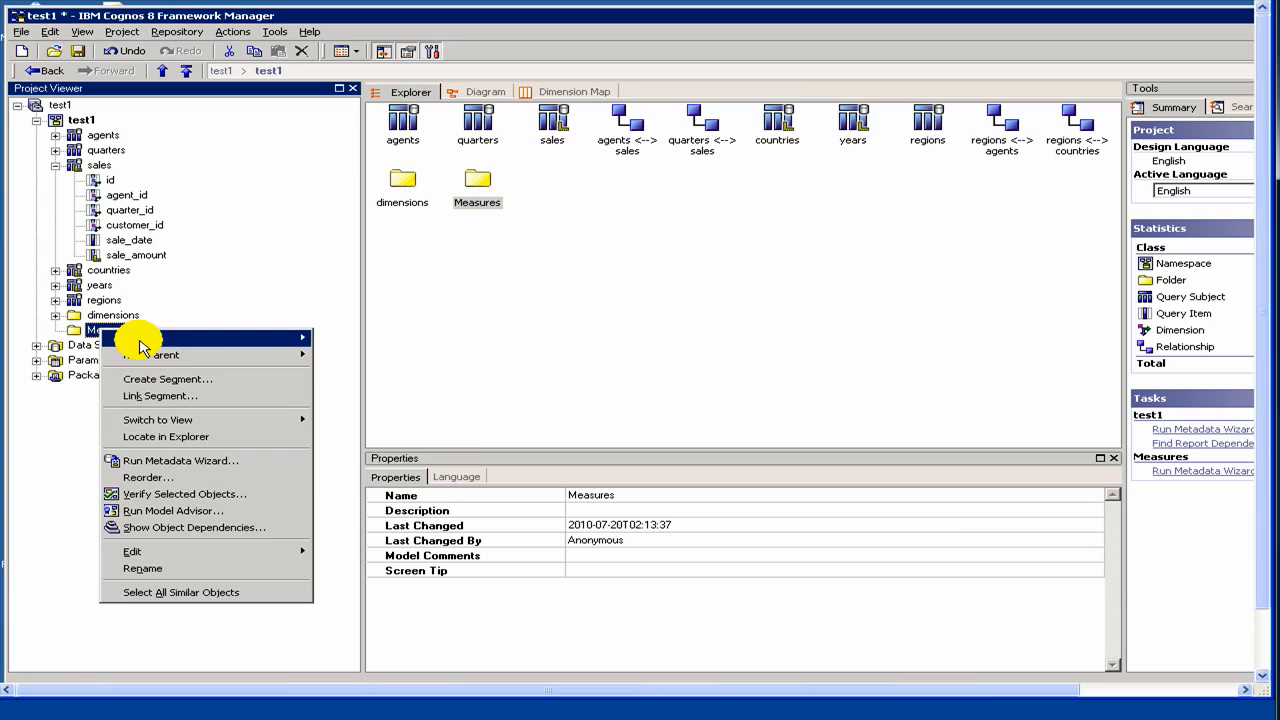
mouse_move(200, 338)
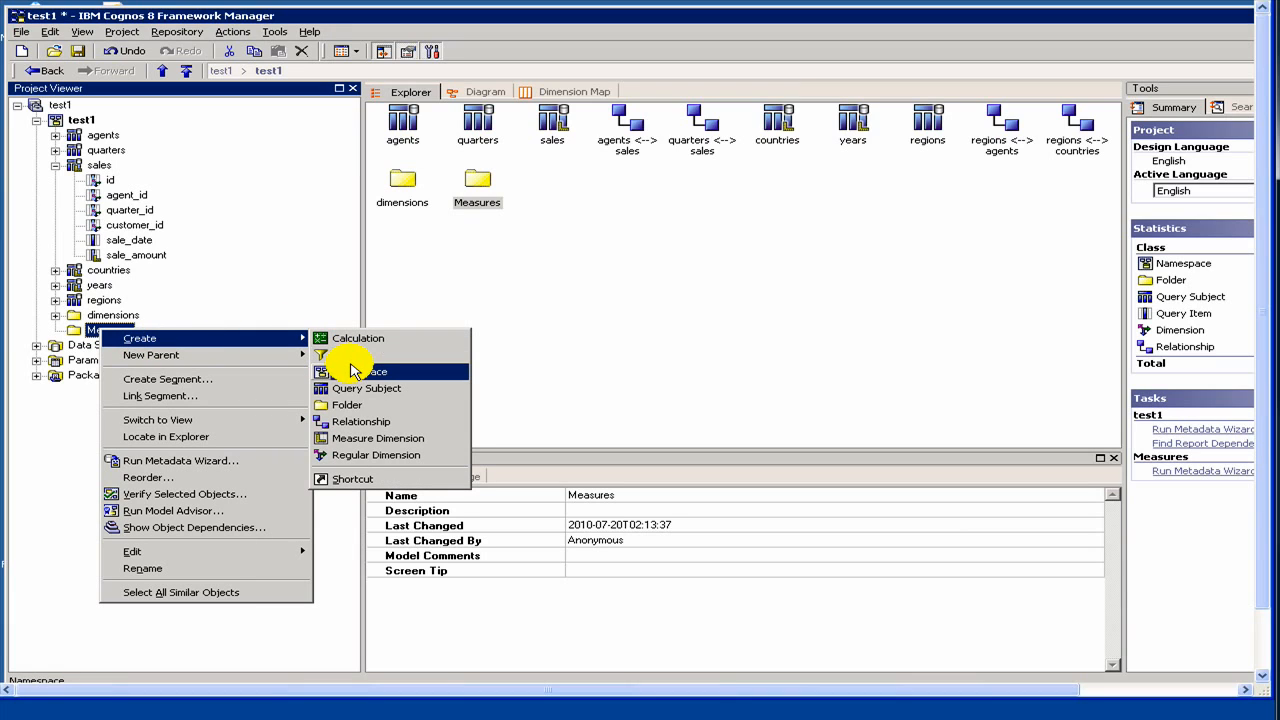
left_click(78, 335)
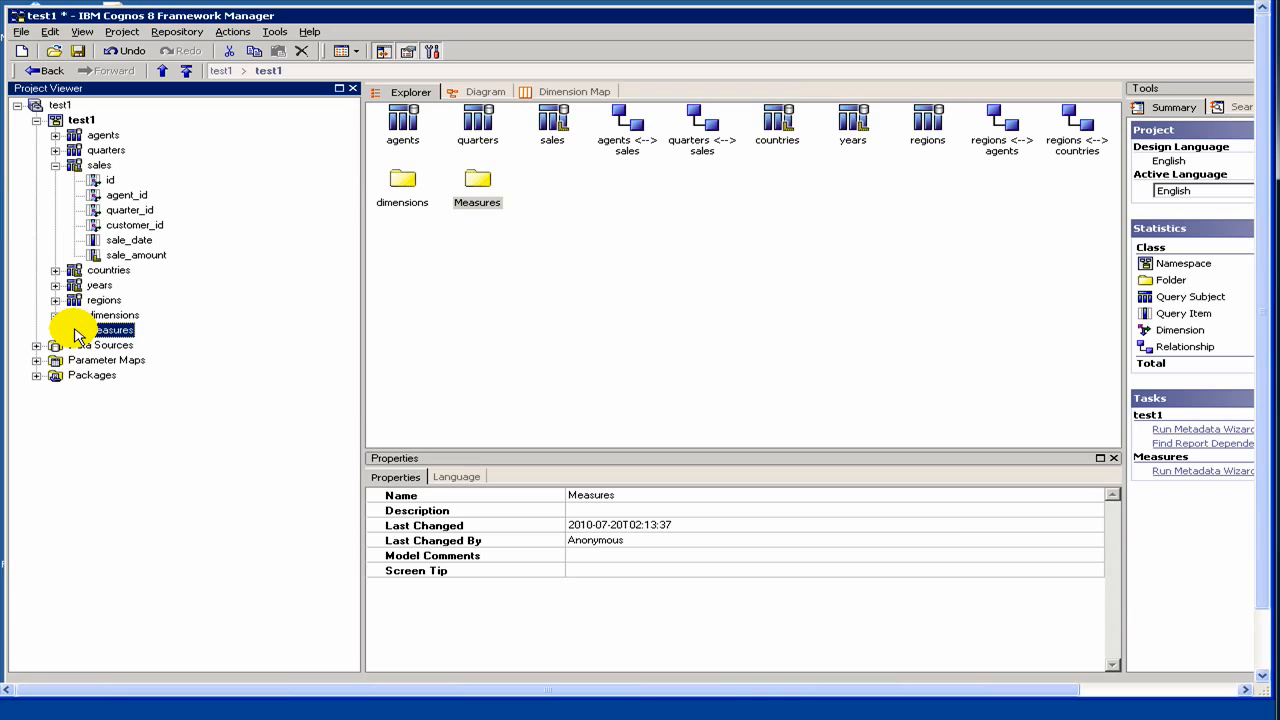
Create a shortcut to the Measures folder and delete that shortcut
right_click(80, 331)
mouse_move(272, 339)
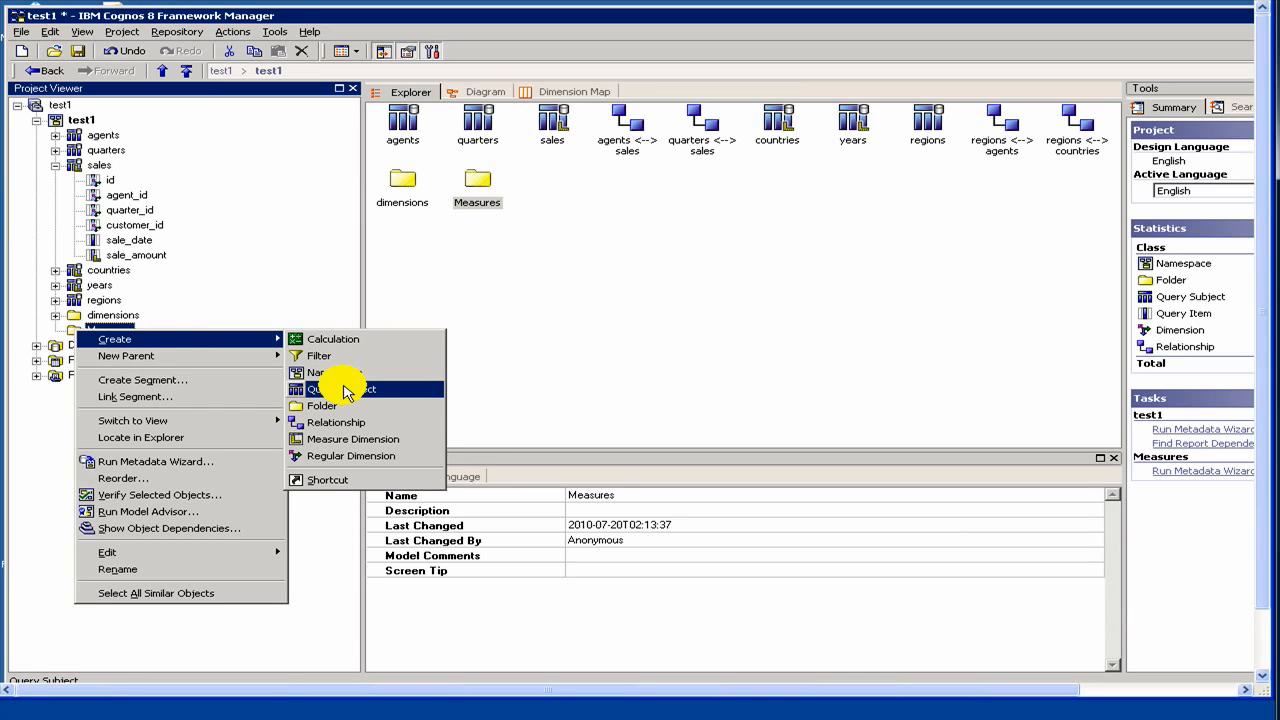
left_click(348, 485)
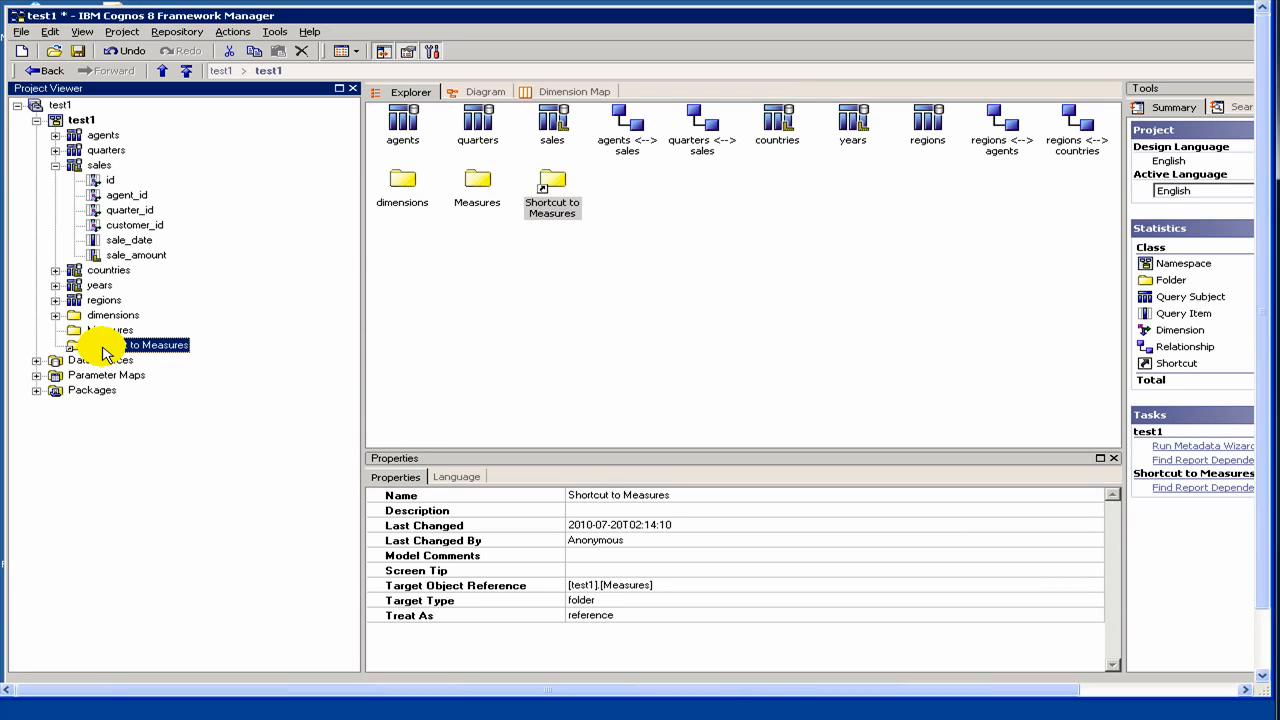
key("Delete")
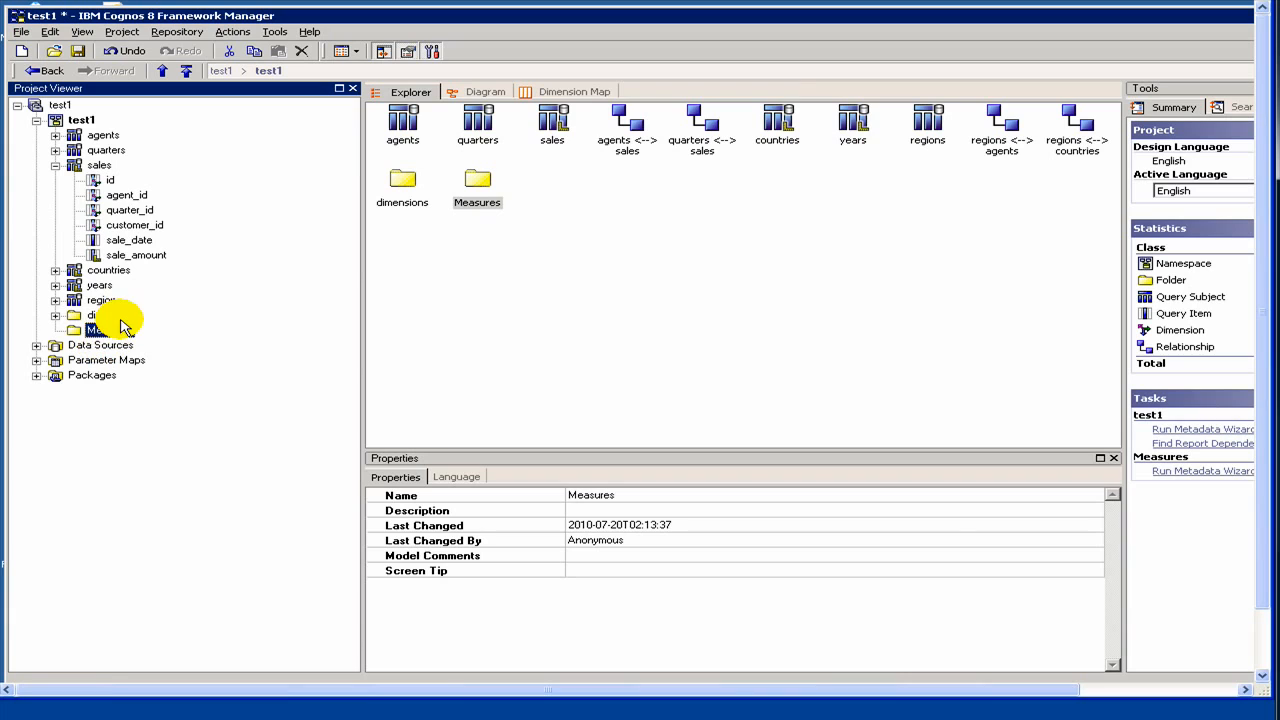
left_click(70, 332)
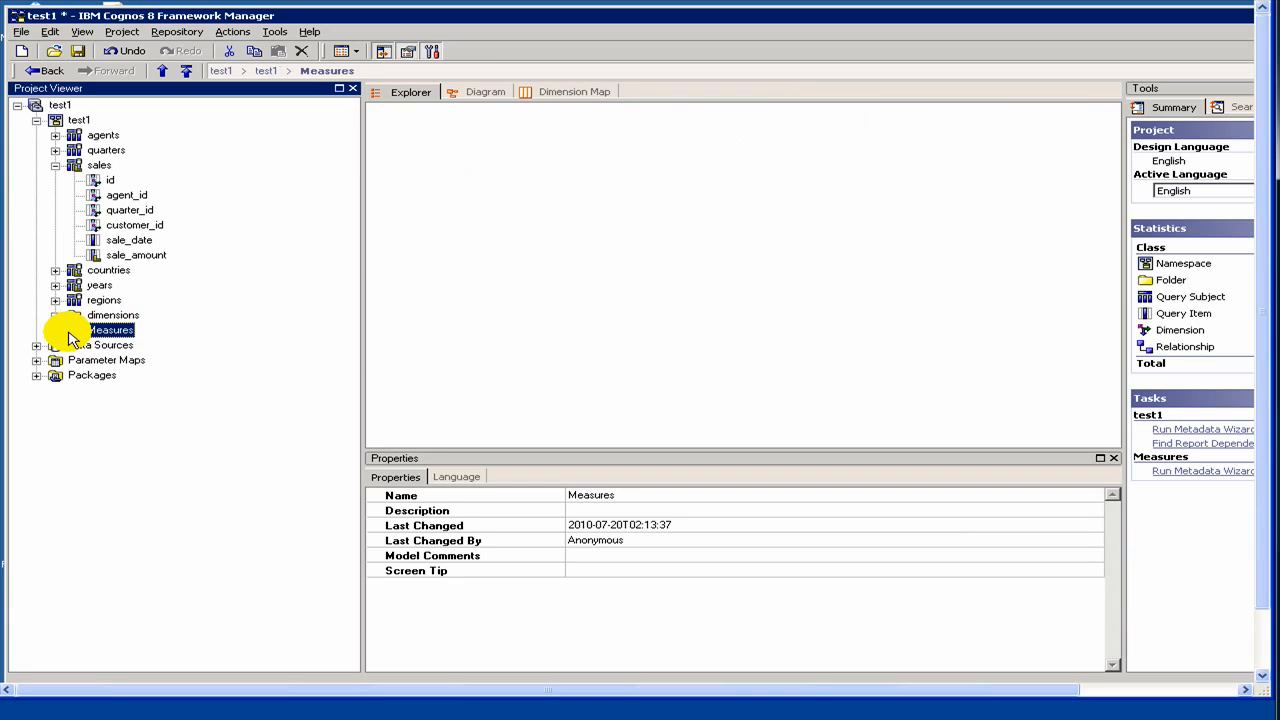
left_click(127, 256)
right_click(127, 256)
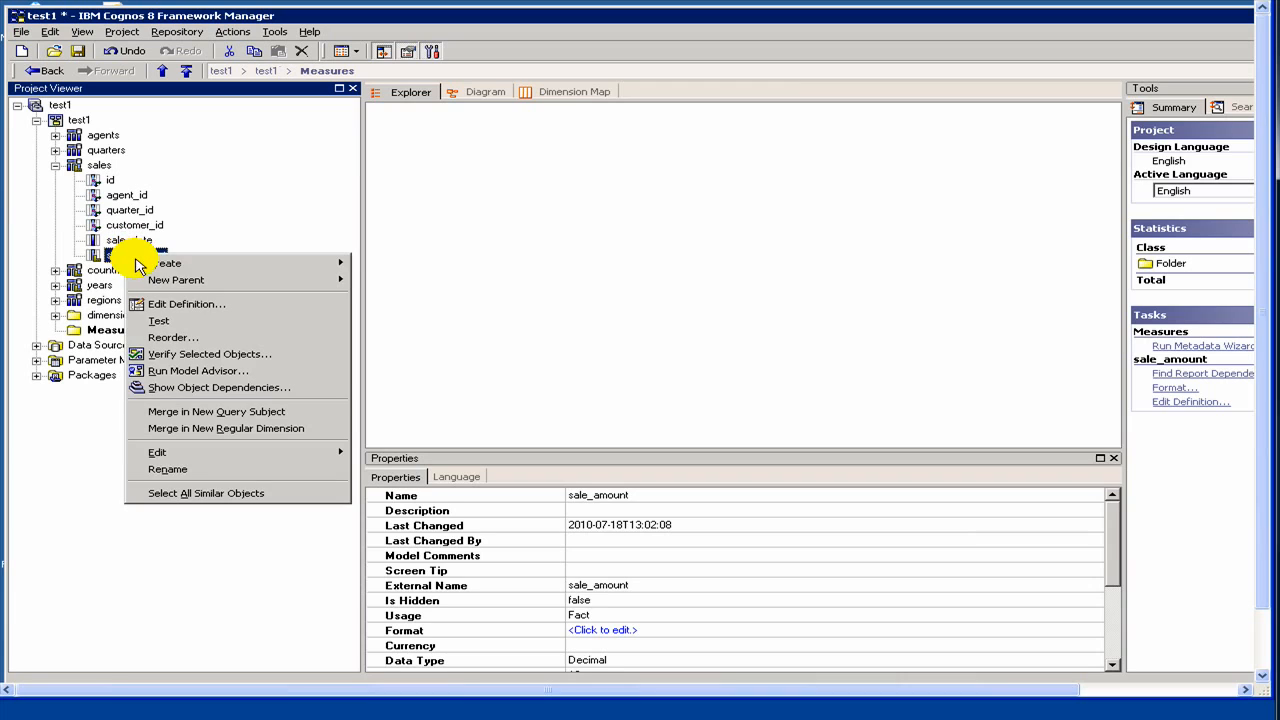
mouse_move(145, 270)
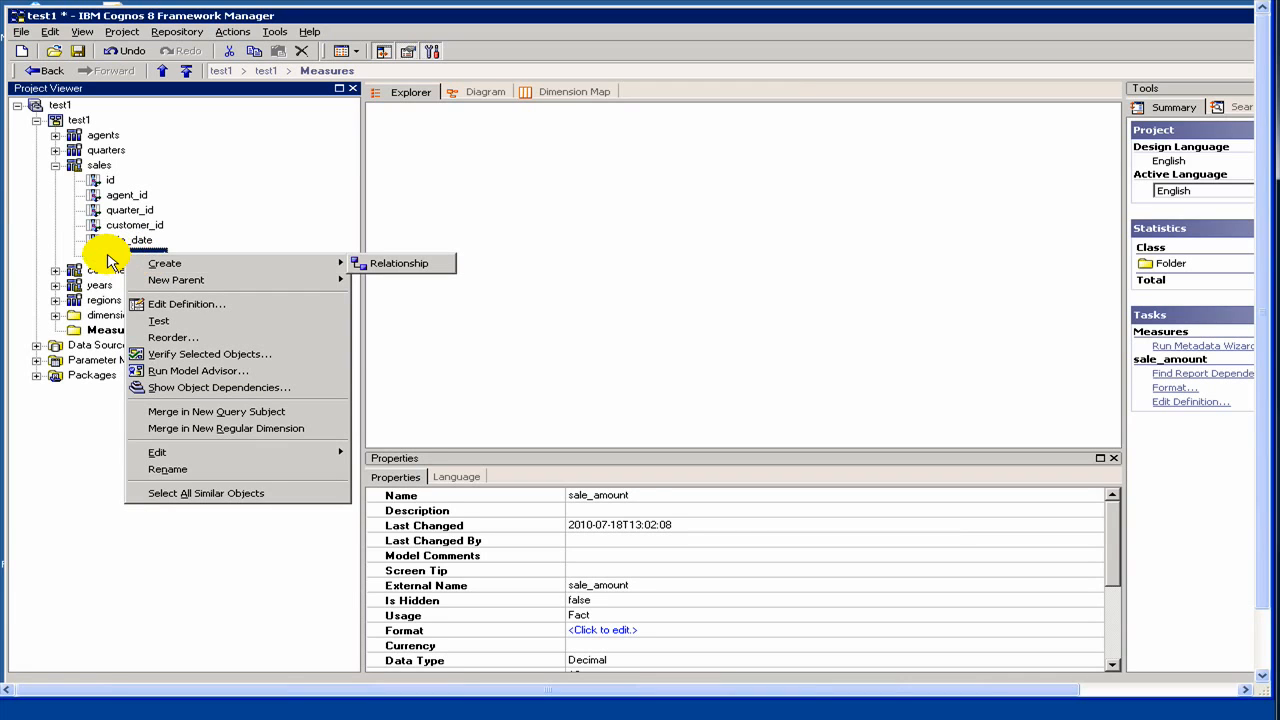
left_click(120, 298)
left_click_drag(118, 292, 124, 330)
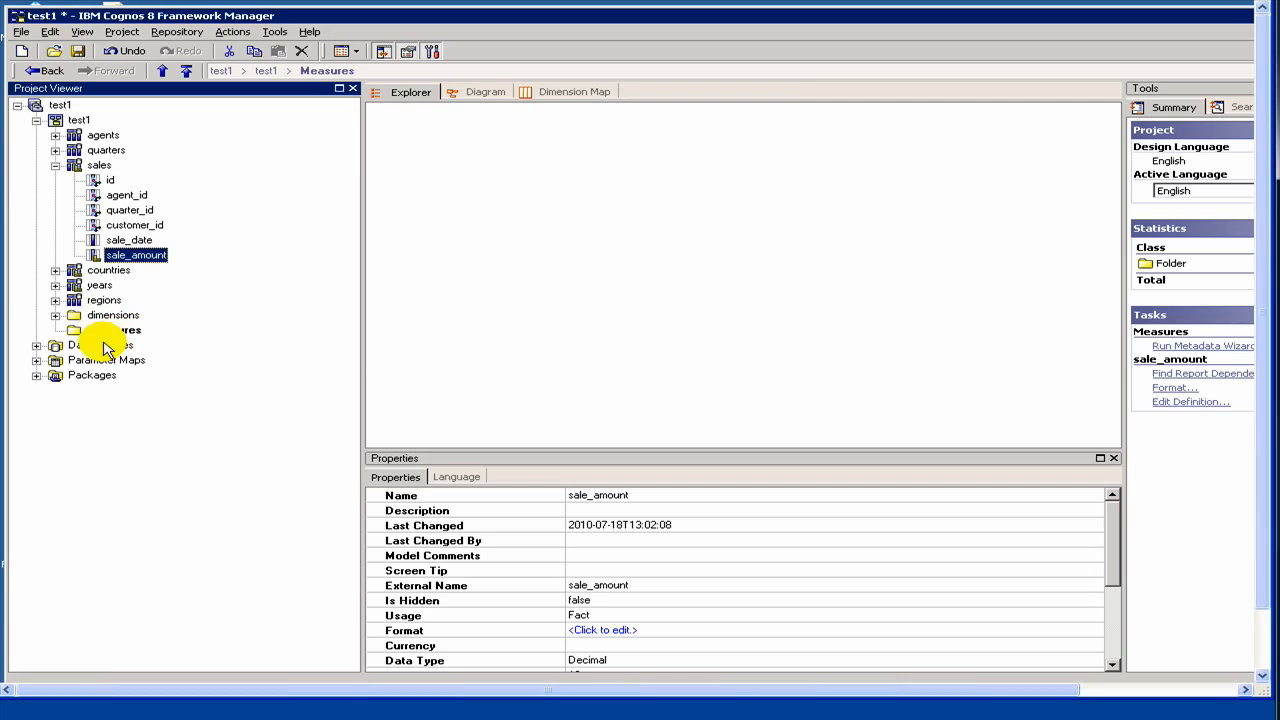
Create a Sales query subject containing sale_amount in the Measures folder, collapse the folder, and save the project
left_click(85, 332)
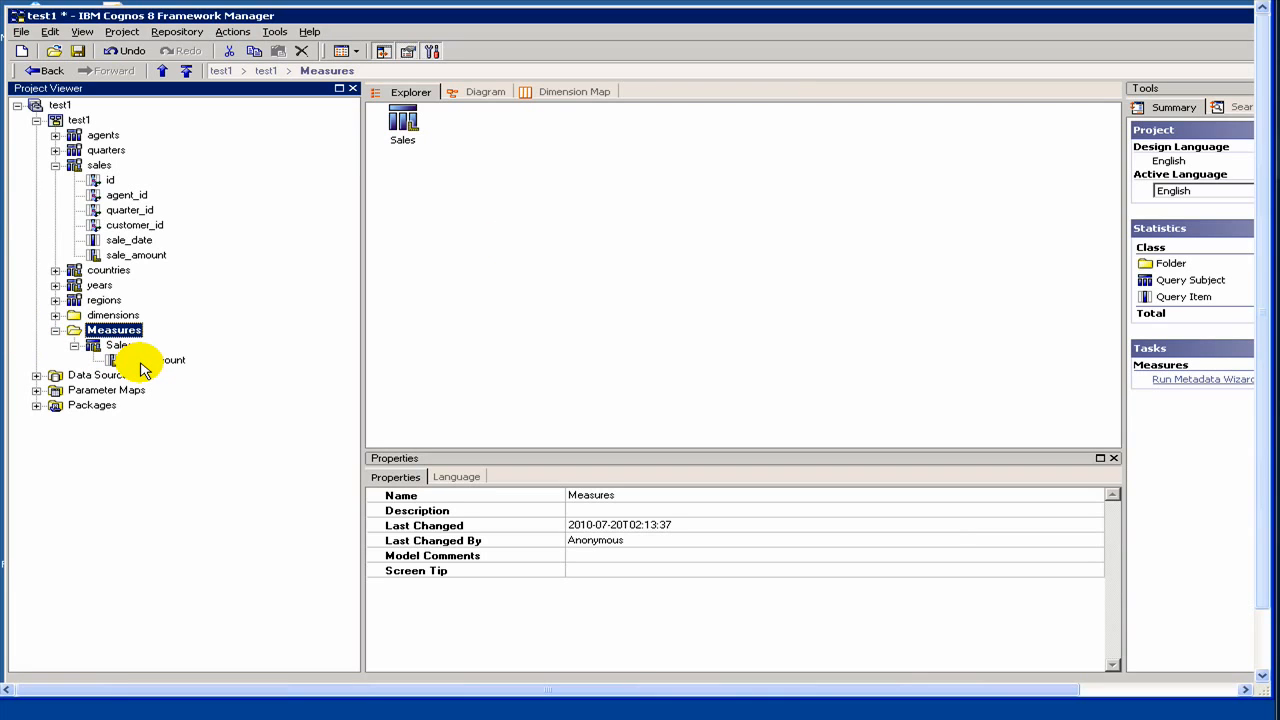
left_click(56, 331)
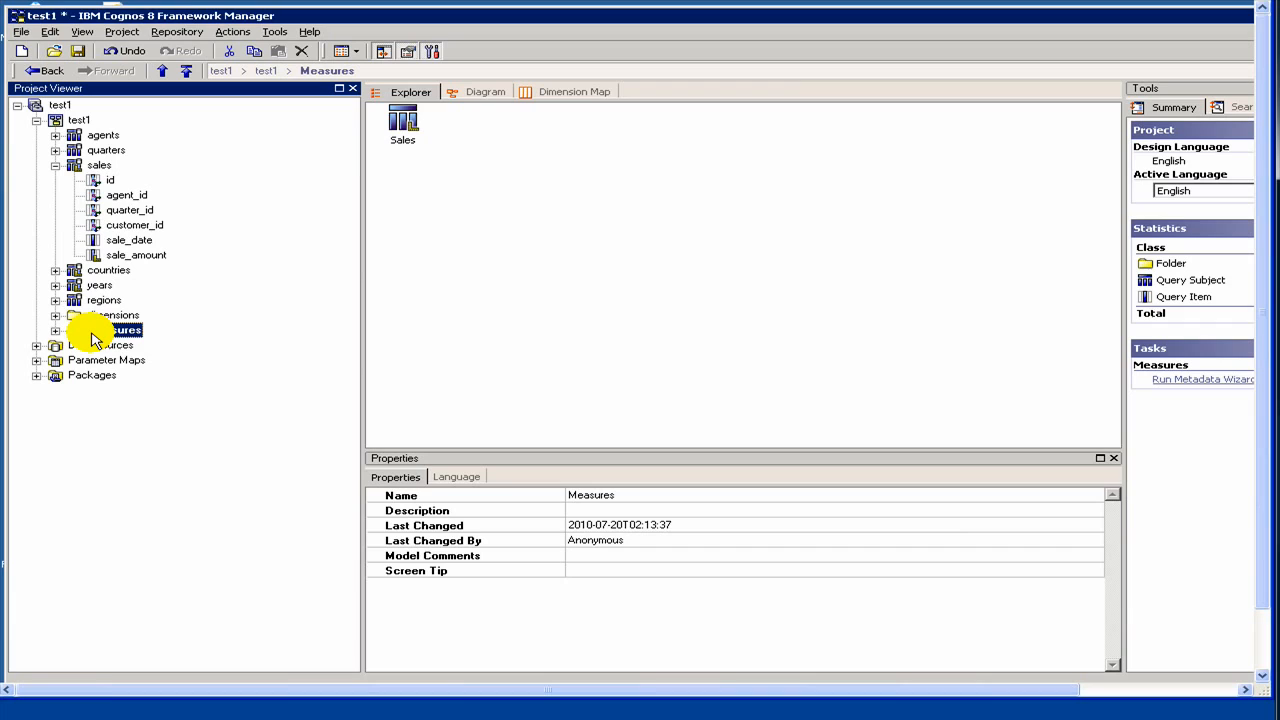
key("ctrl+s")
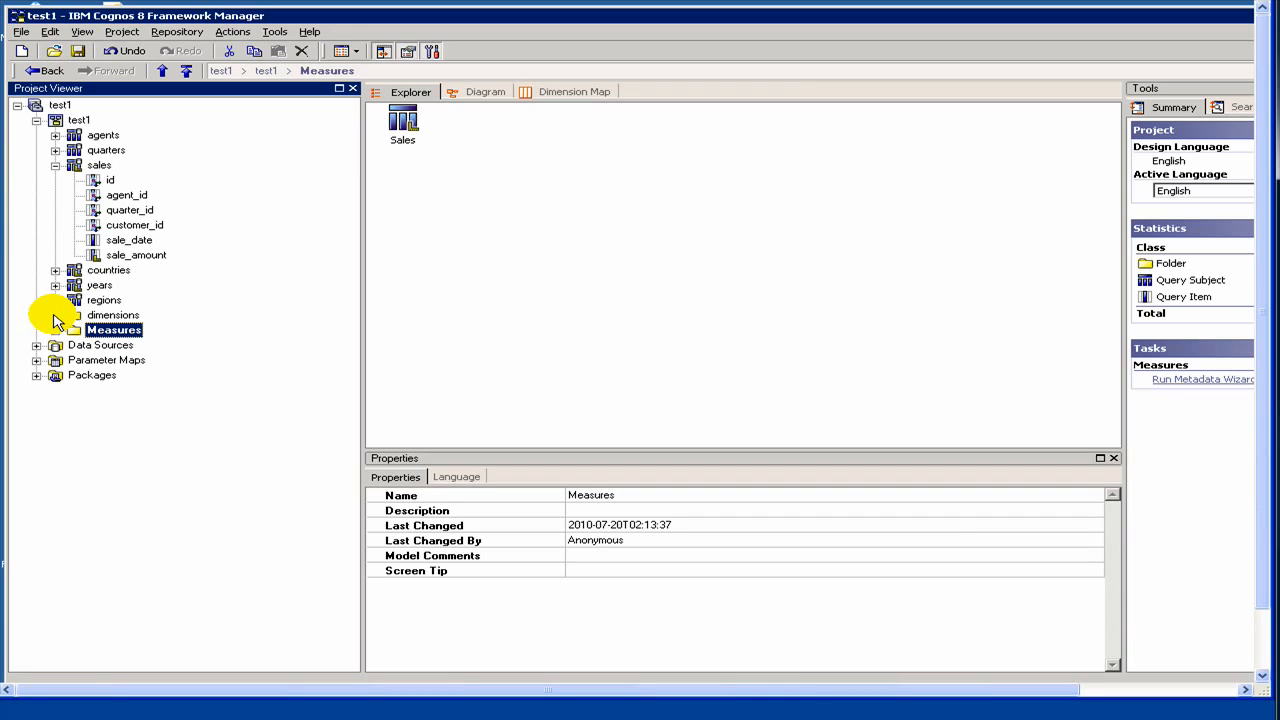
Expand the dimensions folder to list its contents
left_click(55, 316)
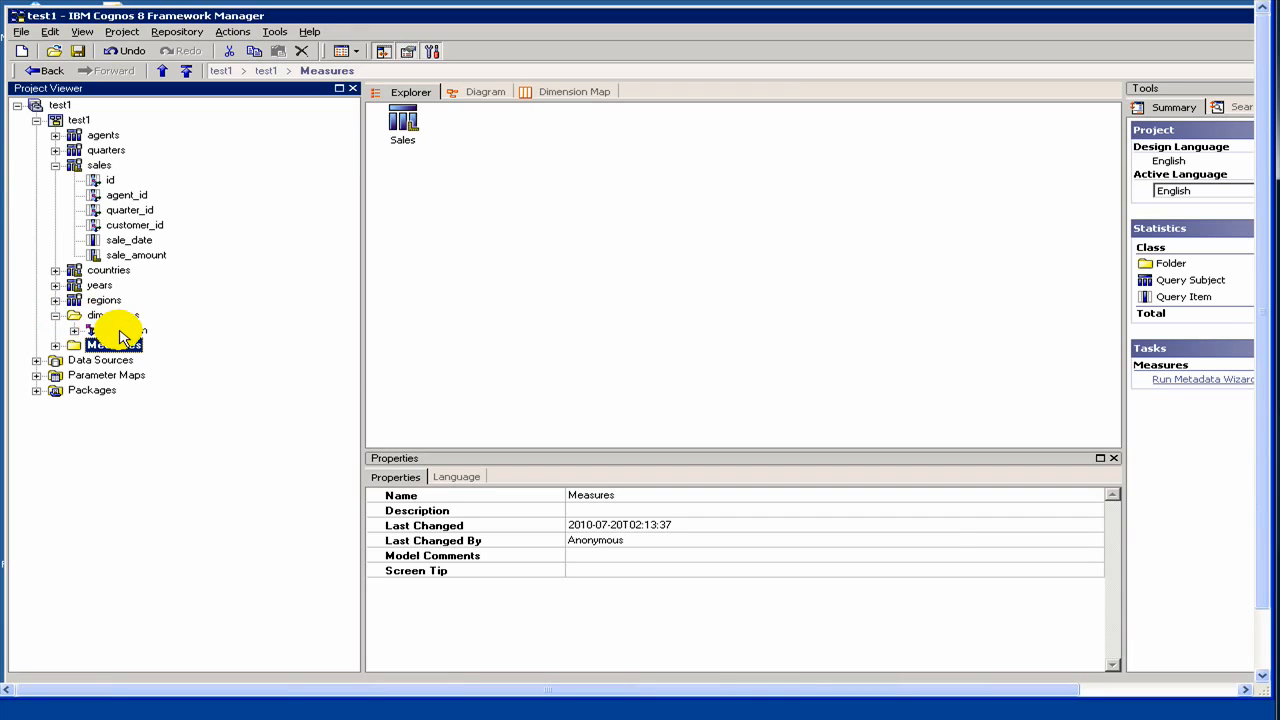